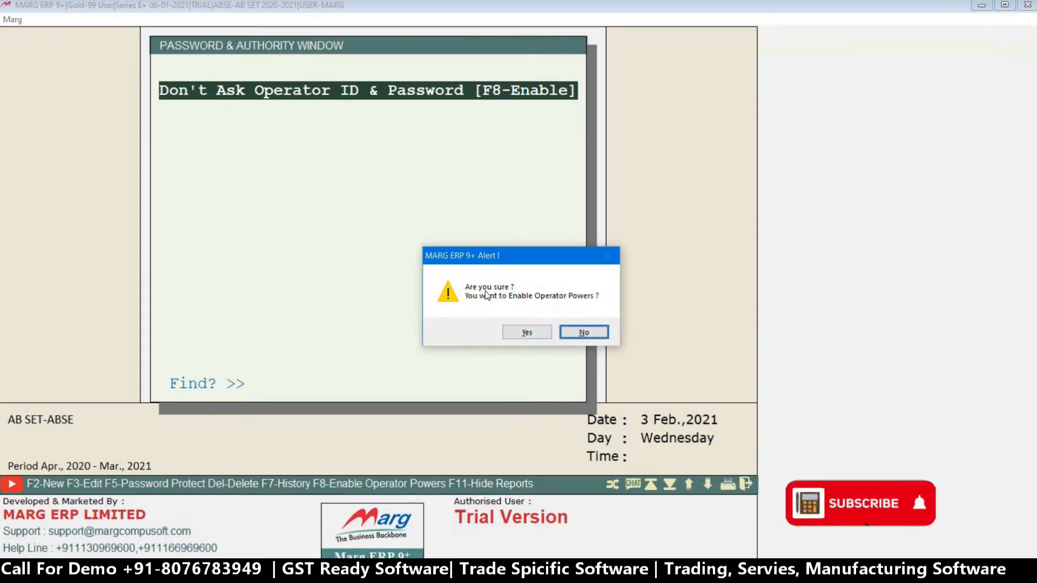
# Confirm enabling operator powers and authenticate with supervisor ID MARG and the supervisor password.
pyautogui.click(538, 334)
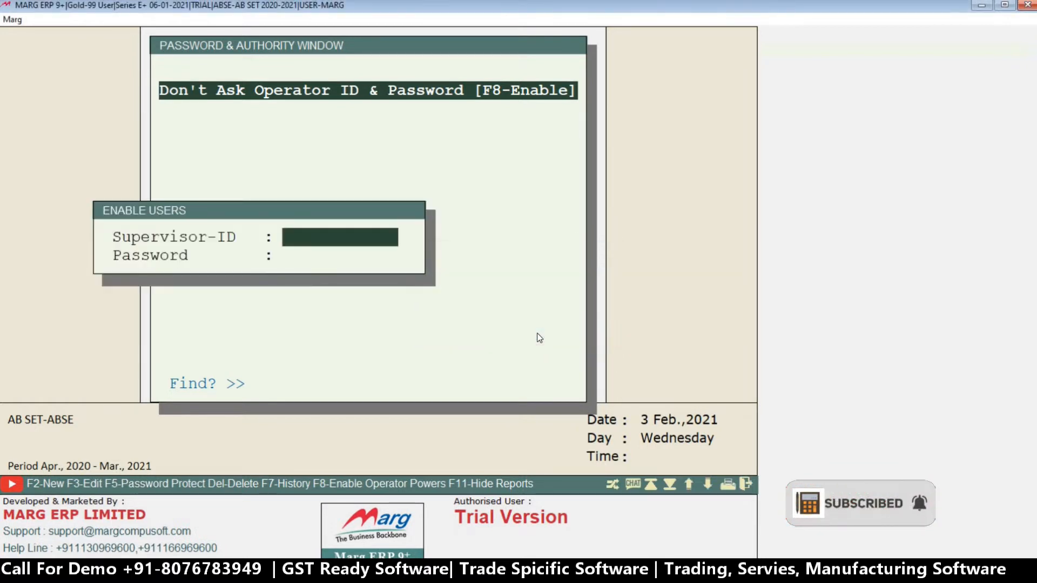
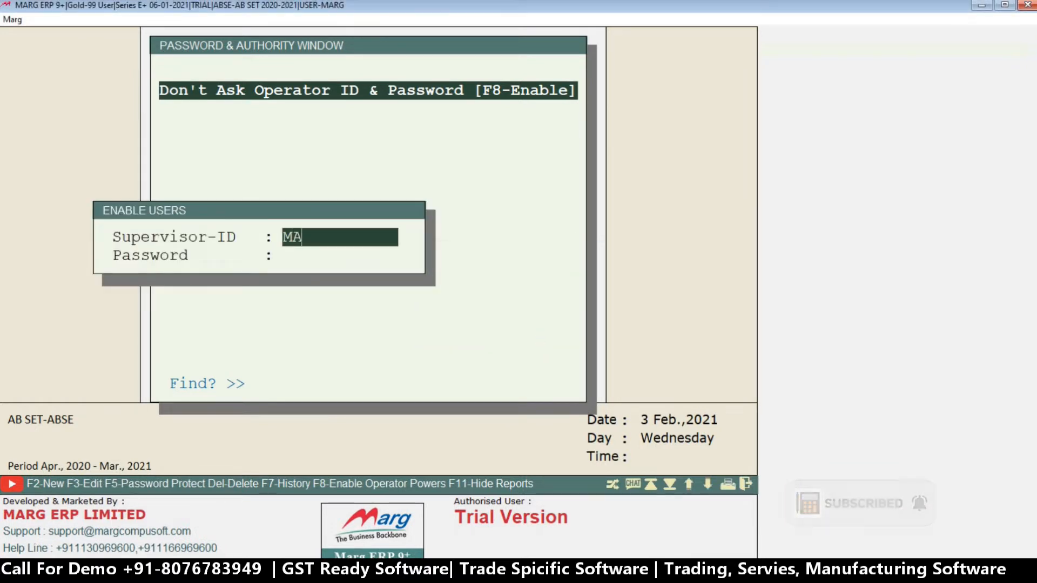
pyautogui.press('Return')
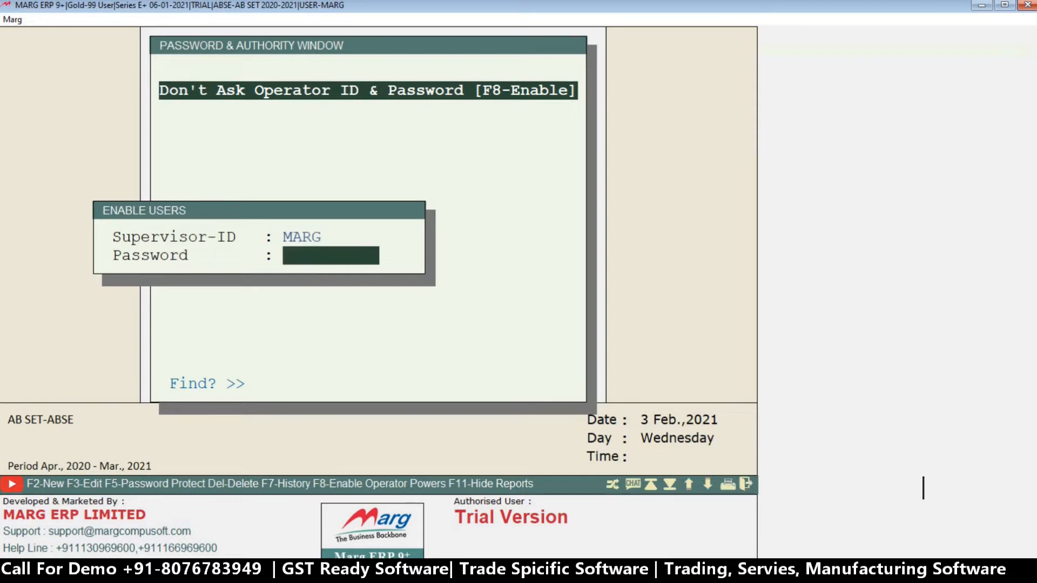
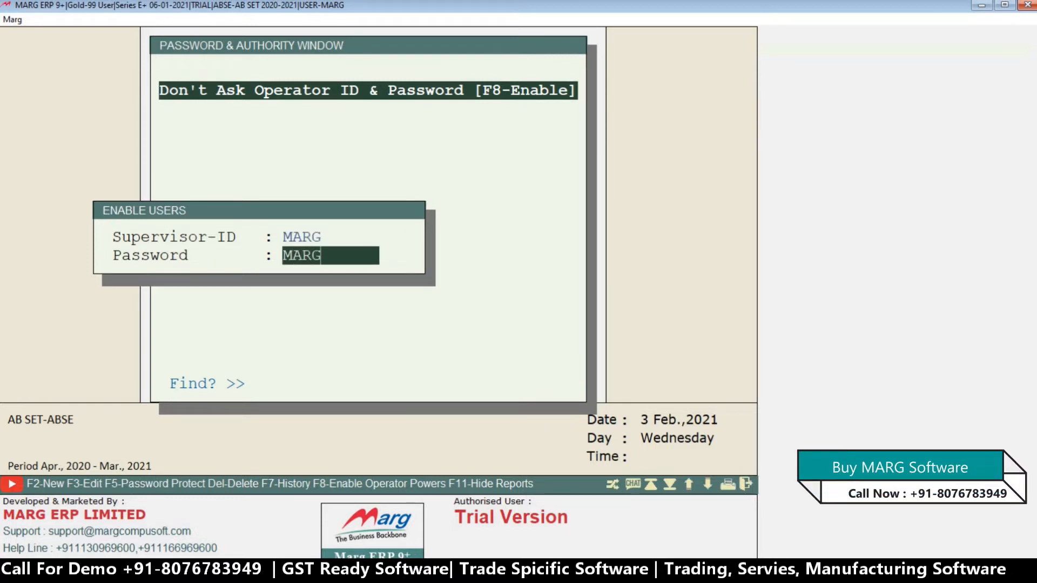
pyautogui.press('Return')
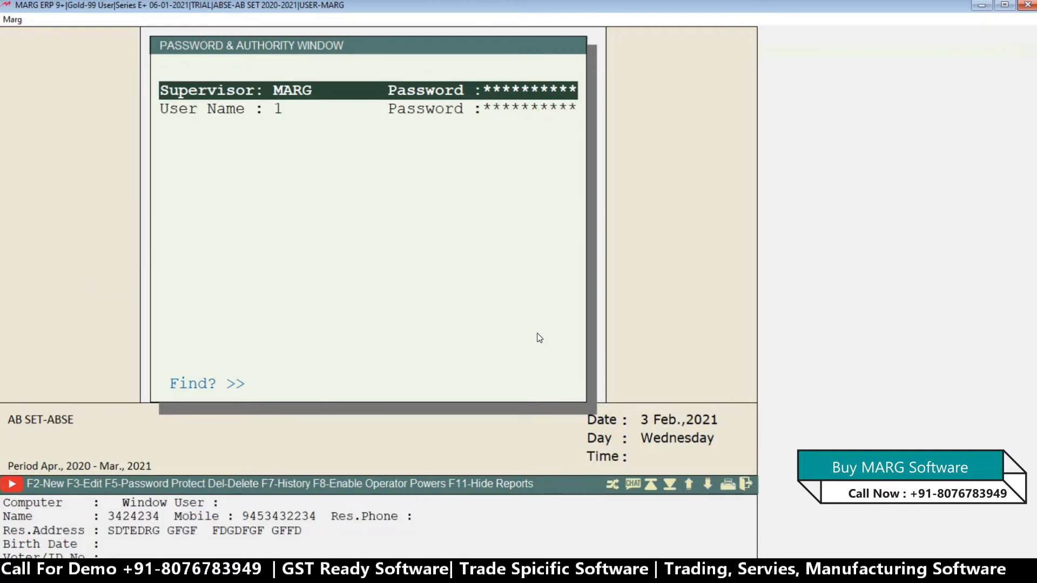
# Delete the existing user named 1 from the password and authority list.
pyautogui.press('Down')
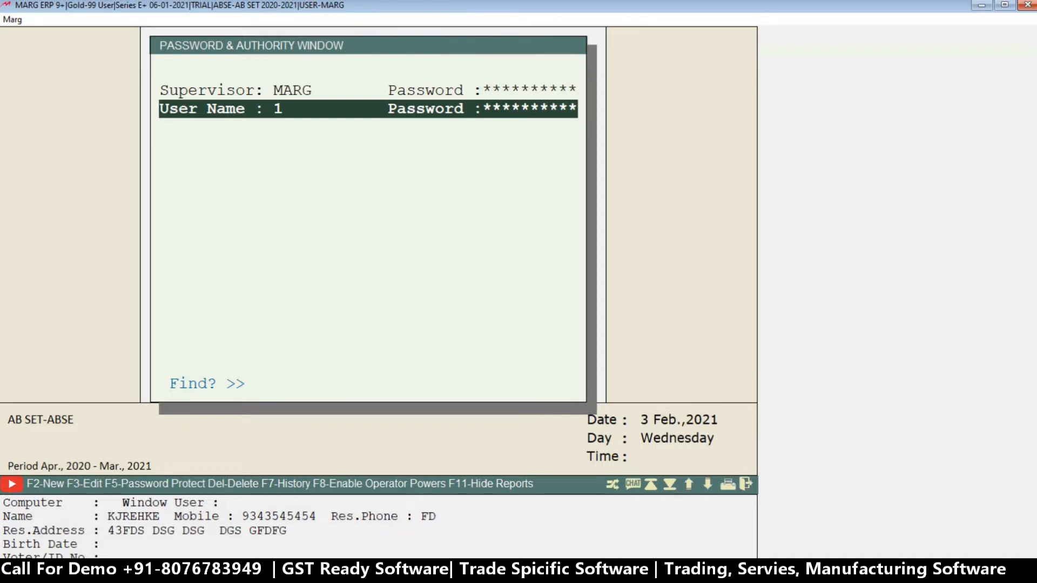
pyautogui.press('Delete')
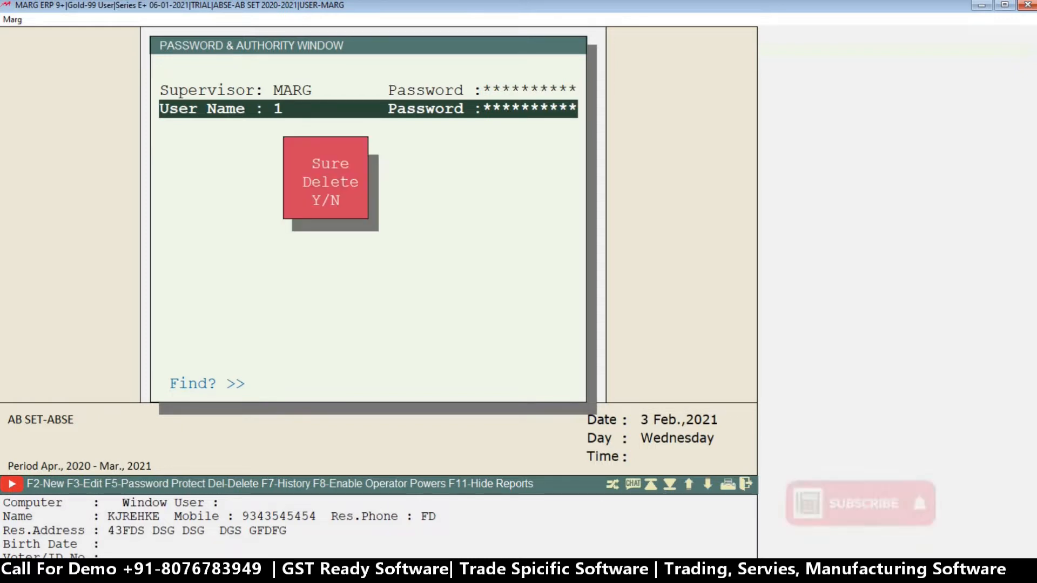
pyautogui.press('y')
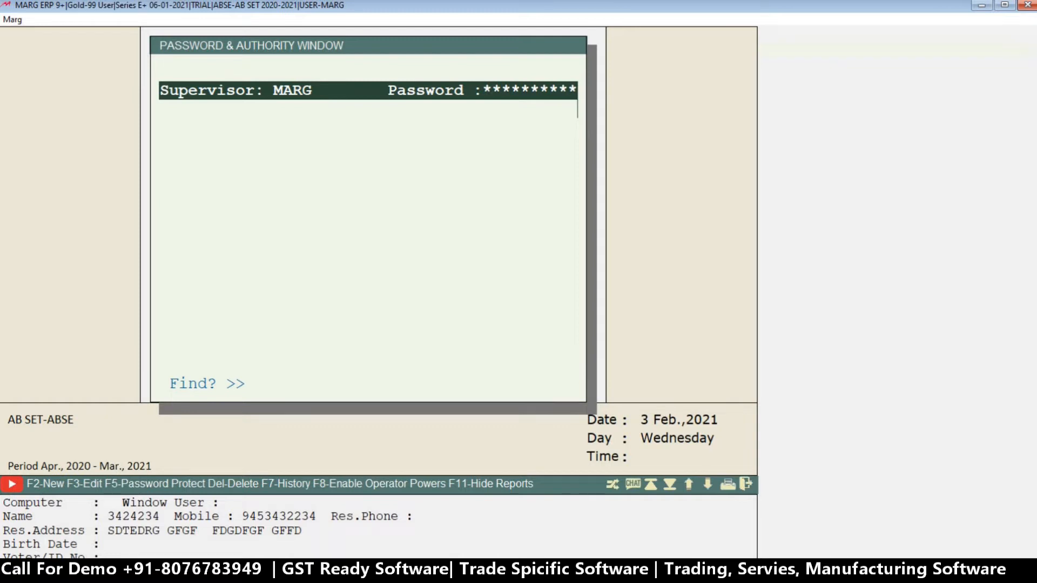
# Start a new user with the User-ID ABC and enter the account password.
pyautogui.press('F2')
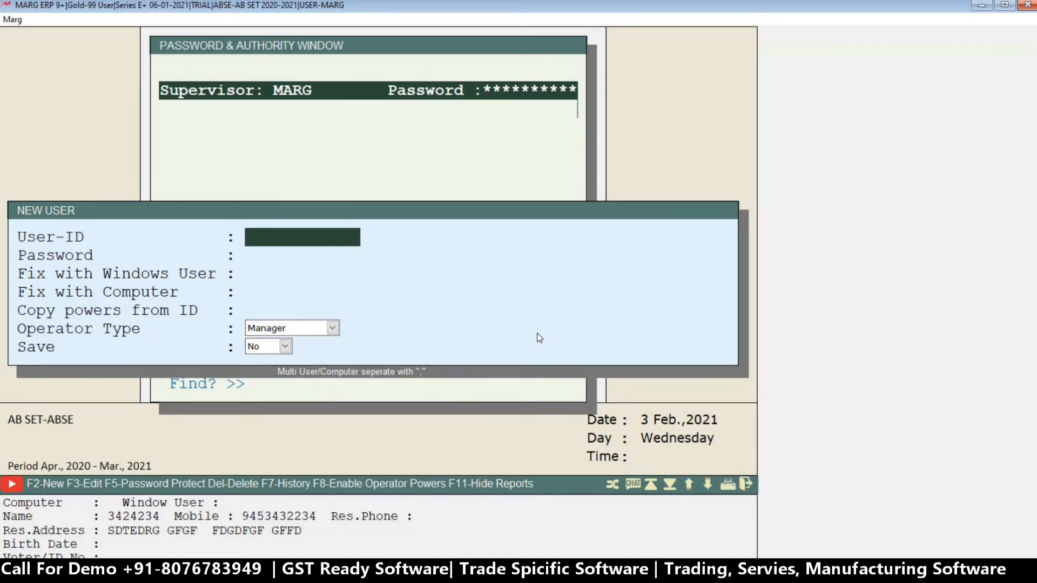
pyautogui.press('Return')
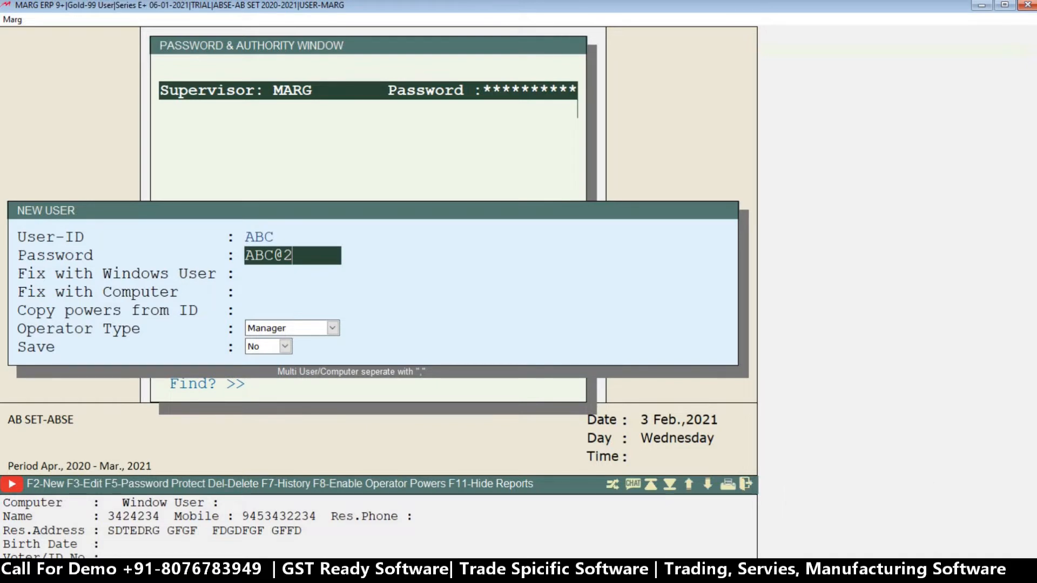
pyautogui.press('Return')
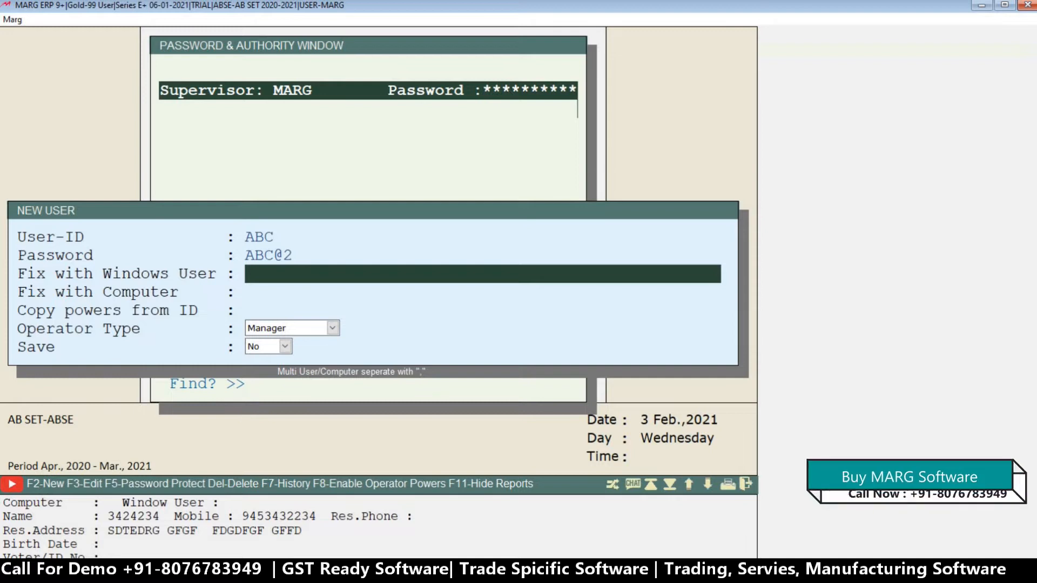
pyautogui.press('Return')
pyautogui.press('Up')
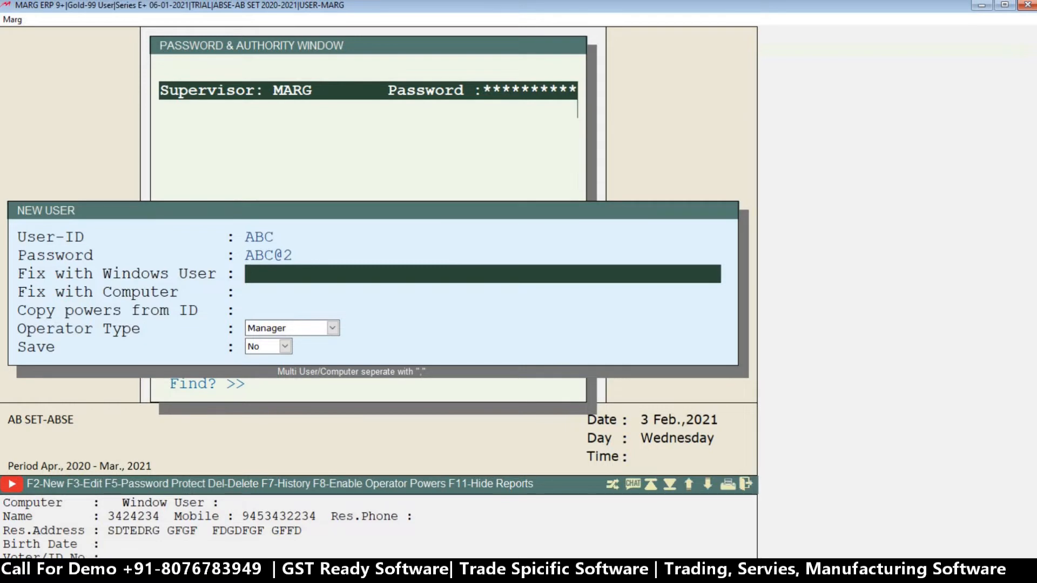
pyautogui.press('Down')
pyautogui.press('Up')
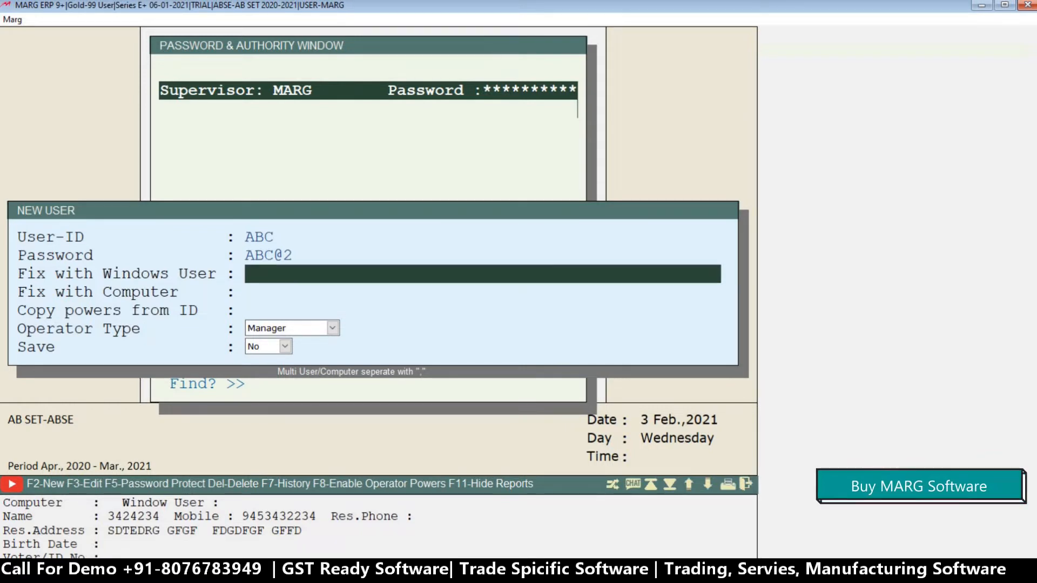
pyautogui.press('Return')
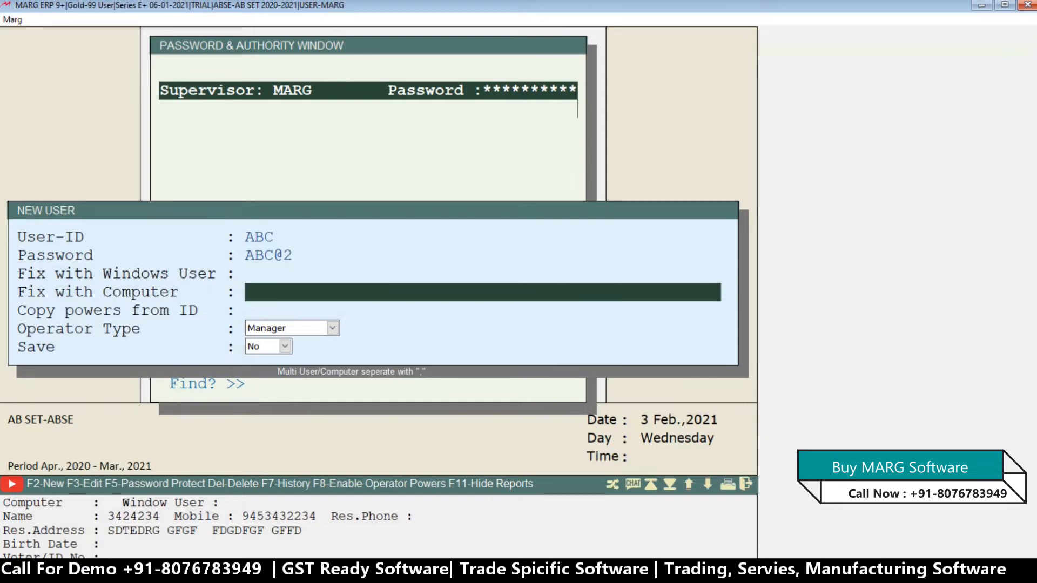
pyautogui.press('Up')
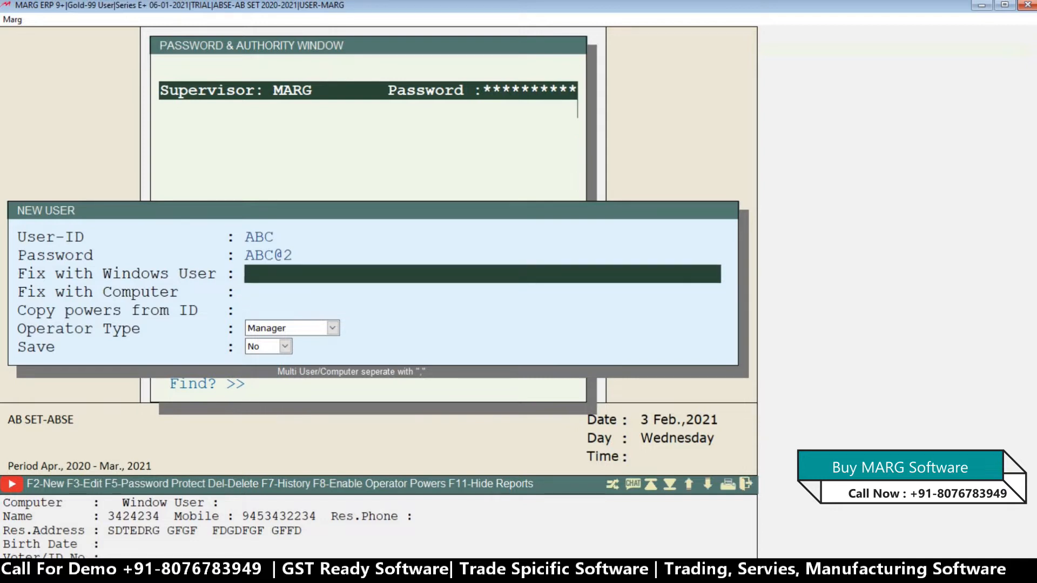
pyautogui.press('Return')
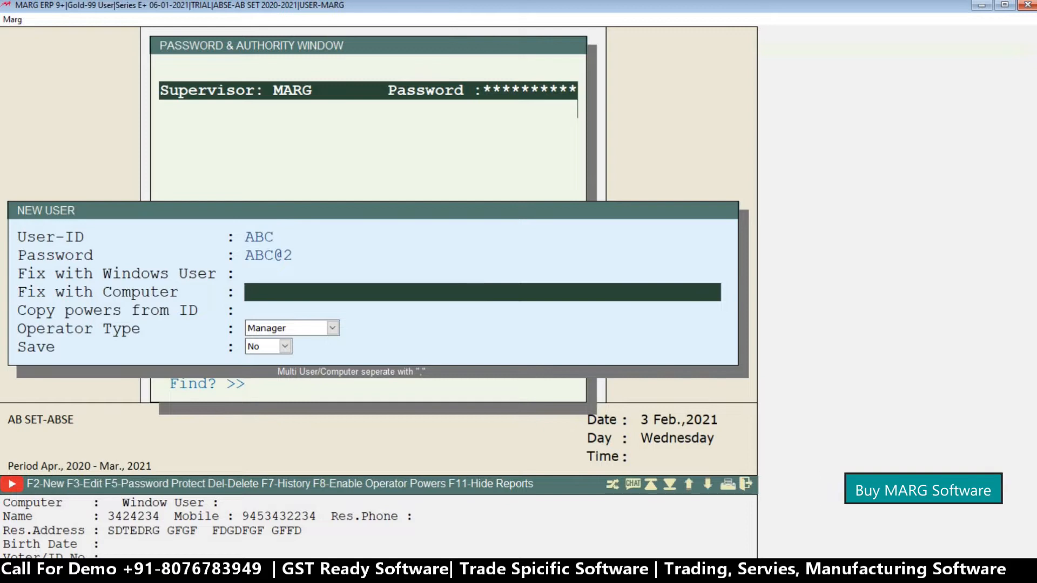
# Switch to the Windows desktop, search for THIS PC and open its properties to look up the computer details.
pyautogui.click(979, 8)
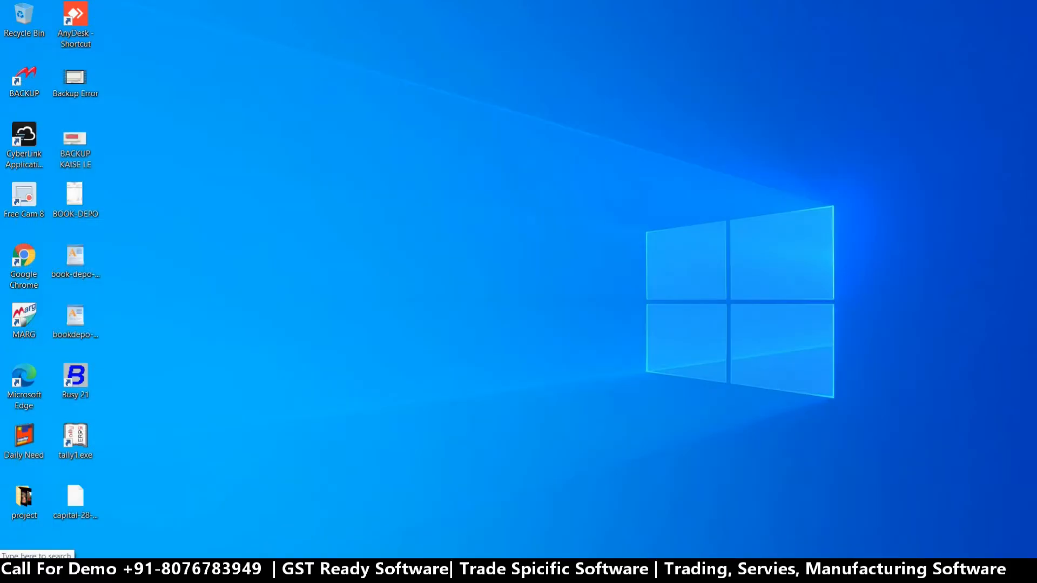
pyautogui.click(104, 550)
pyautogui.write('THIS')
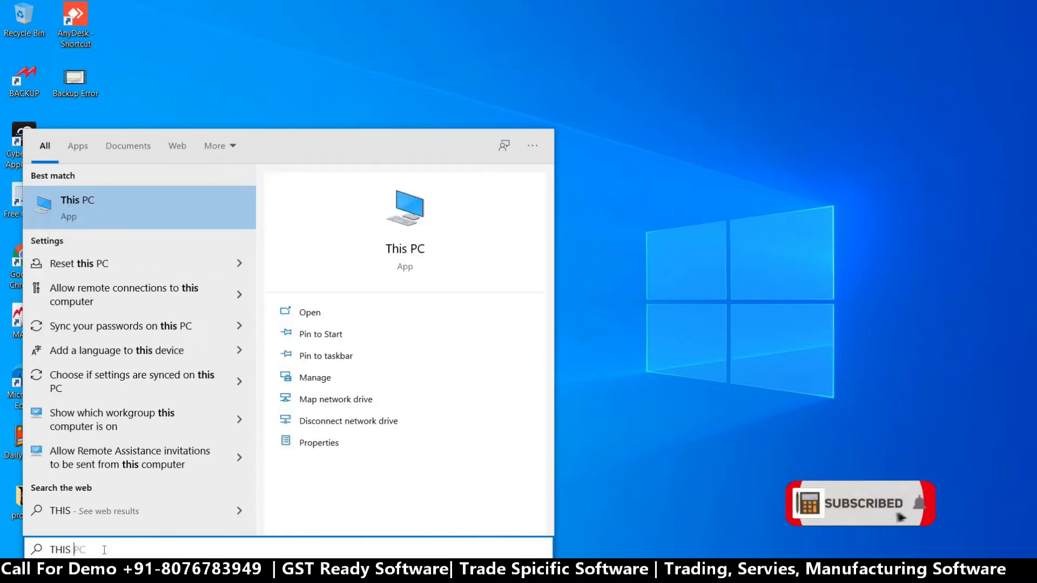
pyautogui.write(' PC')
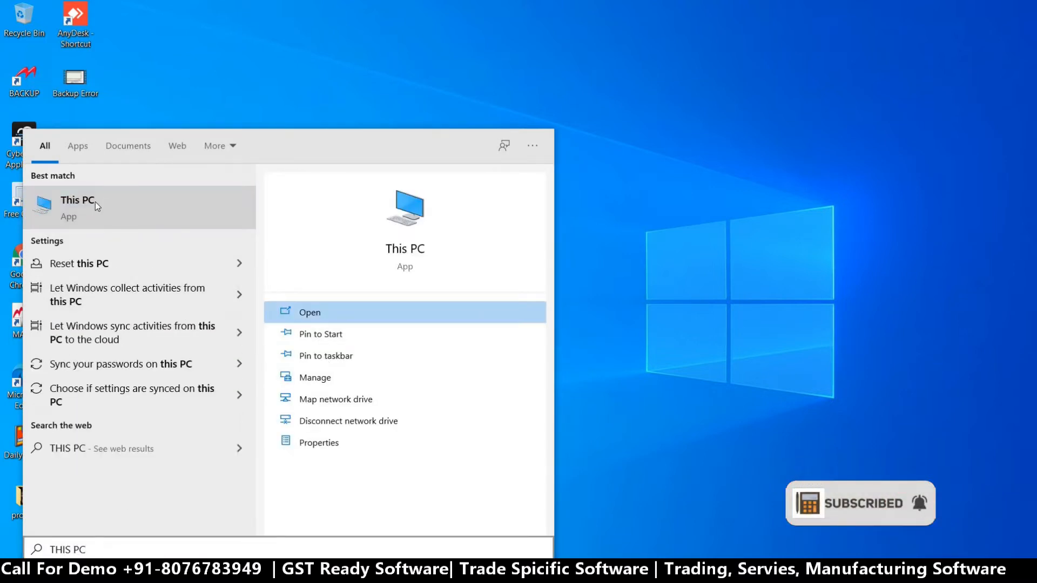
pyautogui.rightClick(93, 202)
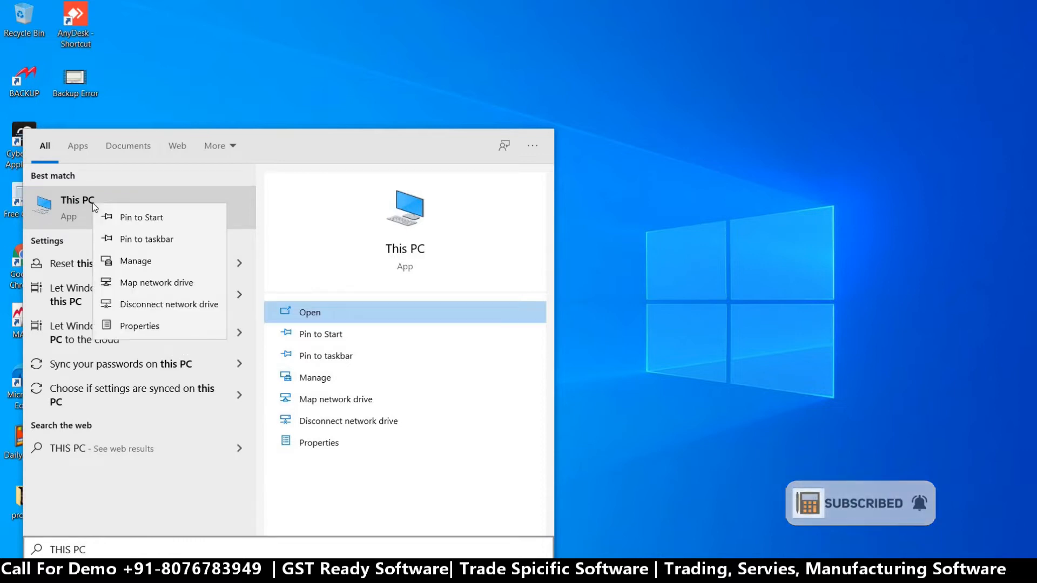
pyautogui.click(122, 319)
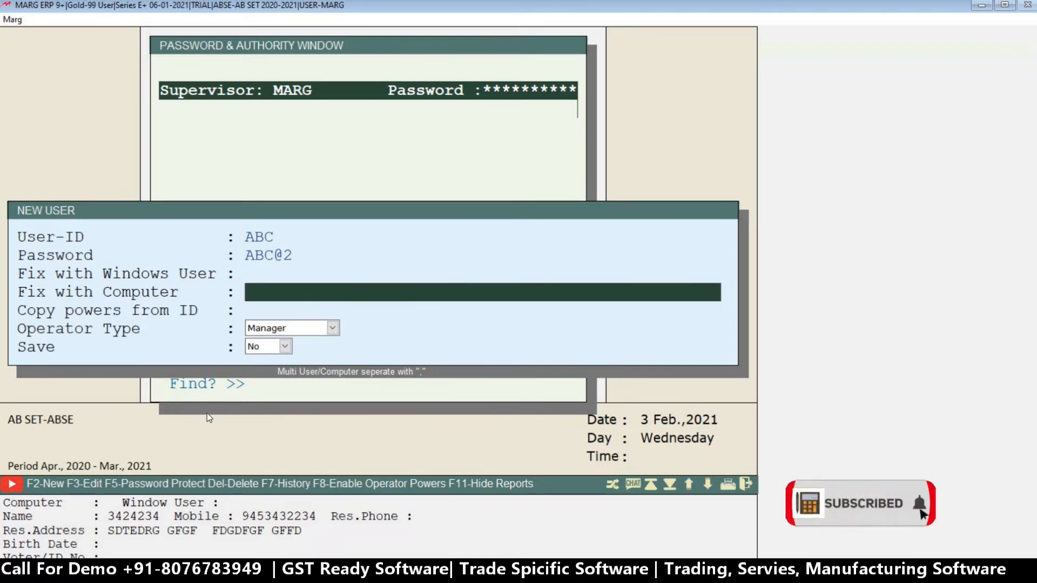
# Leave the new user's Windows user and computer restrictions blank and proceed to the Copy powers from ID field.
pyautogui.press('Up')
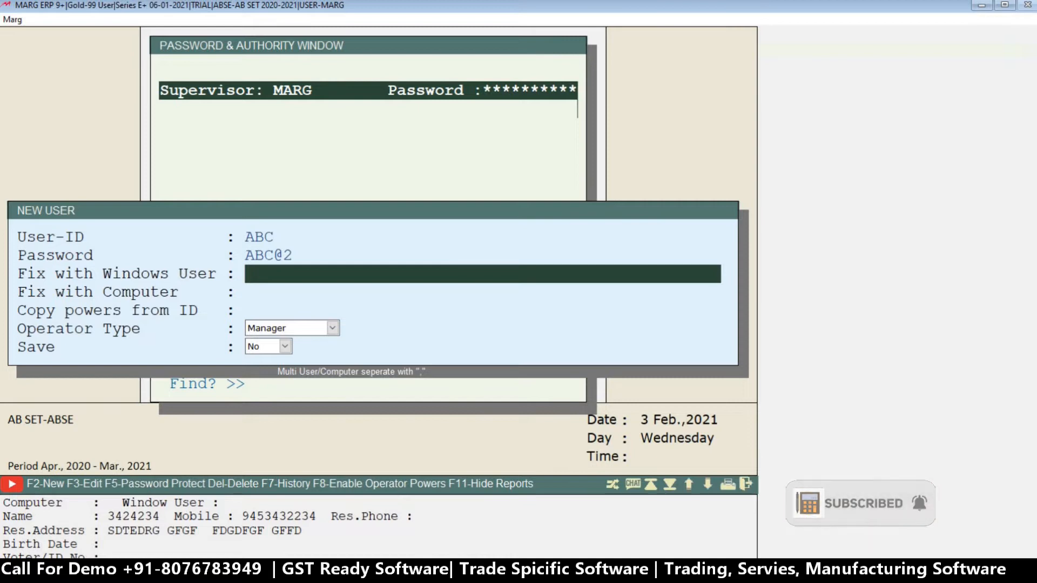
pyautogui.press('Return')
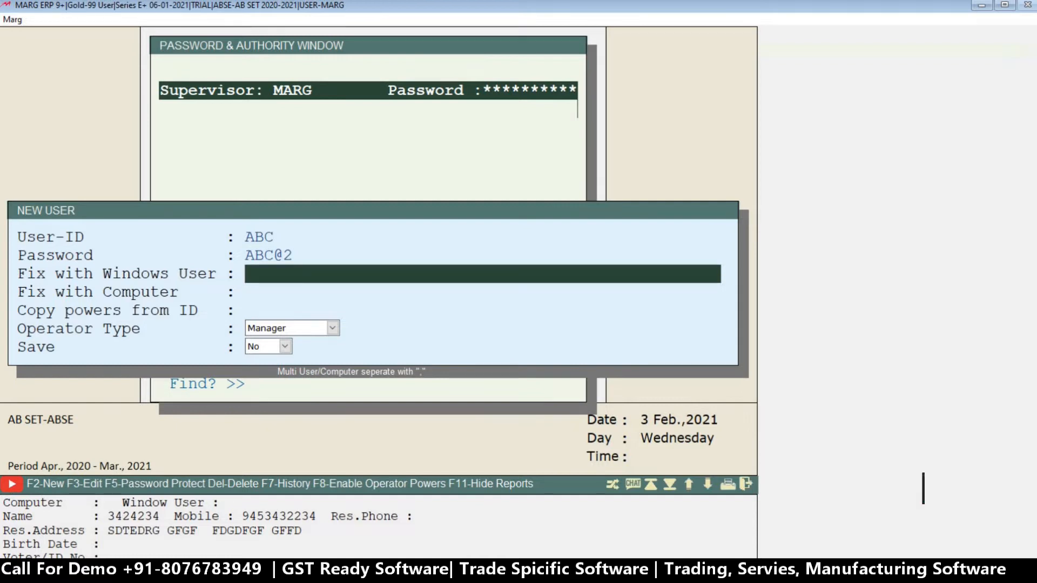
pyautogui.press('Return')
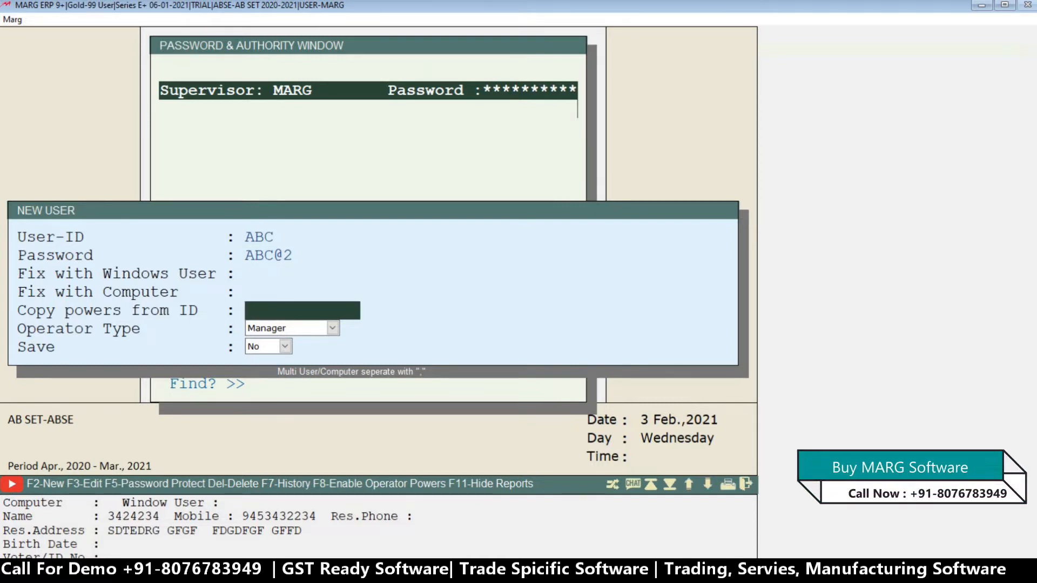
pyautogui.press('Return')
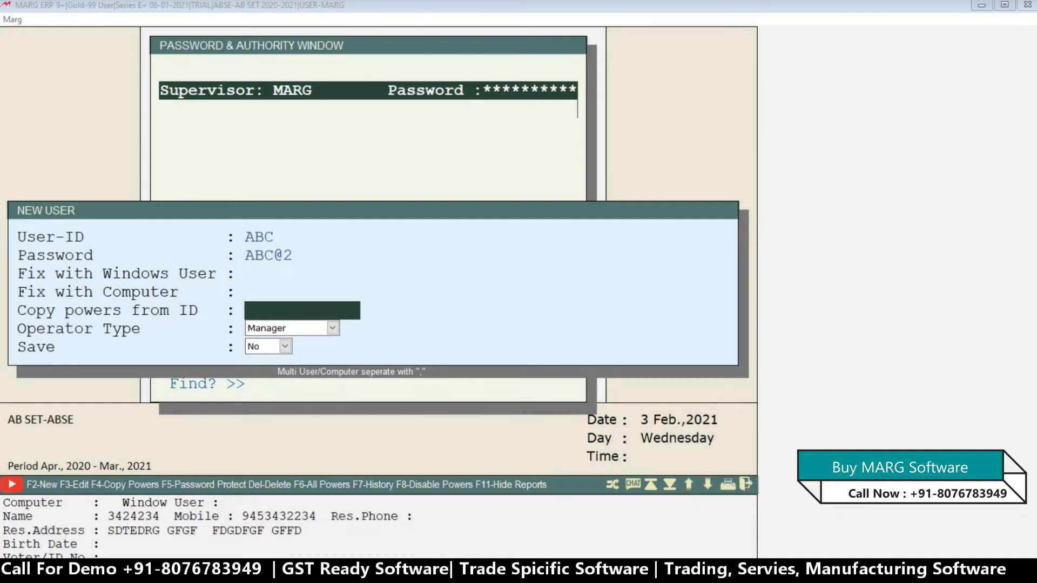
pyautogui.press('Escape')
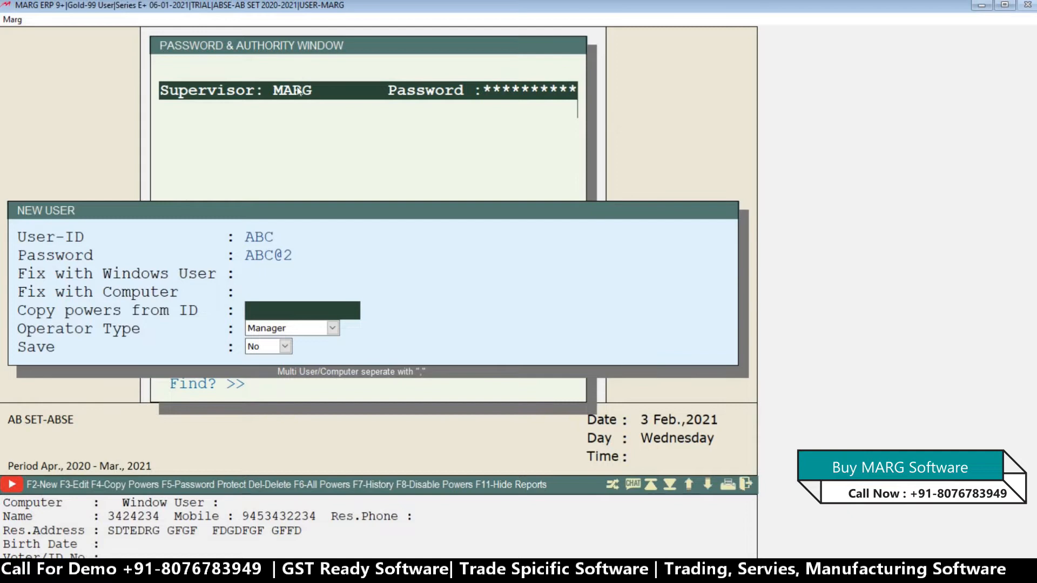
pyautogui.write('MARG')
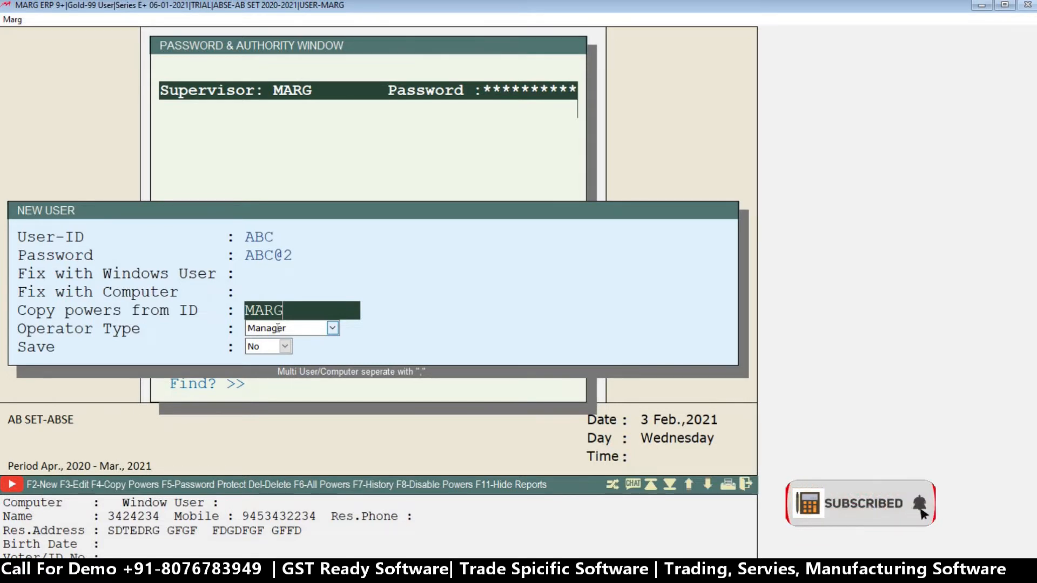
pyautogui.press('BackSpace')
pyautogui.press('BackSpace')
pyautogui.press('BackSpace')
pyautogui.press('BackSpace')
# Leave Copy powers from ID blank, set the new user's operator type to Operator and set Save to Yes.
pyautogui.press('Return')
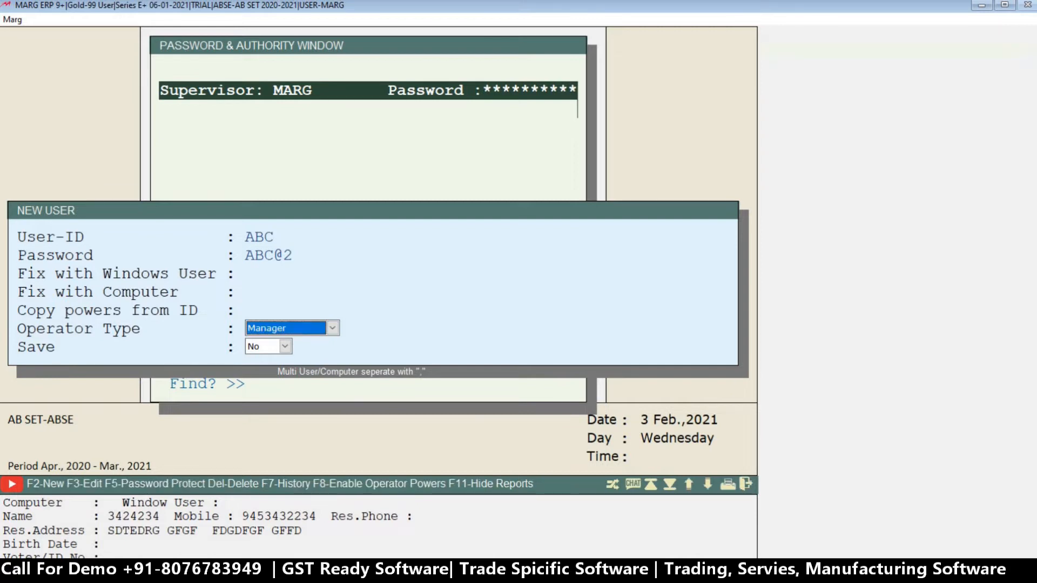
pyautogui.press('space')
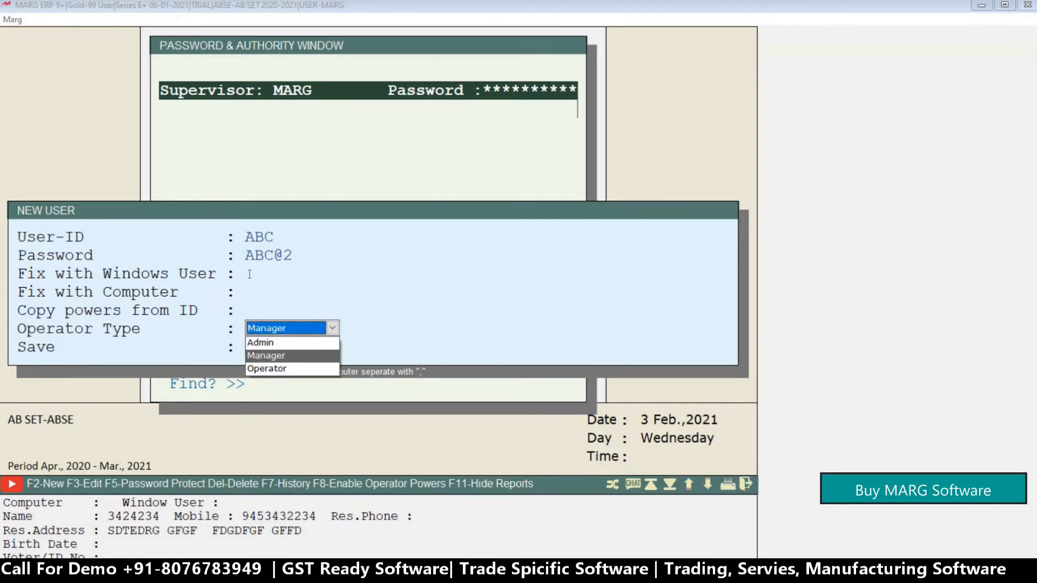
pyautogui.press('Up')
pyautogui.press('Down')
pyautogui.press('Down')
pyautogui.press('Up')
pyautogui.press('Up')
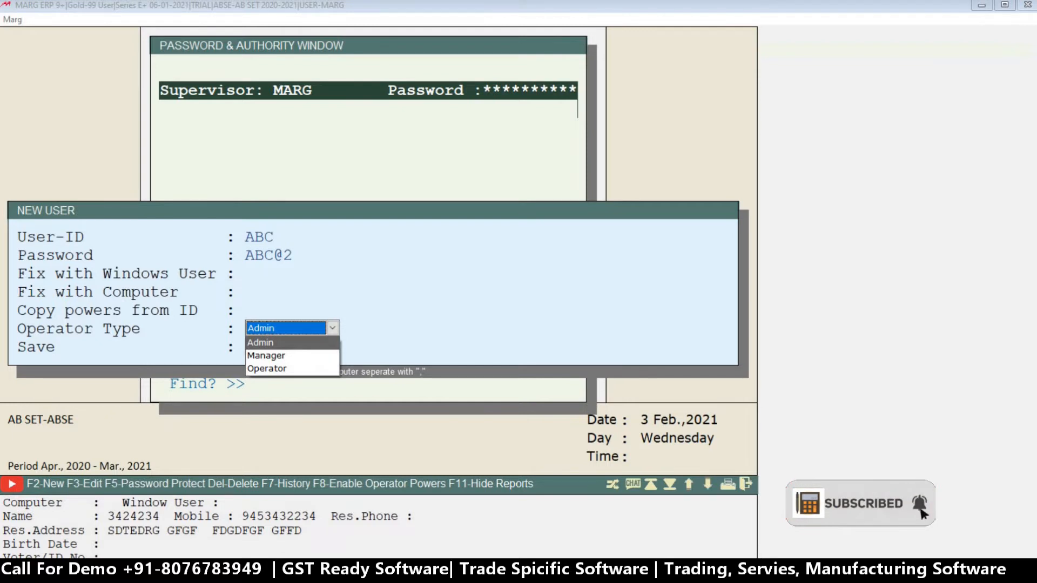
pyautogui.press('Down')
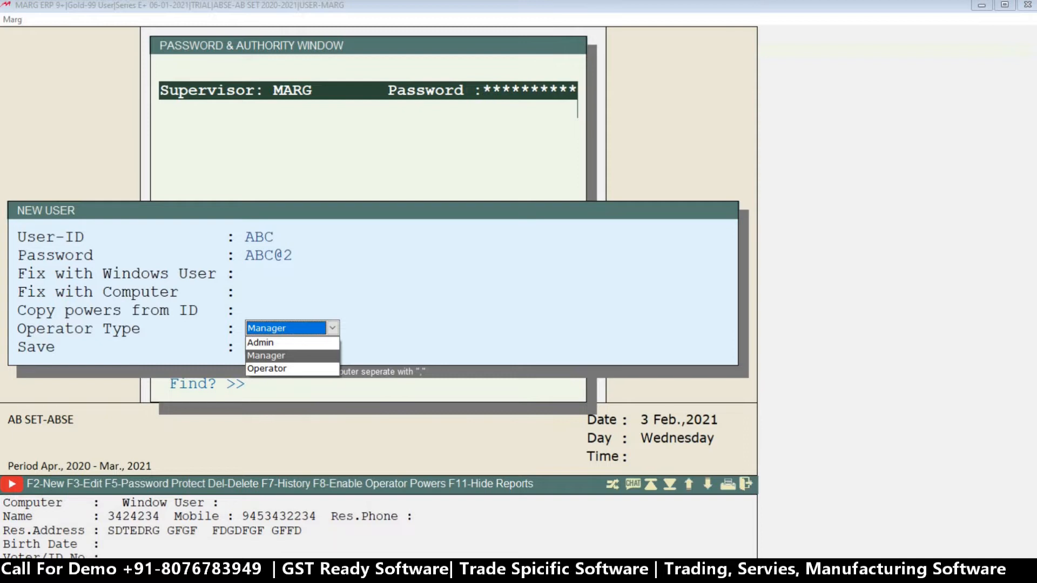
pyautogui.press('Down')
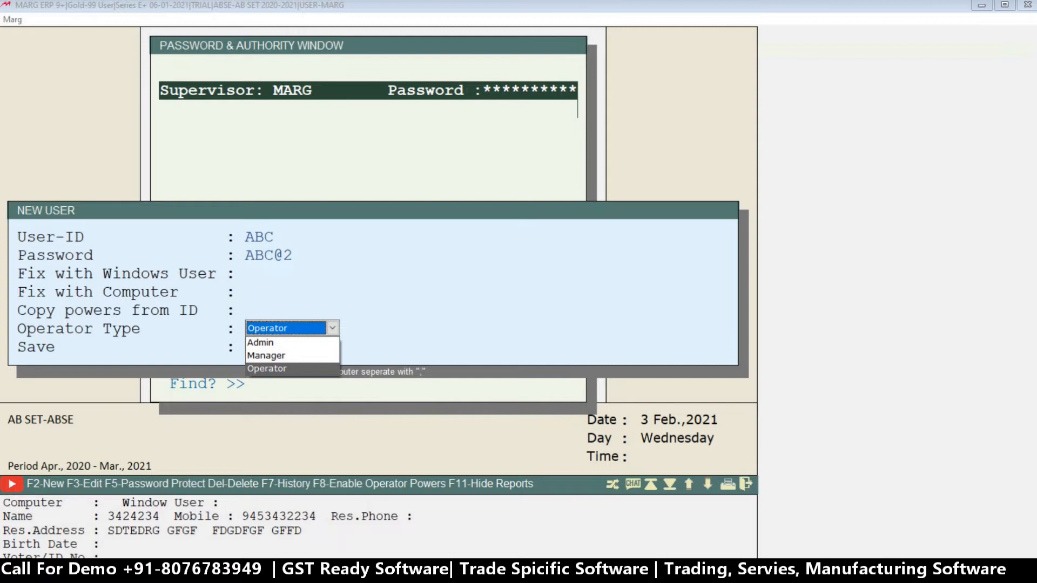
pyautogui.press('Up')
pyautogui.press('Down')
pyautogui.press('Up')
pyautogui.press('Up')
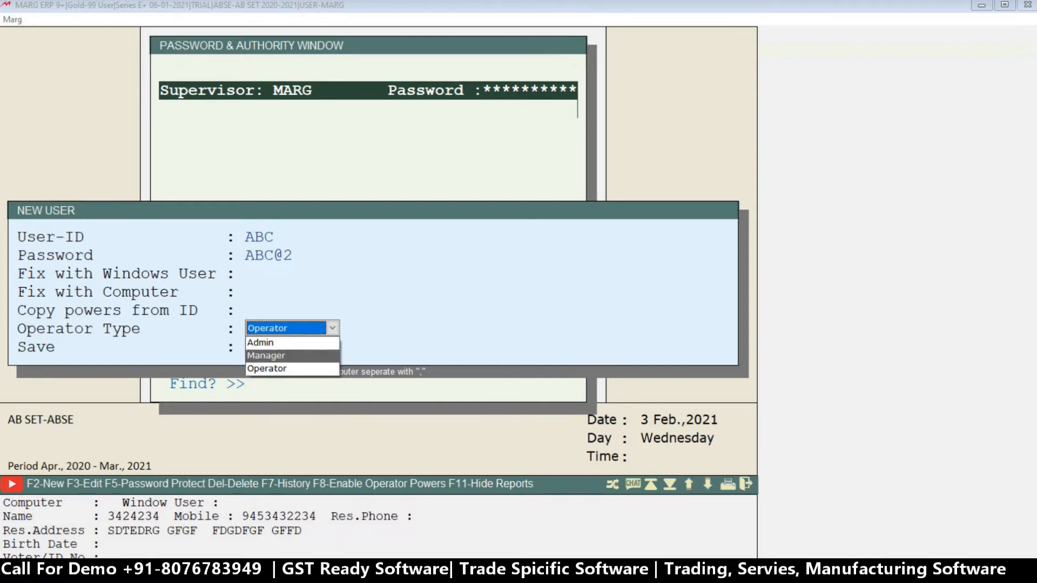
pyautogui.press('Down')
pyautogui.press('Down')
pyautogui.press('Return')
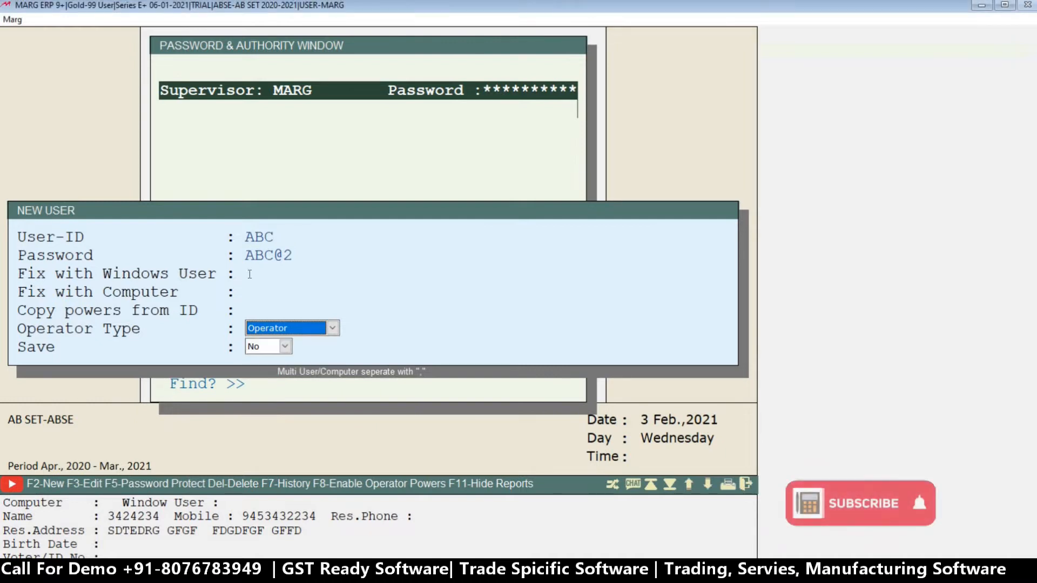
pyautogui.press('y')
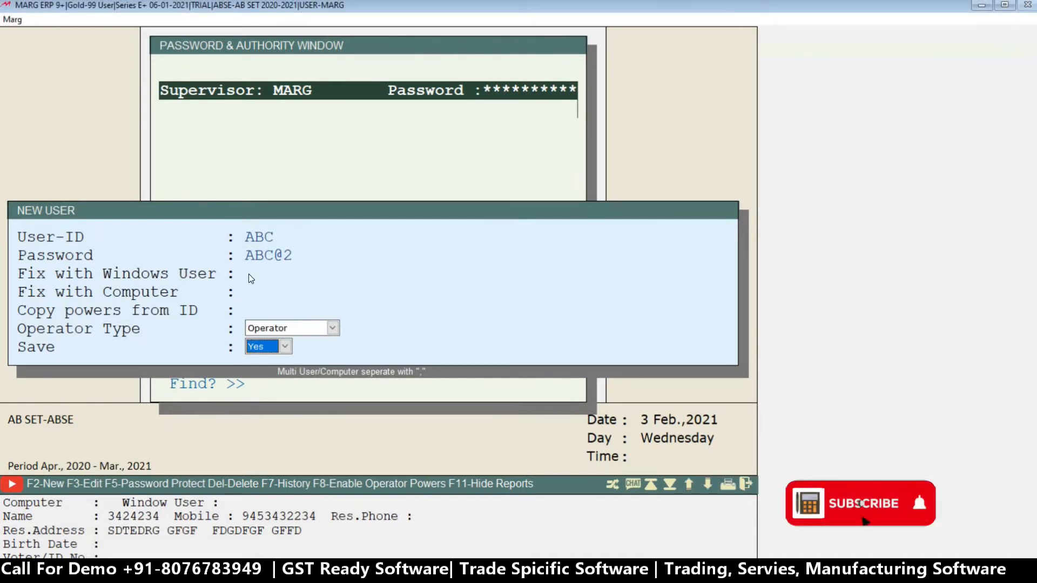
# Save the new user ABC and look through the categories in its powers list.
pyautogui.press('Return')
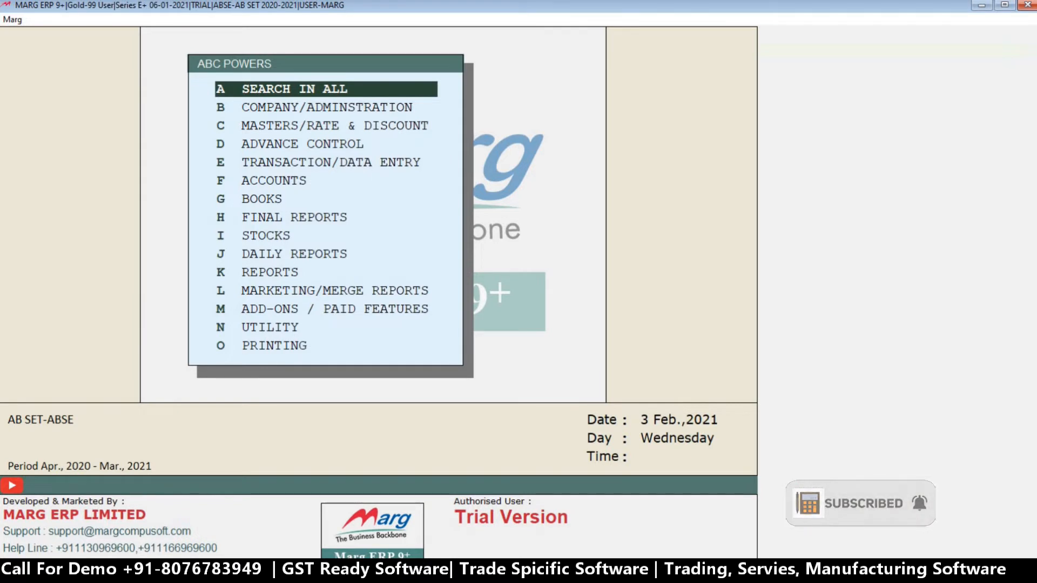
pyautogui.press('Down')
pyautogui.press('Down')
pyautogui.press('Down')
pyautogui.press('Down')
pyautogui.press('Down')
pyautogui.press('Down')
pyautogui.press('Down')
pyautogui.press('Down')
pyautogui.press('Down')
pyautogui.press('Down')
pyautogui.press('Down')
pyautogui.press('Down')
pyautogui.press('Down')
pyautogui.press('Down')
pyautogui.press('Down')
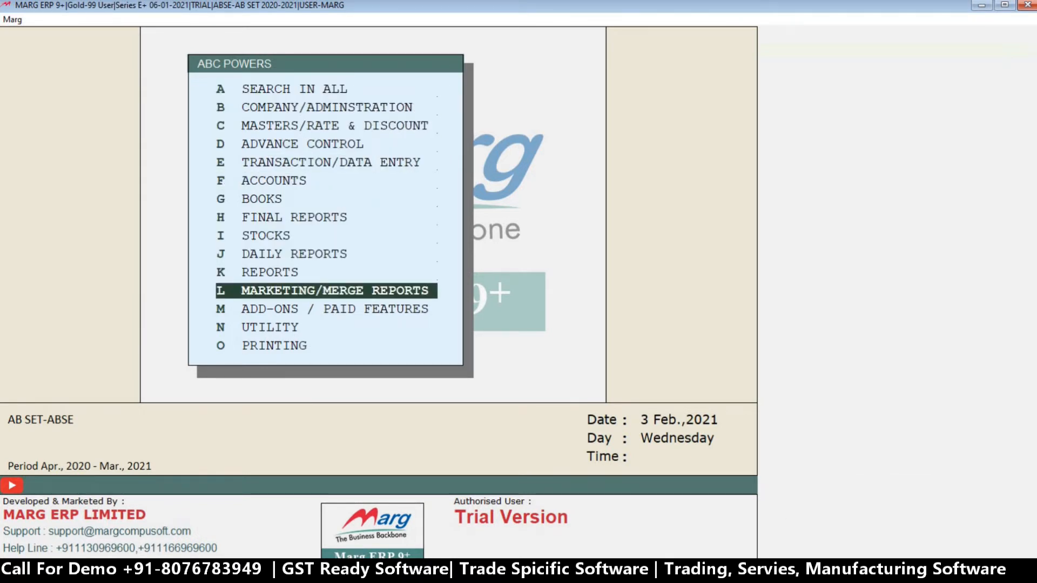
pyautogui.press('Up')
pyautogui.press('Up')
pyautogui.press('Up')
pyautogui.press('Up')
pyautogui.press('Up')
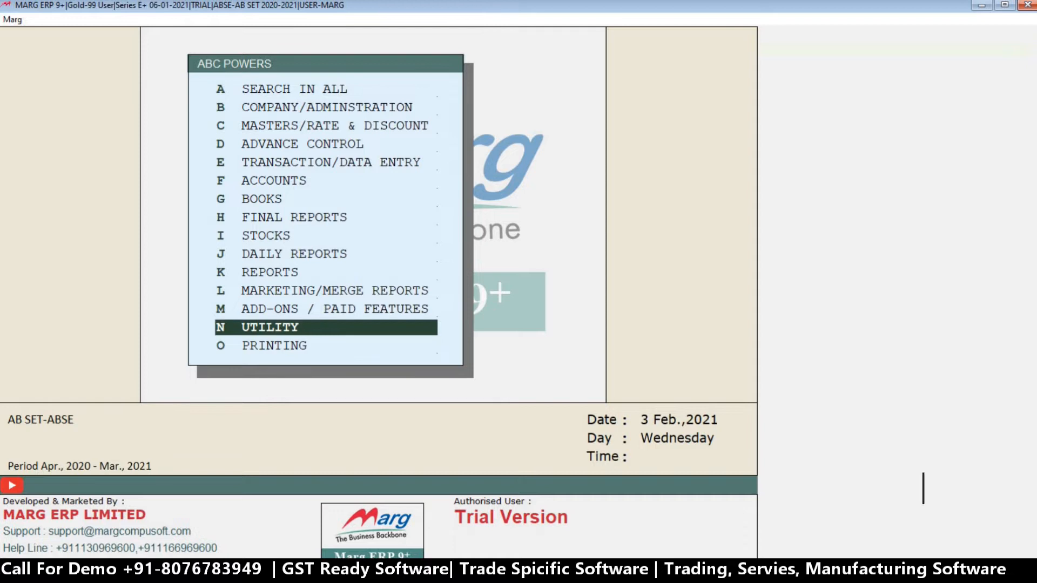
pyautogui.press('e')
pyautogui.press('a')
pyautogui.press('Up')
pyautogui.press('Down')
pyautogui.press('Down')
pyautogui.press('Down')
pyautogui.press('Down')
pyautogui.press('Down')
pyautogui.press('g')
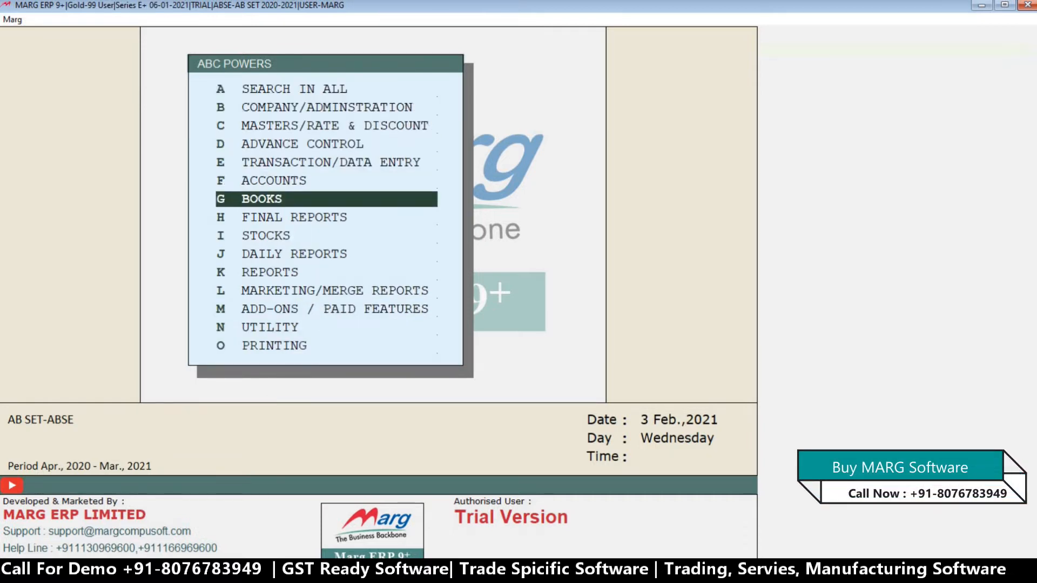
pyautogui.press('Up')
pyautogui.press('Down')
pyautogui.press('Up')
pyautogui.press('Down')
# Open user ABC's Books powers without a search filter and review each permission through Target Both/Create/Analyse/No.
pyautogui.press('Return')
pyautogui.press('Return')
pyautogui.press('Return')
pyautogui.press('Return')
pyautogui.press('Return')
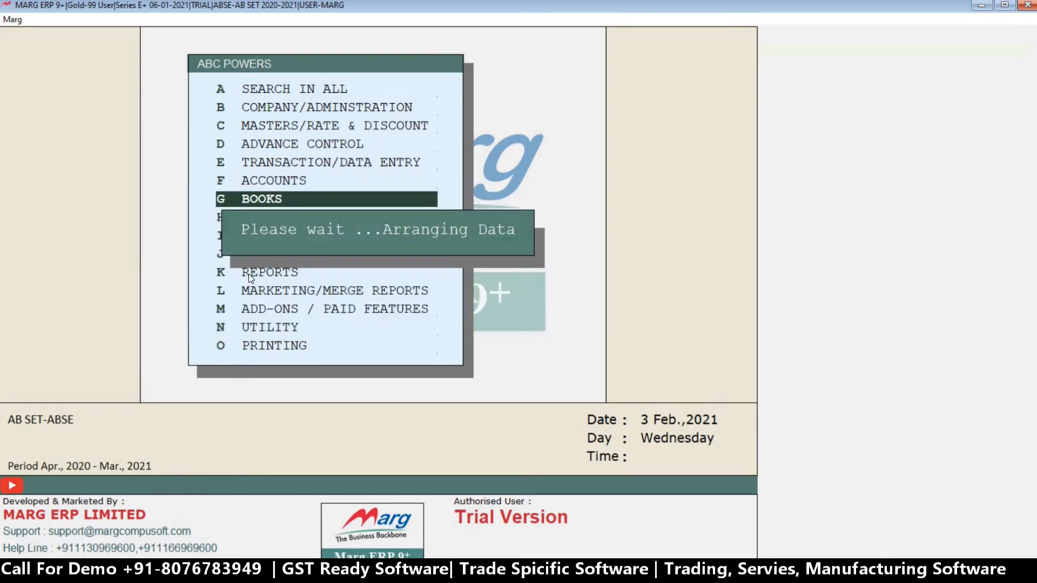
pyautogui.press('Return')
pyautogui.press('Return')
pyautogui.press('Return')
pyautogui.press('Return')
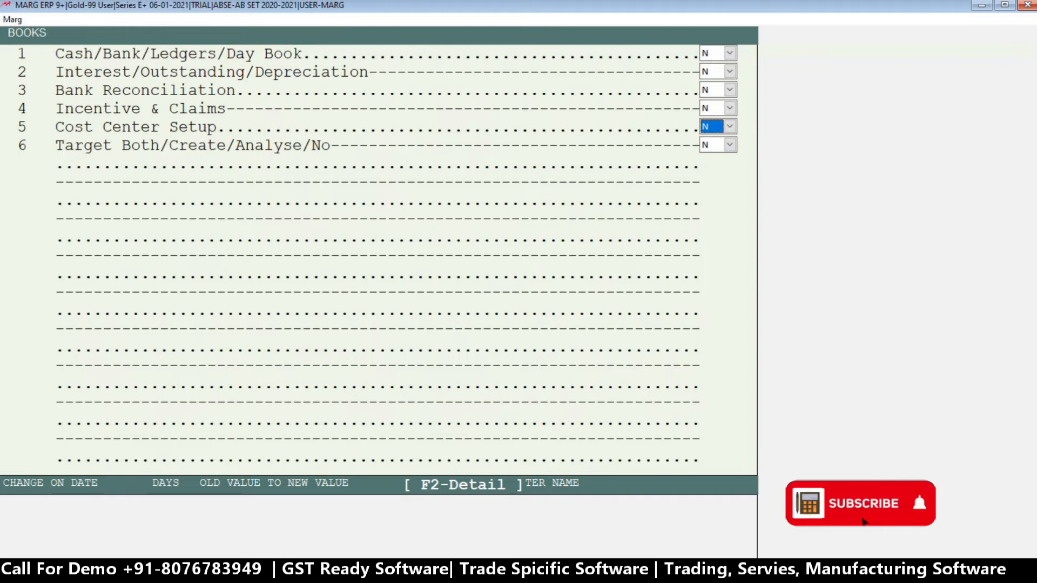
pyautogui.press('Return')
pyautogui.press('Return')
# Open user ABC's Final Reports powers with the search left at Any where, review the permissions and return to the powers list.
pyautogui.press('Down')
pyautogui.press('Down')
pyautogui.press('Down')
pyautogui.press('Down')
pyautogui.press('Down')
pyautogui.press('Down')
pyautogui.press('Down')
pyautogui.press('Down')
pyautogui.press('Up')
pyautogui.press('Return')
pyautogui.press('Return')
pyautogui.press('Return')
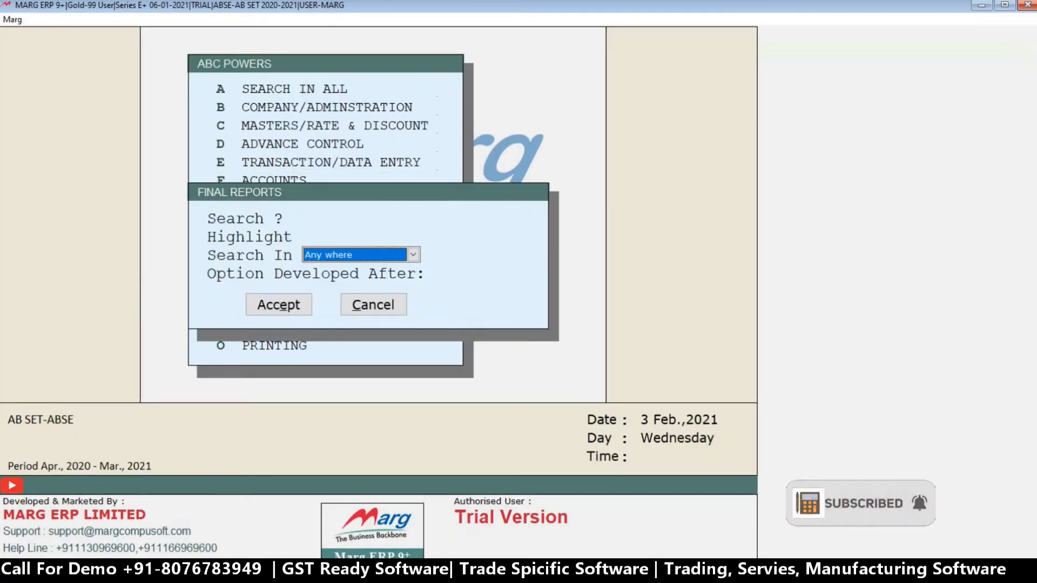
pyautogui.press('Return')
pyautogui.press('Return')
pyautogui.press('Return')
pyautogui.press('Return')
pyautogui.press('Return')
pyautogui.press('Return')
pyautogui.press('Escape')
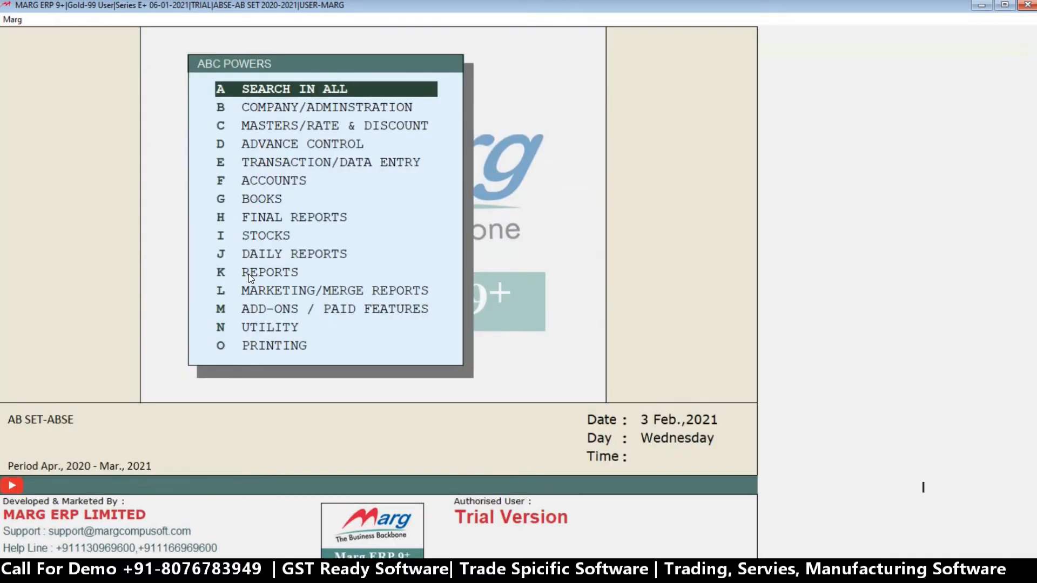
# Review the Daily Reports permission of user ABC and return to the powers list.
pyautogui.press('Down')
pyautogui.press('Down')
pyautogui.press('Down')
pyautogui.press('Down')
pyautogui.press('Down')
pyautogui.press('Down')
pyautogui.press('Down')
pyautogui.press('Down')
pyautogui.press('Down')
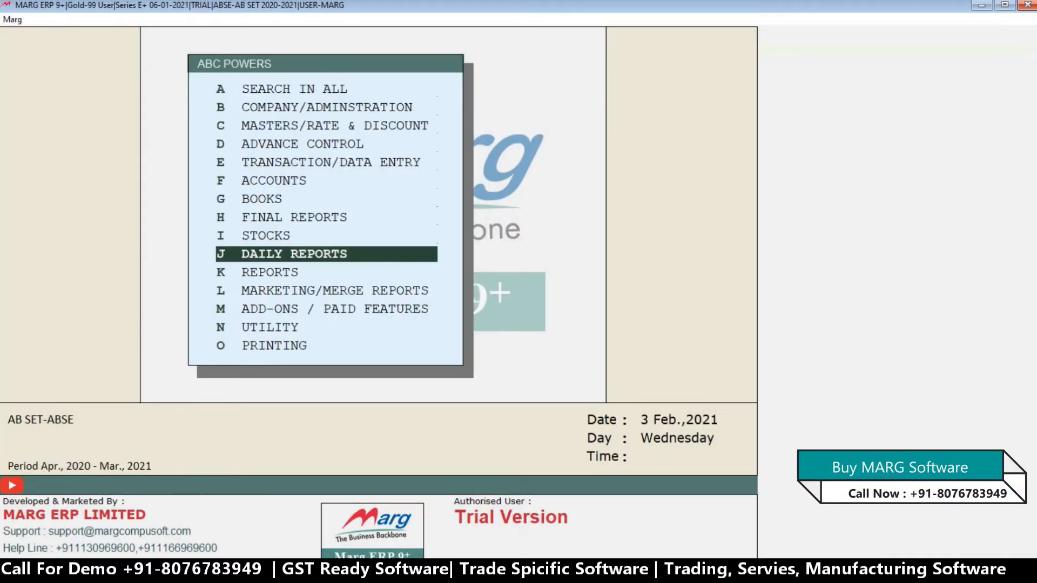
pyautogui.press('Return')
pyautogui.press('Return')
pyautogui.press('Return')
pyautogui.press('Return')
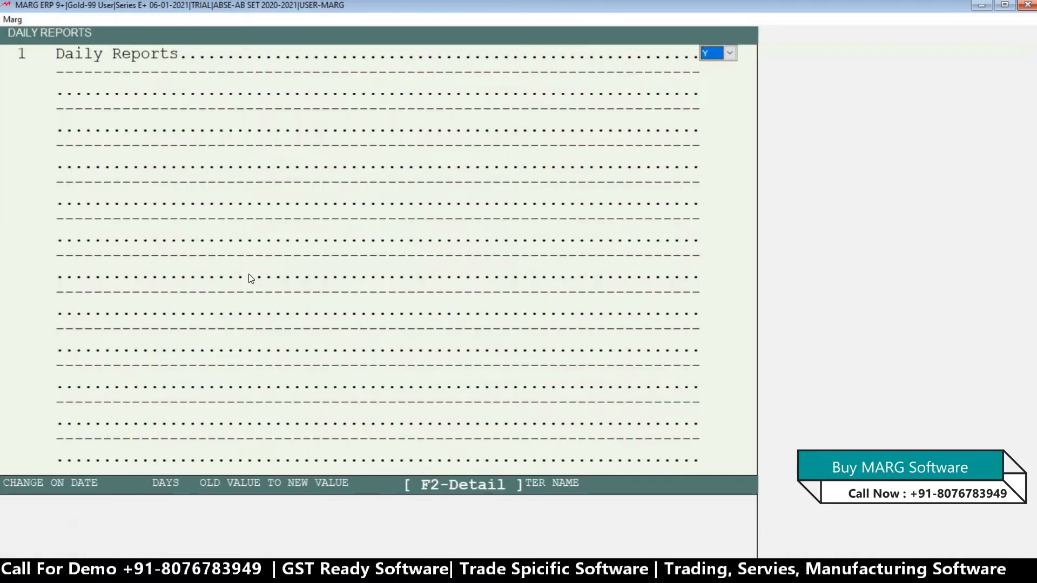
pyautogui.press('Escape')
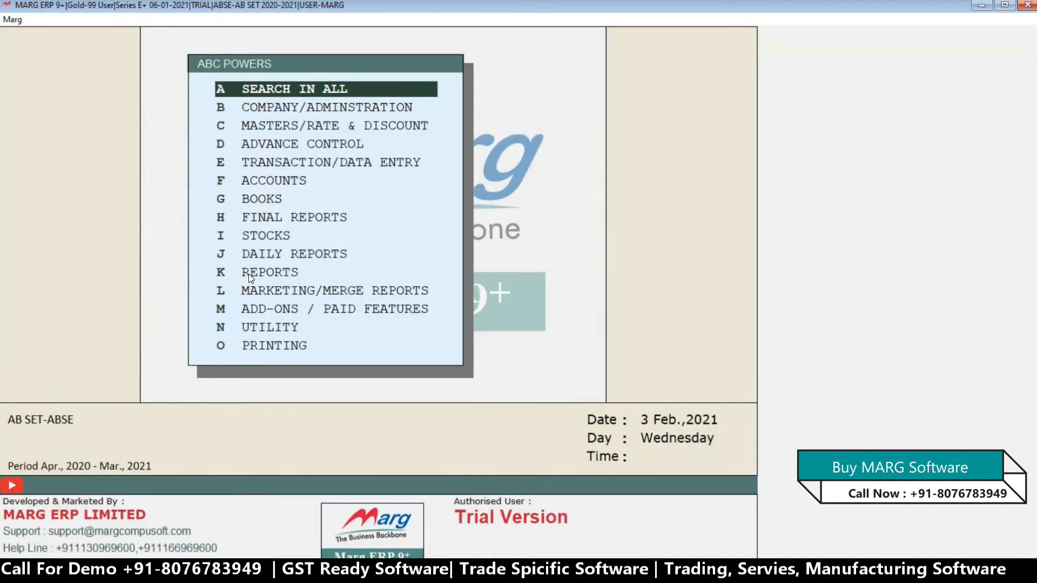
# Review the Reports powers of user ABC, from Purchase/Sale/Reports Manager down to the report view format.
pyautogui.press('Down')
pyautogui.press('Down')
pyautogui.press('Down')
pyautogui.press('Down')
pyautogui.press('Down')
pyautogui.press('Down')
pyautogui.press('Down')
pyautogui.press('Down')
pyautogui.press('Down')
pyautogui.press('Down')
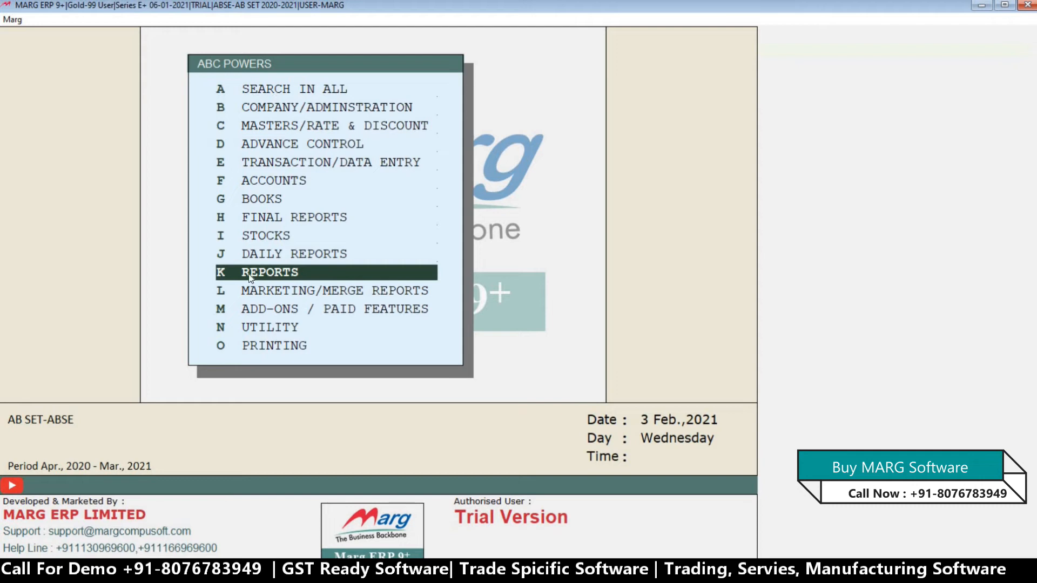
pyautogui.press('Return')
pyautogui.press('Return')
pyautogui.press('Return')
pyautogui.press('Return')
pyautogui.press('Return')
pyautogui.press('Return')
pyautogui.press('Return')
pyautogui.press('Return')
pyautogui.press('Return')
pyautogui.press('Return')
pyautogui.press('Return')
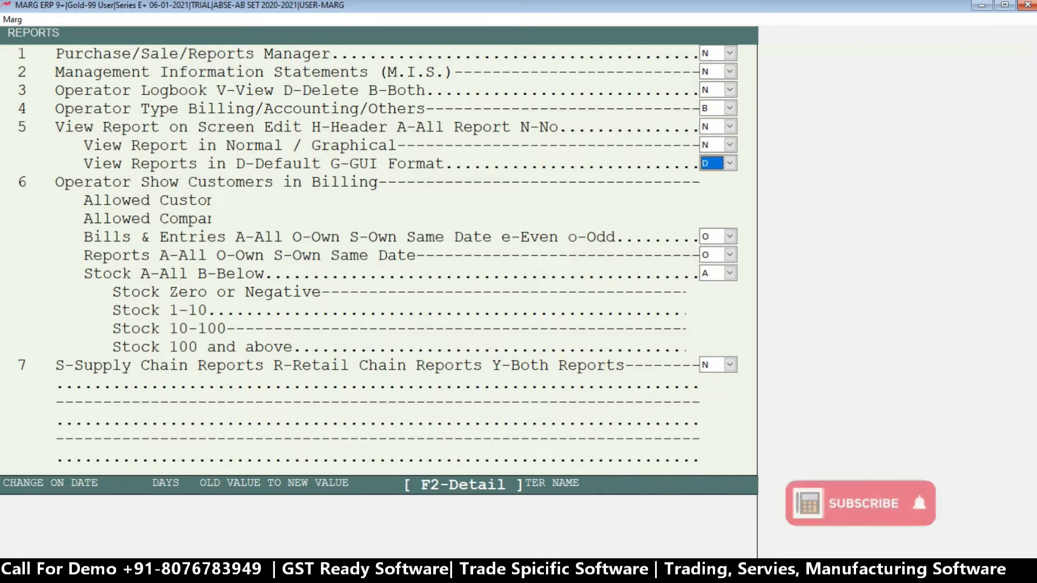
pyautogui.press('Escape')
pyautogui.press('Down')
pyautogui.press('Down')
pyautogui.press('Down')
pyautogui.press('Down')
pyautogui.press('Down')
pyautogui.press('Down')
pyautogui.press('Down')
pyautogui.press('Down')
pyautogui.press('Down')
pyautogui.press('Down')
pyautogui.press('Down')
pyautogui.press('Down')
pyautogui.press('Down')
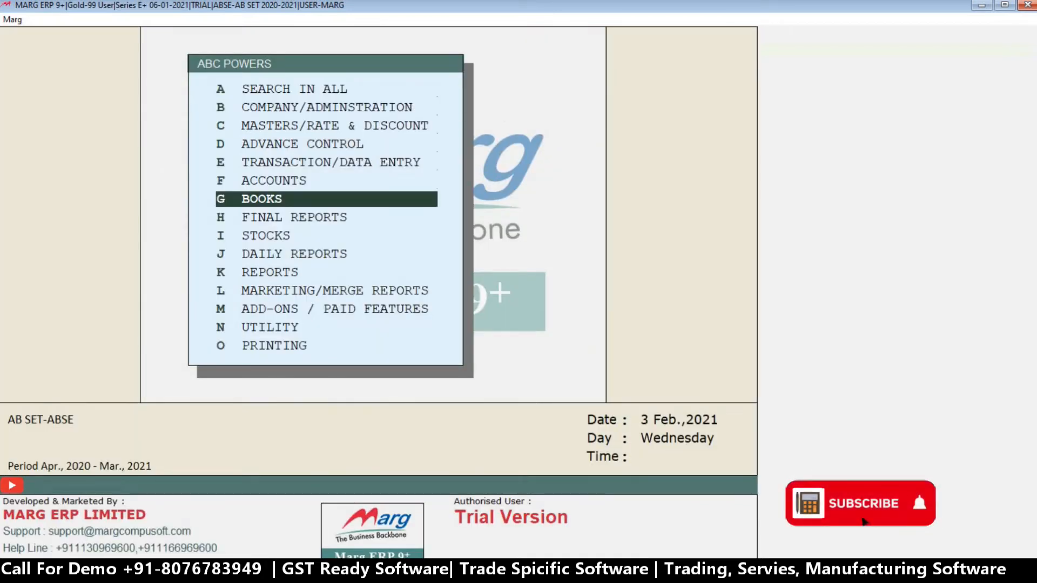
pyautogui.press('Up')
pyautogui.press('Up')
pyautogui.press('Up')
pyautogui.press('Up')
pyautogui.press('Up')
pyautogui.press('Up')
pyautogui.press('Up')
pyautogui.press('Up')
pyautogui.press('Up')
pyautogui.press('Up')
pyautogui.press('Up')
pyautogui.press('Up')
pyautogui.press('Up')
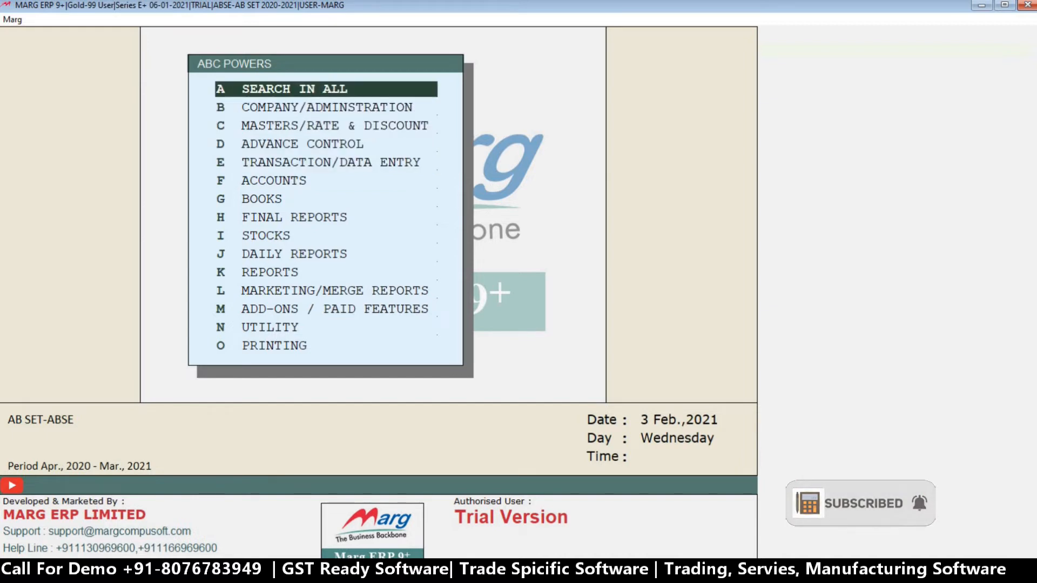
# Close the ABC powers list and the Password & Authority window to return to the main screen.
pyautogui.press('Escape')
pyautogui.press('Right')
pyautogui.press('Return')
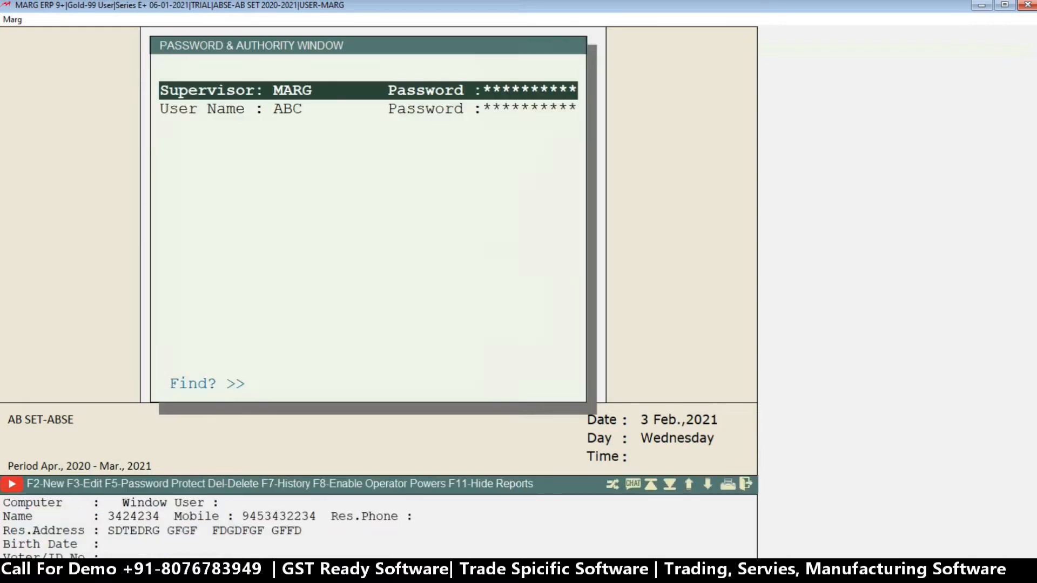
pyautogui.press('Right')
pyautogui.press('Return')
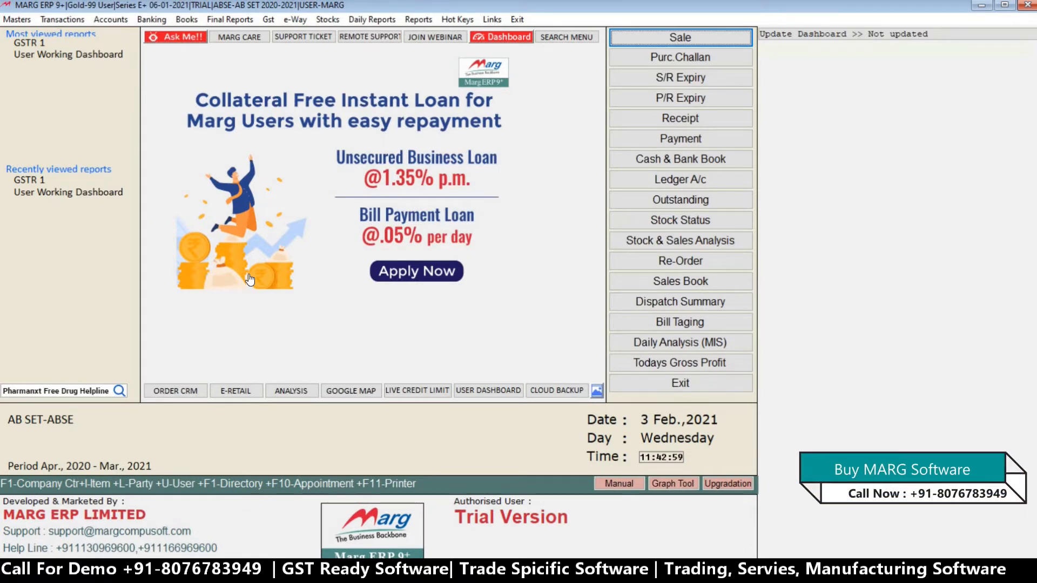
# Change the active user to ABC by entering the User-ID and the user password.
pyautogui.hotkey('ctrl', 'u')
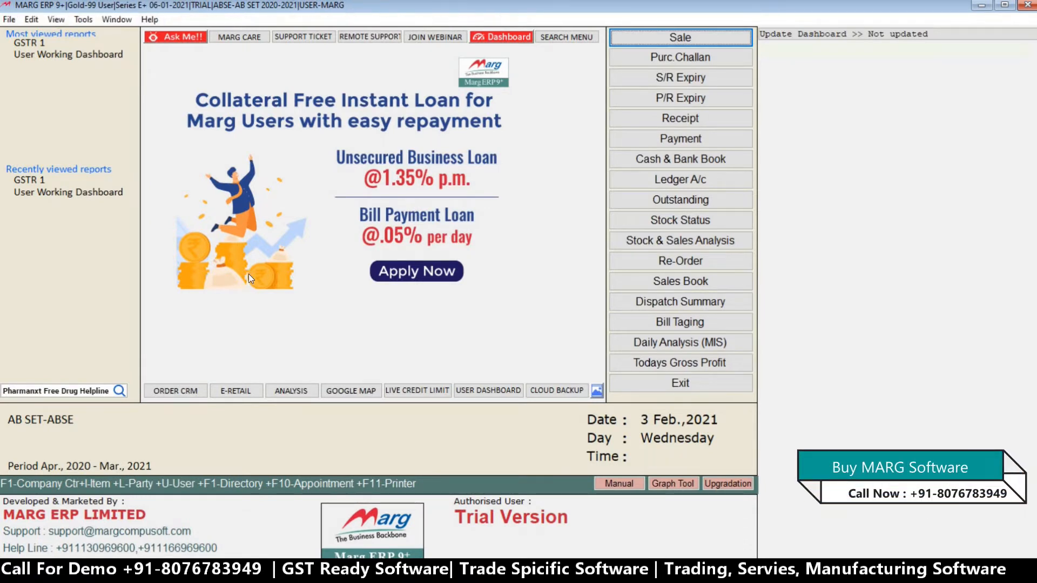
pyautogui.write('*')
pyautogui.press('Return')
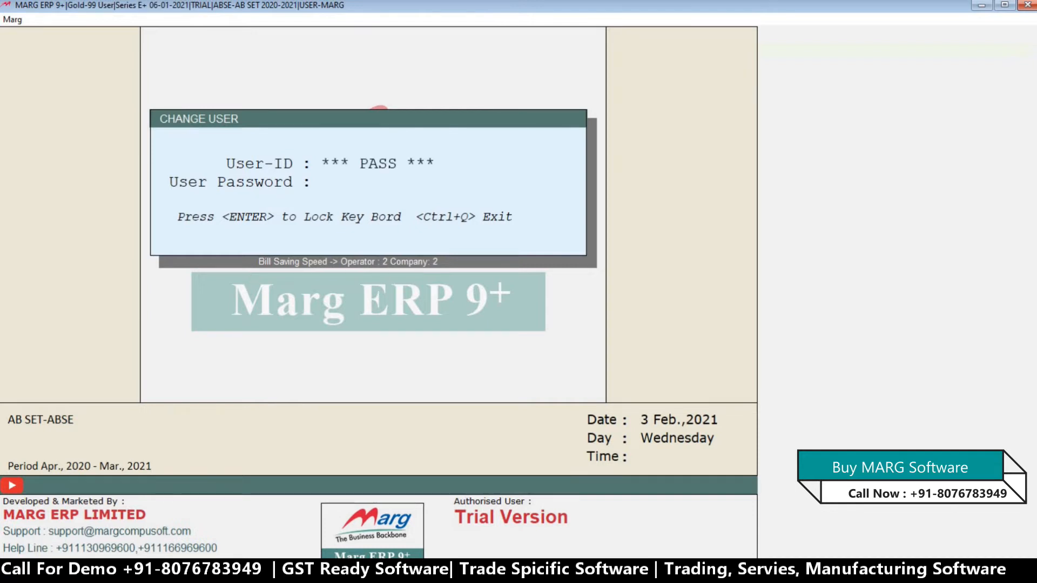
pyautogui.write('***')
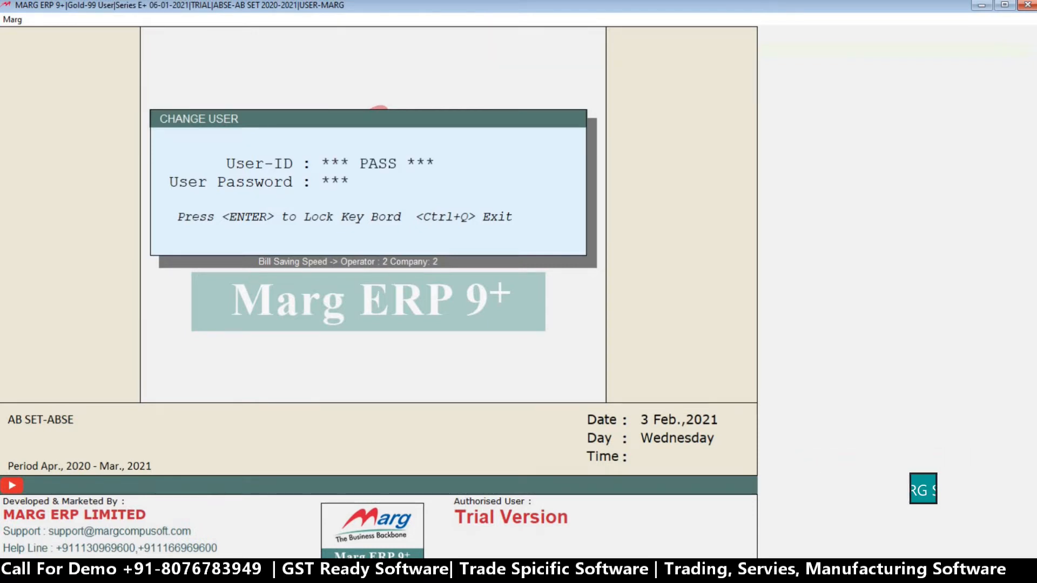
pyautogui.press('Return')
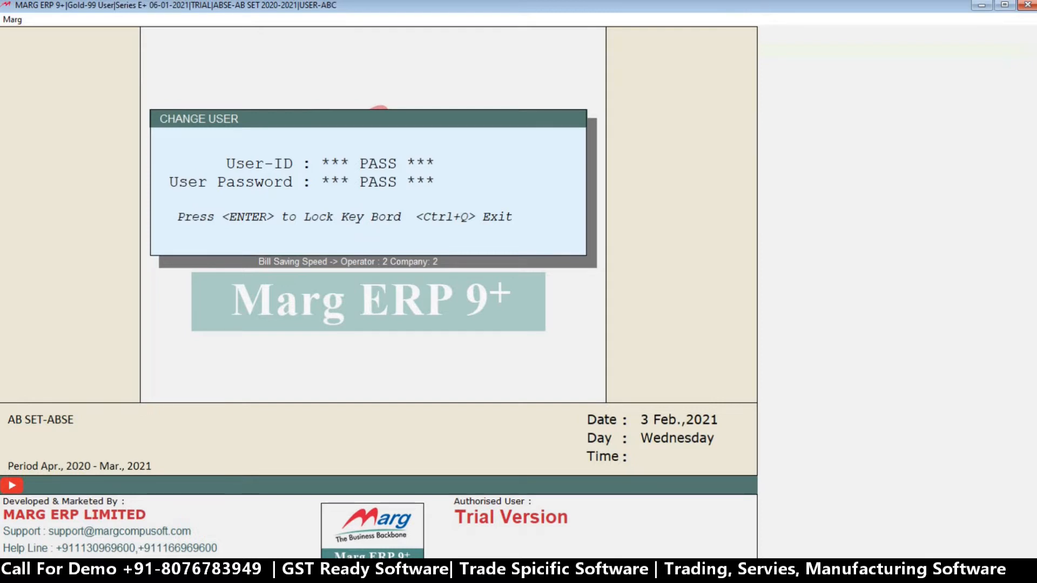
pyautogui.press('Return')
pyautogui.press('Return')
pyautogui.press('Return')
pyautogui.press('Return')
pyautogui.press('Return')
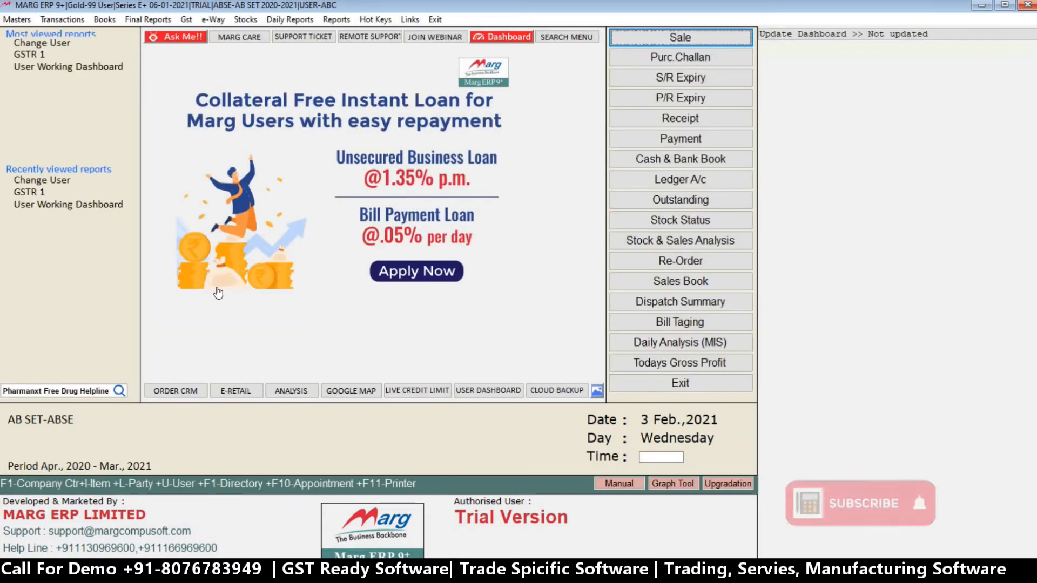
# Start a new sale bill and add ED AMUL from batch 435FDGFD with a quantity of 56.
pyautogui.click(698, 44)
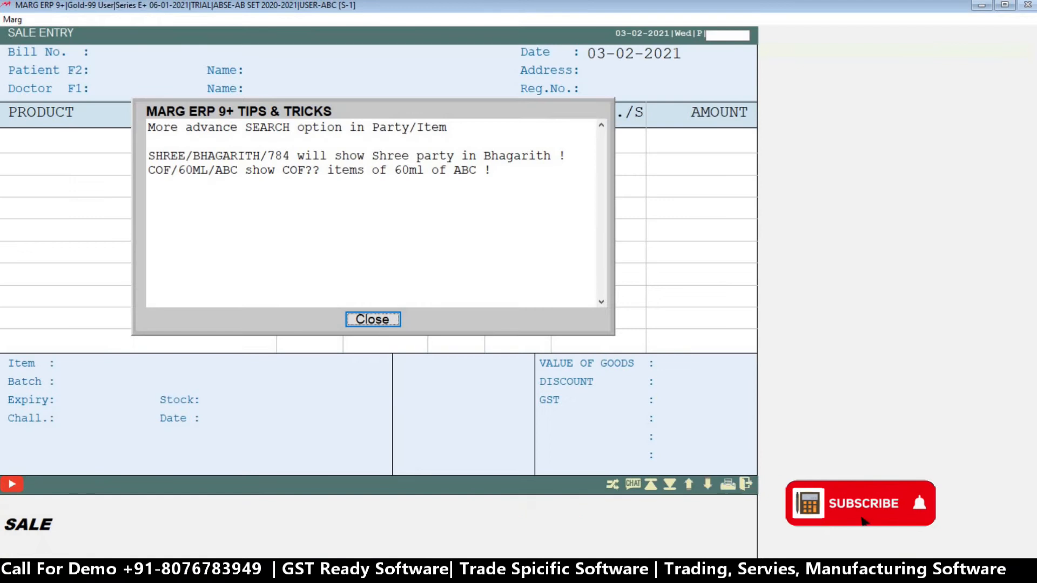
pyautogui.press('Return')
pyautogui.press('Return')
pyautogui.press('Return')
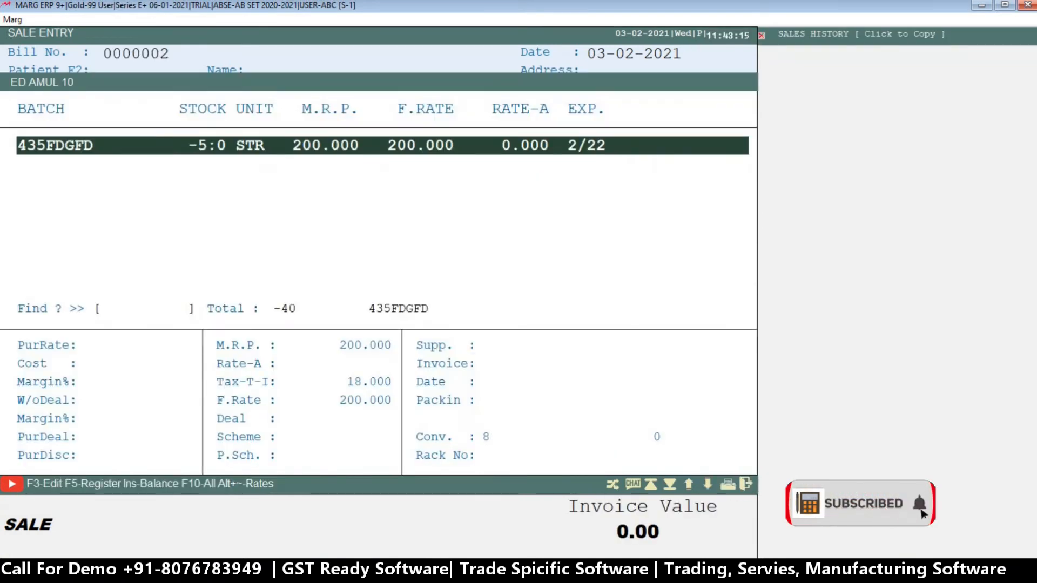
pyautogui.press('Return')
pyautogui.write('56')
# Save the sale bill with the patient and doctor details left blank, skip printing and close sale entry.
pyautogui.press('Return')
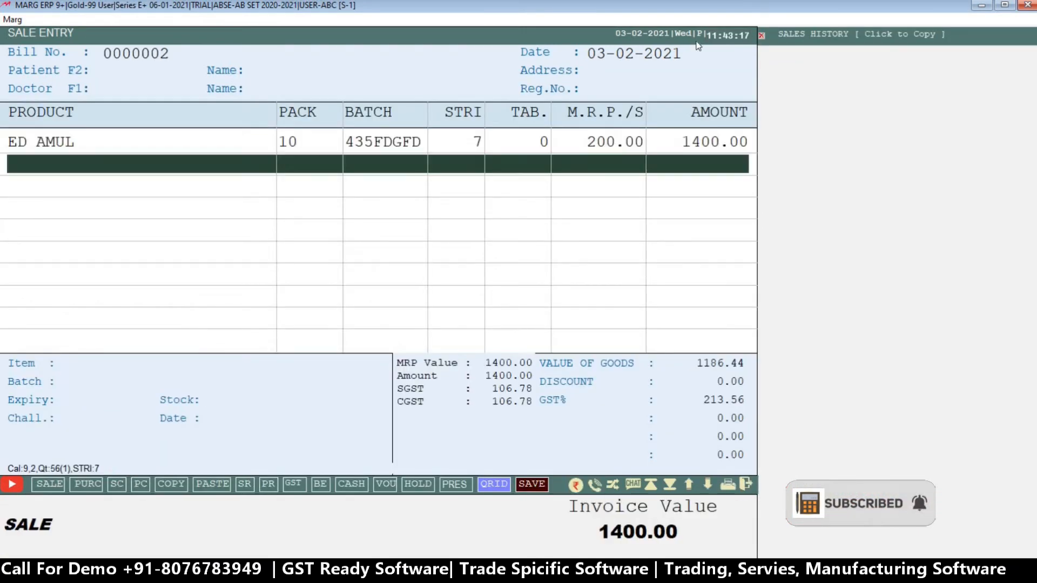
pyautogui.press('Tab')
pyautogui.press('Return')
pyautogui.press('Return')
pyautogui.press('Return')
pyautogui.press('Return')
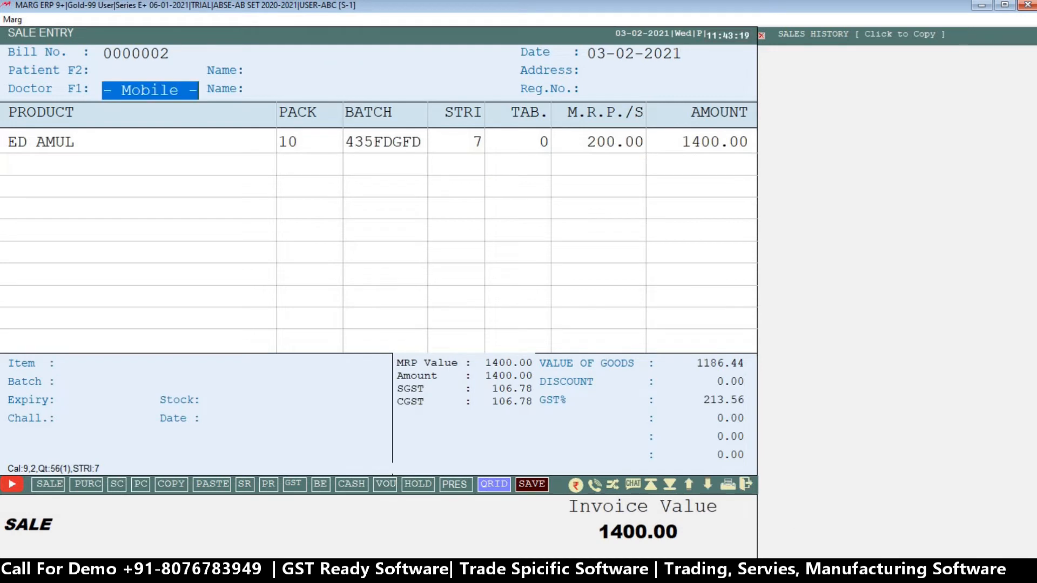
pyautogui.press('Return')
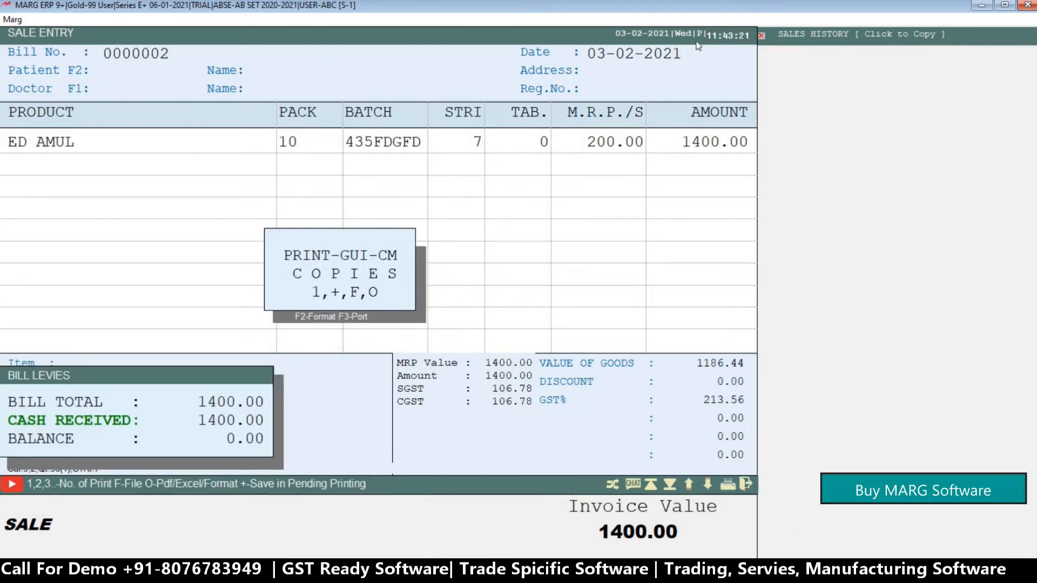
pyautogui.press('Escape')
pyautogui.press('Escape')
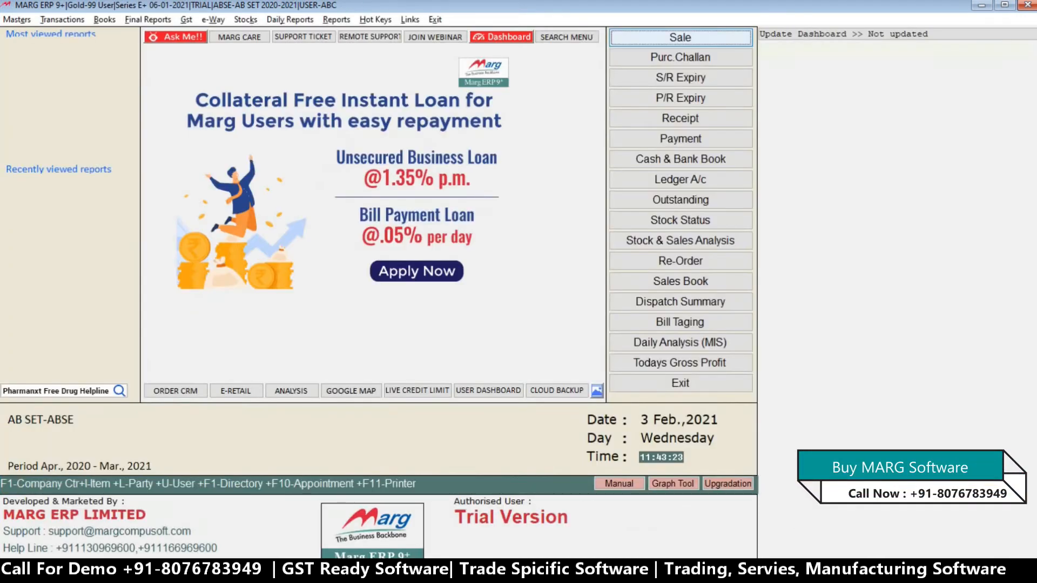
# List the sale bills available for modification and open bill 0000002.
pyautogui.hotkey('alt', 'm')
pyautogui.press('Return')
pyautogui.press('Return')
pyautogui.press('Down')
pyautogui.press('Return')
pyautogui.press('Return')
pyautogui.press('Return')
pyautogui.press('Return')
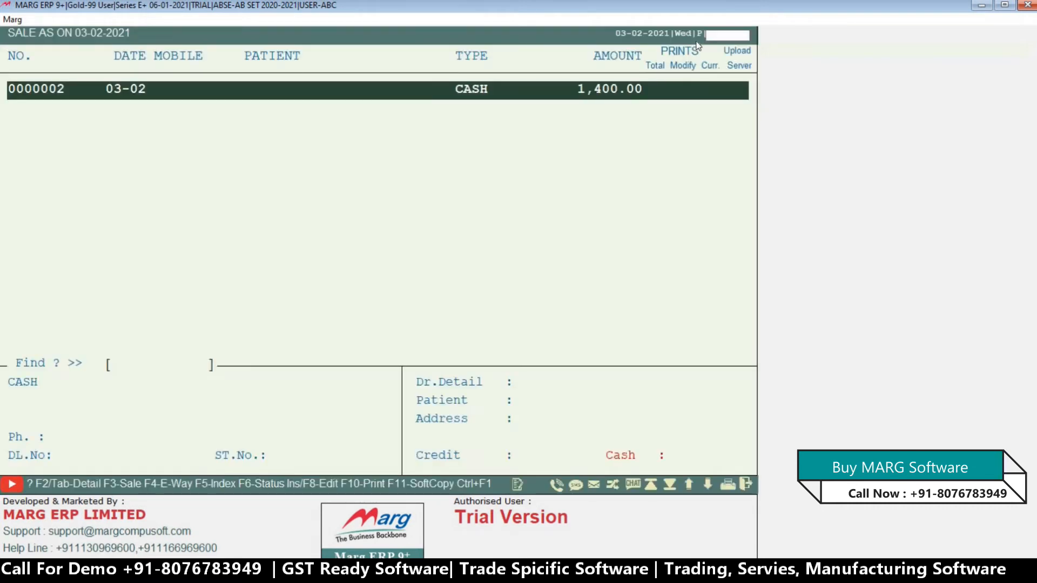
pyautogui.press('Return')
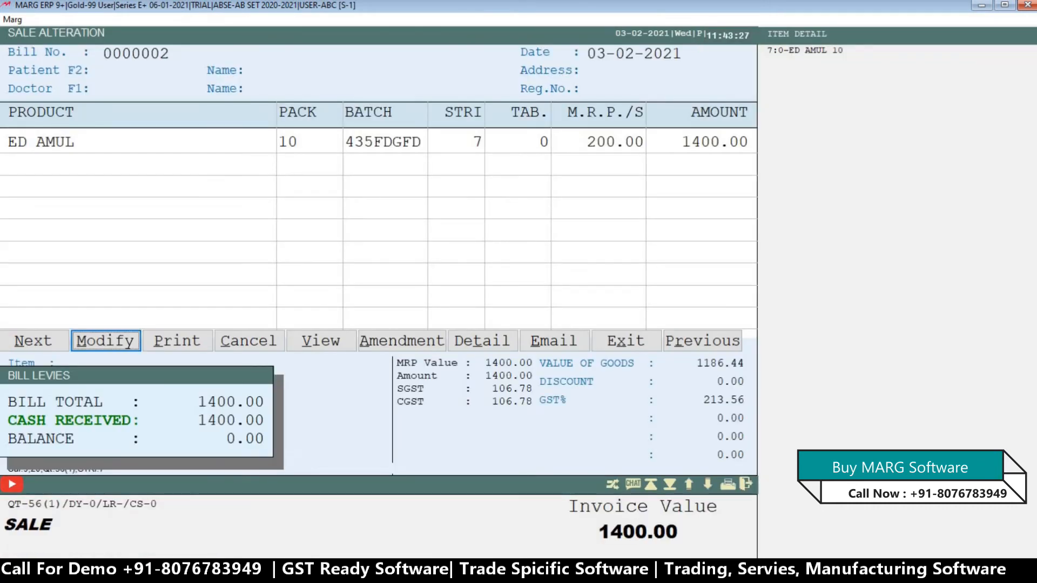
# Look through the actions offered for the bill, such as Modify, Print, Cancel, View and Amendment.
pyautogui.press('Right')
pyautogui.press('Right')
pyautogui.press('Right')
pyautogui.press('Right')
pyautogui.press('Right')
pyautogui.press('Right')
pyautogui.press('Right')
pyautogui.press('Left')
pyautogui.press('Left')
pyautogui.press('Left')
pyautogui.press('Left')
pyautogui.press('Left')
pyautogui.press('Left')
pyautogui.press('Left')
pyautogui.press('Left')
pyautogui.press('Left')
pyautogui.press('Right')
pyautogui.press('Right')
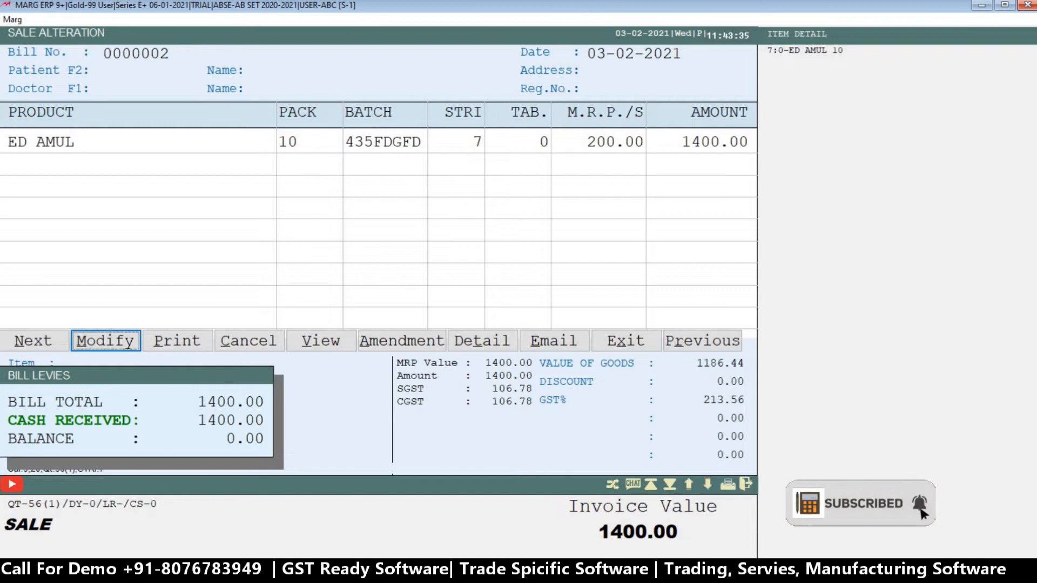
# Modify bill 0000002, keep its entries as they are and save the changes.
pyautogui.press('Return')
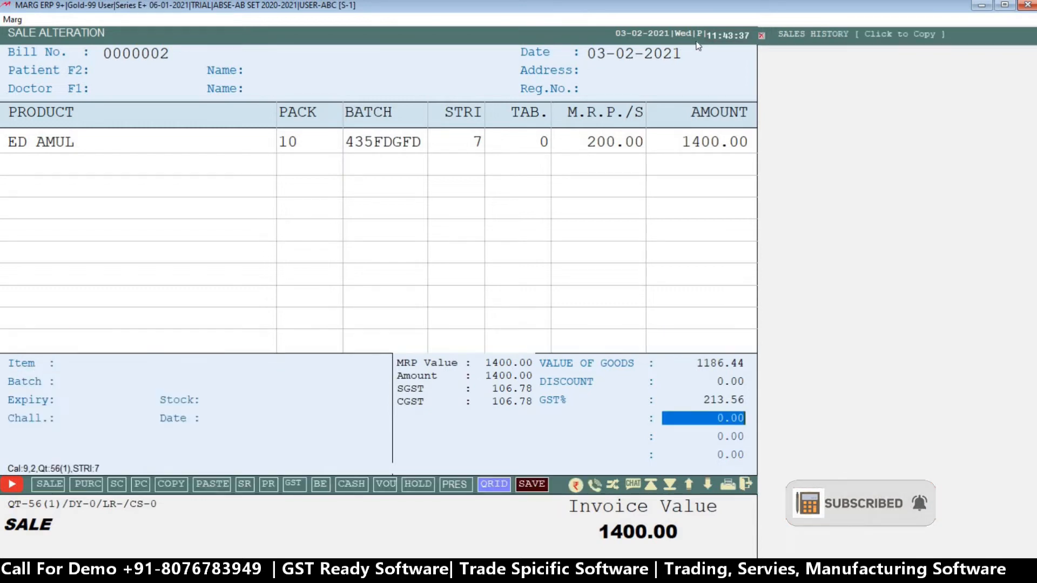
pyautogui.press('Return')
pyautogui.press('Return')
pyautogui.press('Return')
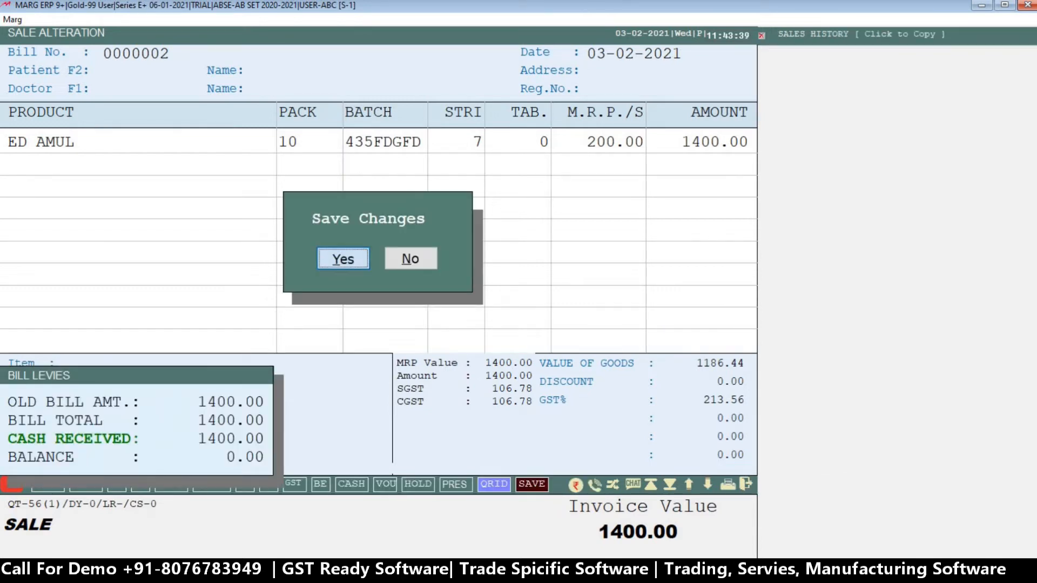
pyautogui.press('Return')
# Leave the bill and the sale list and return to the main screen.
pyautogui.press('Escape')
pyautogui.press('Return')
pyautogui.press('Right')
pyautogui.press('Return')
pyautogui.press('Return')
pyautogui.press('Right')
pyautogui.press('Return')
pyautogui.press('Right')
pyautogui.press('Left')
pyautogui.press('Return')
pyautogui.press('Escape')
pyautogui.press('Escape')
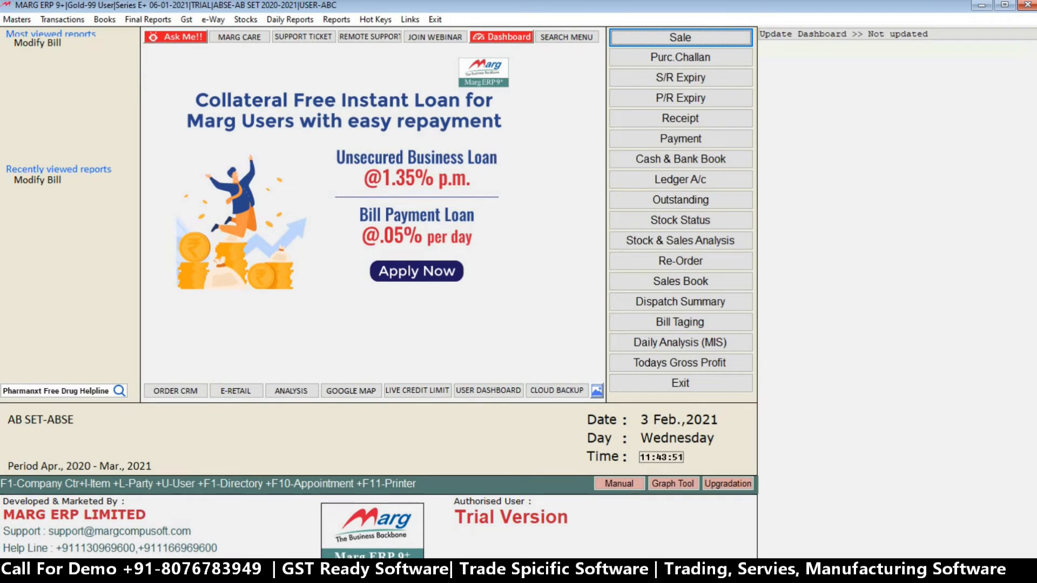
# Switch to the supervisor account MARG by entering its user ID and password and accepting the default screen saver settings.
pyautogui.hotkey('ctrl', 'u')
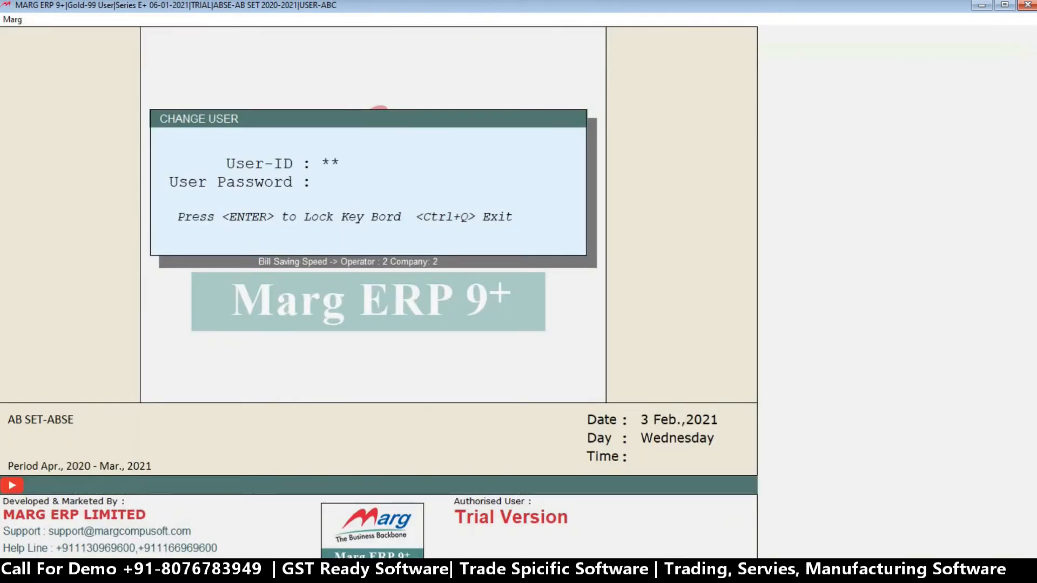
pyautogui.press('Return')
pyautogui.press('Return')
pyautogui.press('Return')
pyautogui.press('Return')
pyautogui.press('Return')
pyautogui.press('Return')
pyautogui.press('Return')
pyautogui.press('Return')
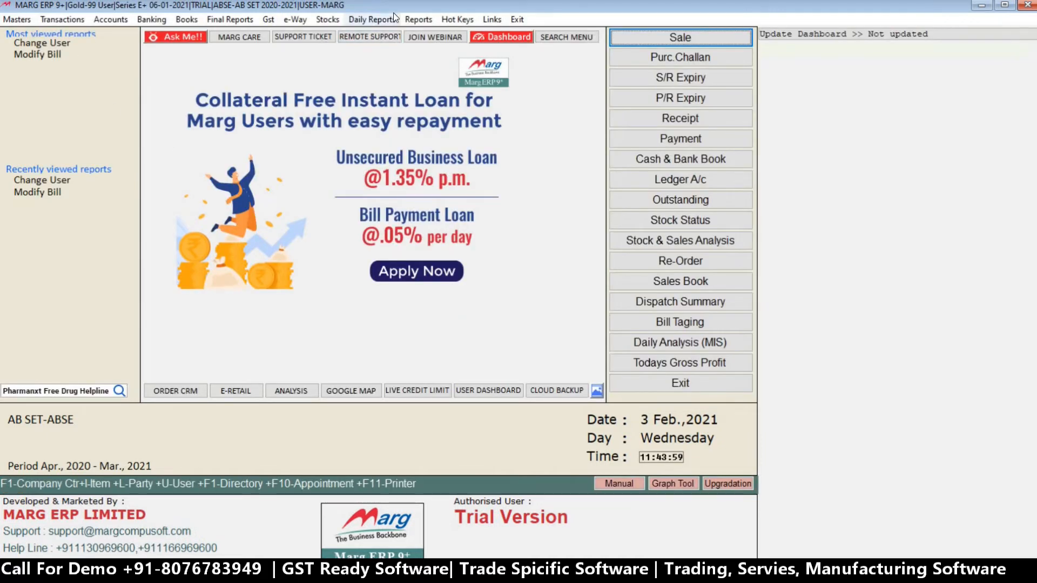
# Open the operators' password and authority list and select user ABC.
pyautogui.click(415, 21)
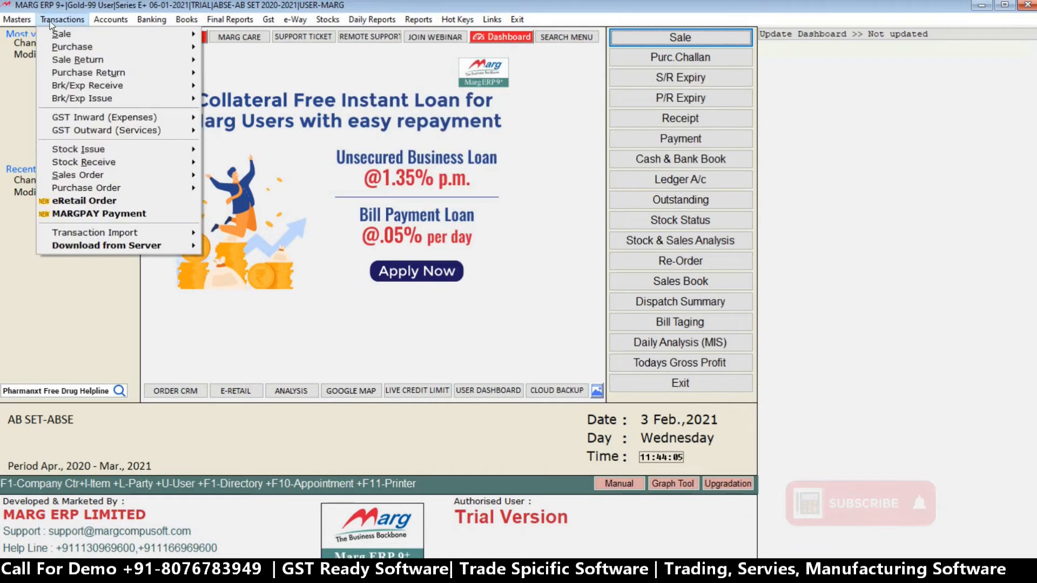
pyautogui.moveTo(18, 20)
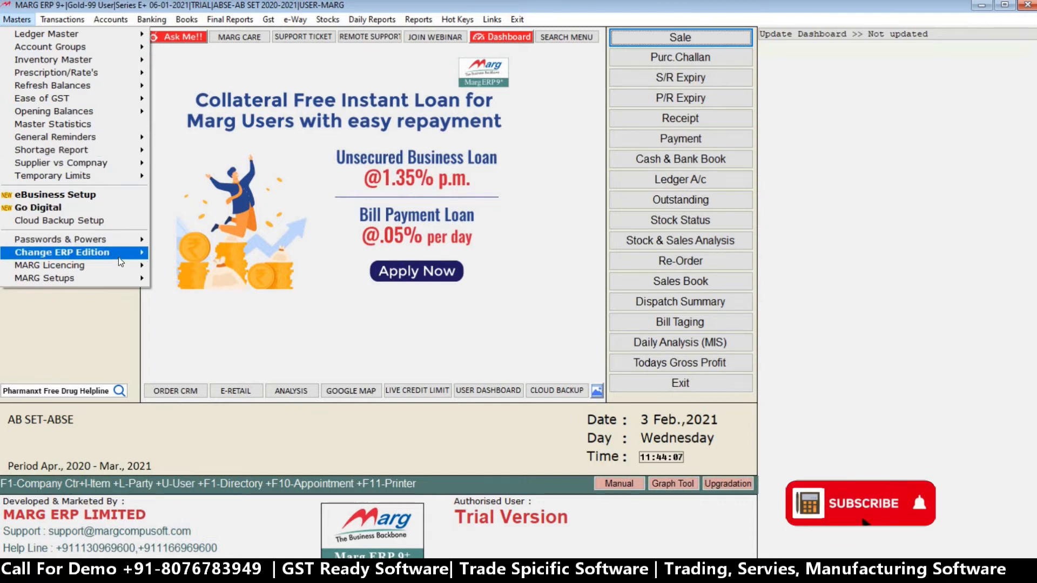
pyautogui.moveTo(111, 241)
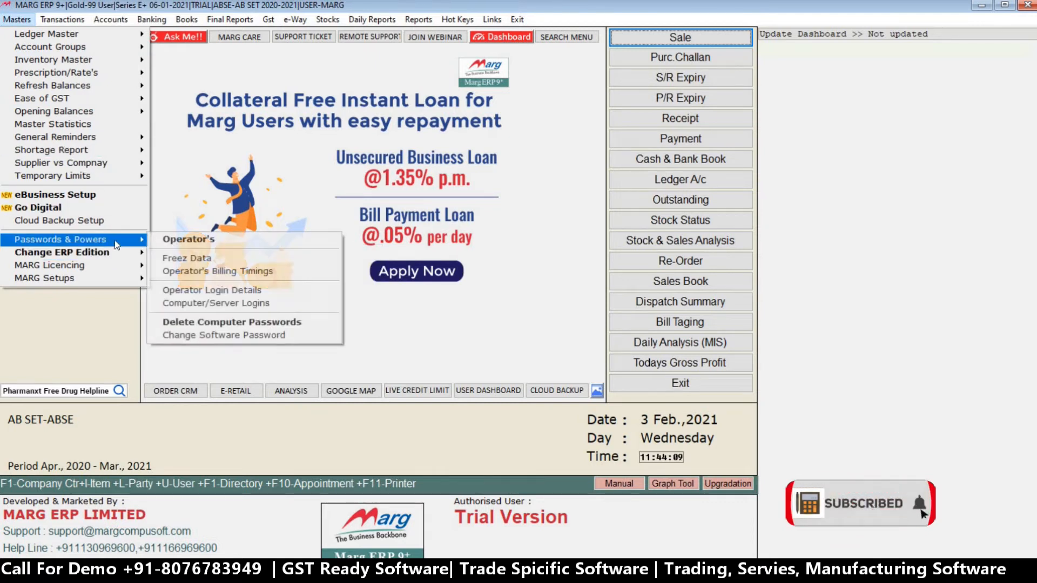
pyautogui.click(208, 242)
pyautogui.press('Down')
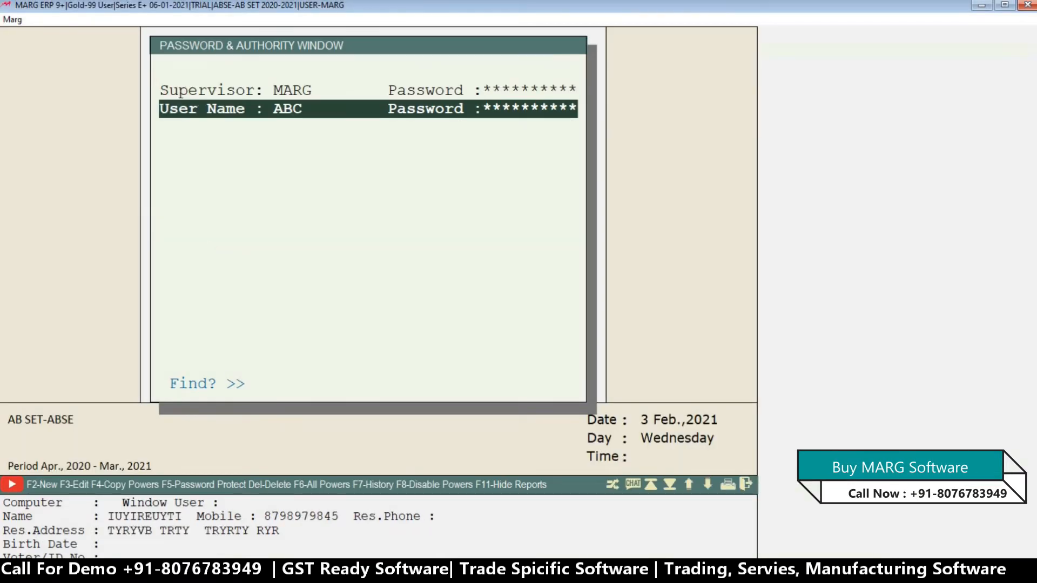
# Open ABC's powers and search all of them for MODIFY, matching anywhere.
pyautogui.press('Return')
pyautogui.press('Return')
pyautogui.write('MODIFY')
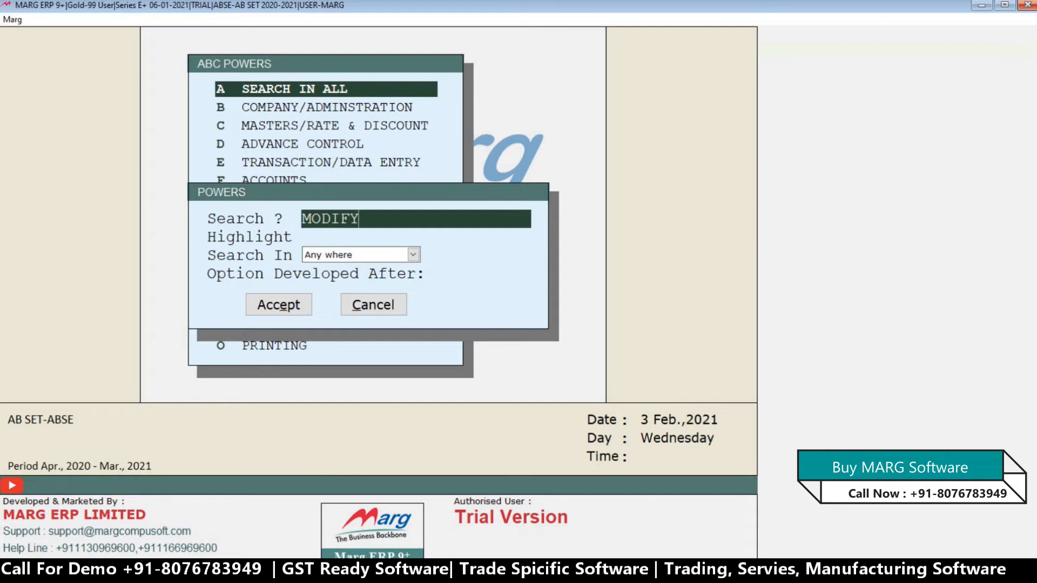
pyautogui.press('Return')
pyautogui.press('Return')
pyautogui.press('Return')
pyautogui.press('Return')
pyautogui.press('Return')
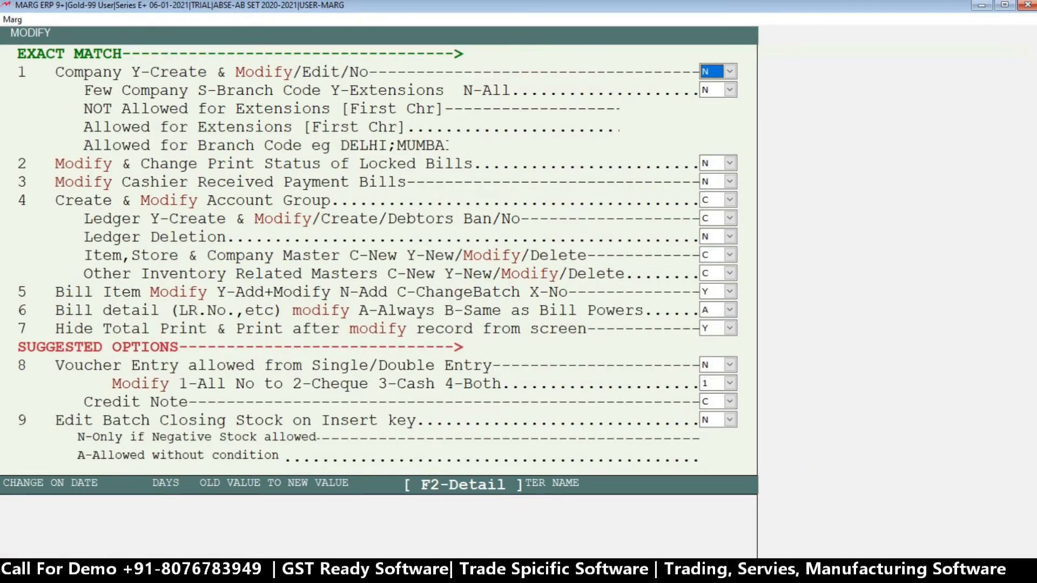
# Keep the company, locked bill, account group and ledger powers, and set the Item, Store & Company Master power to N.
pyautogui.press('Return')
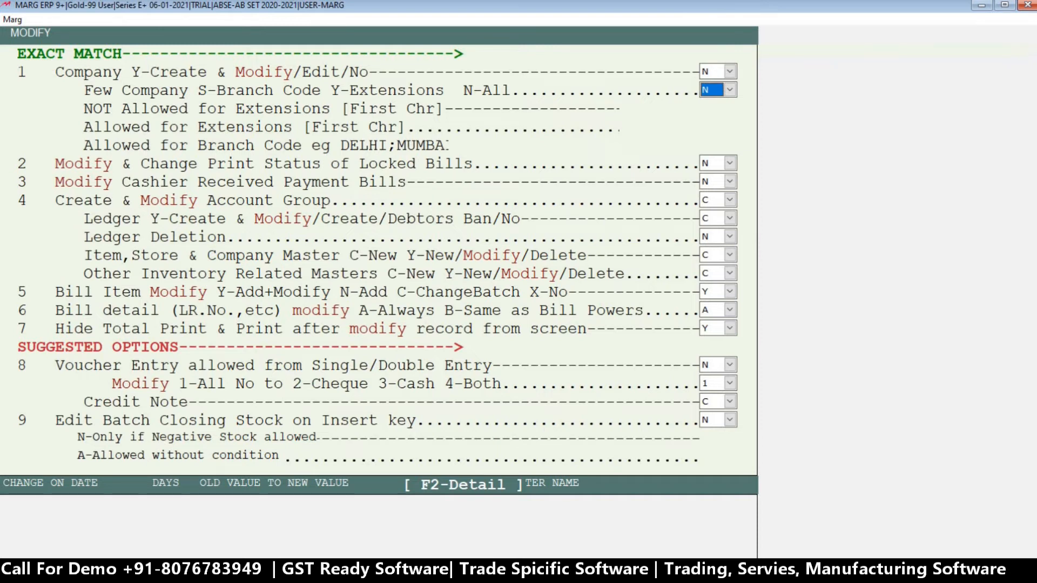
pyautogui.press('Return')
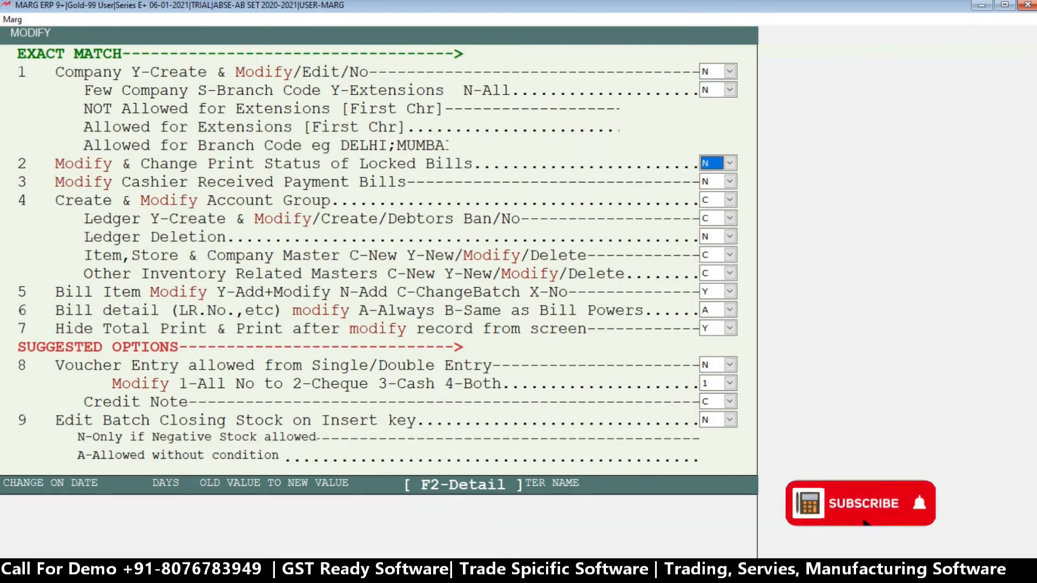
pyautogui.press('Return')
pyautogui.press('Return')
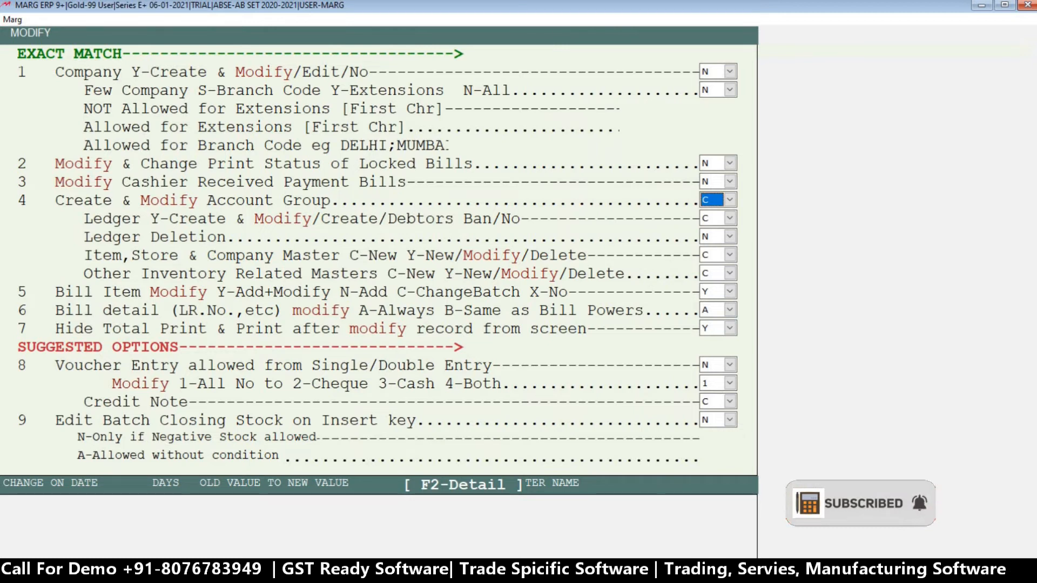
pyautogui.press('Return')
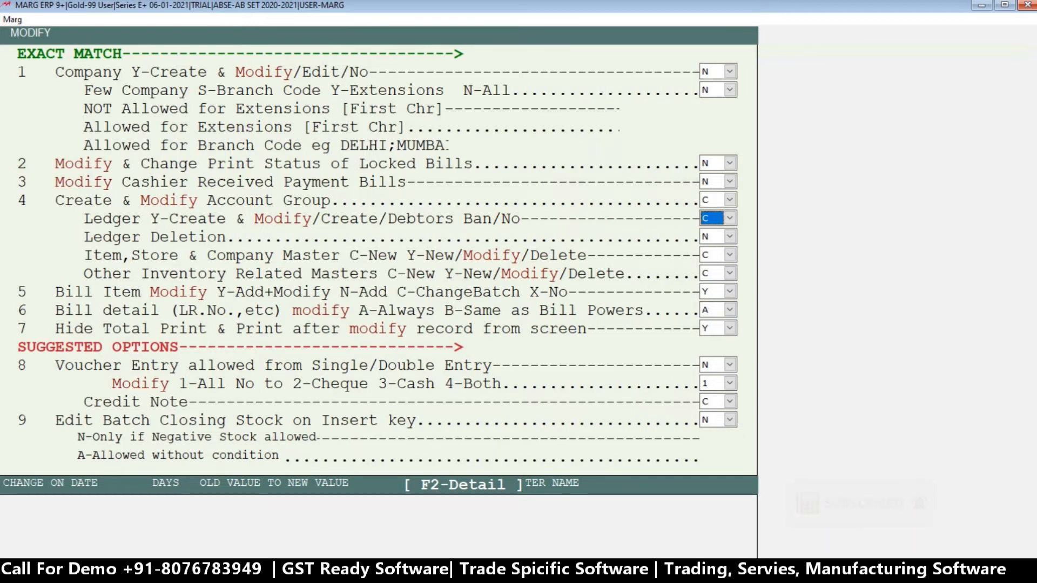
pyautogui.press('Return')
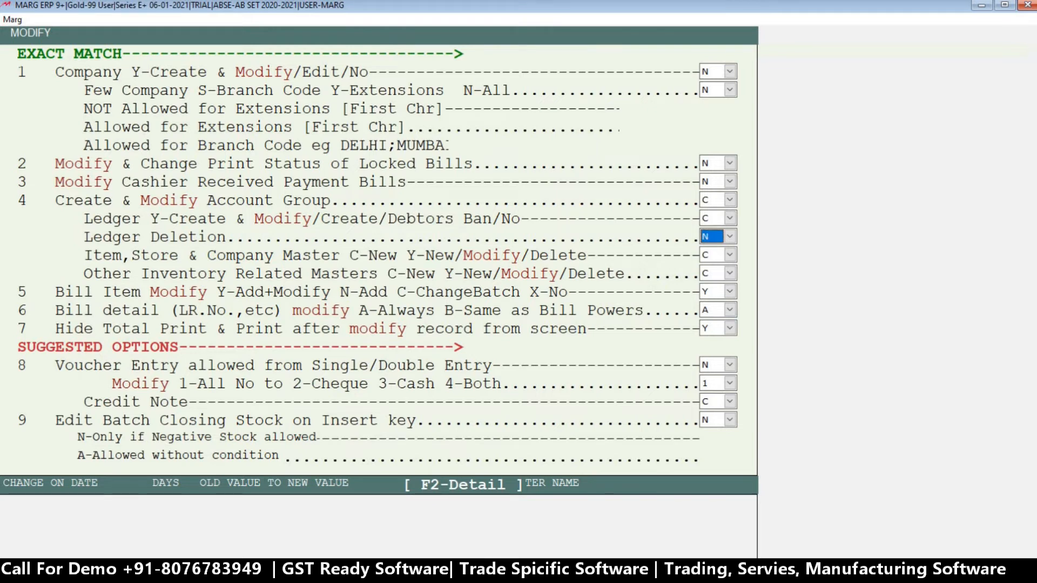
pyautogui.press('Return')
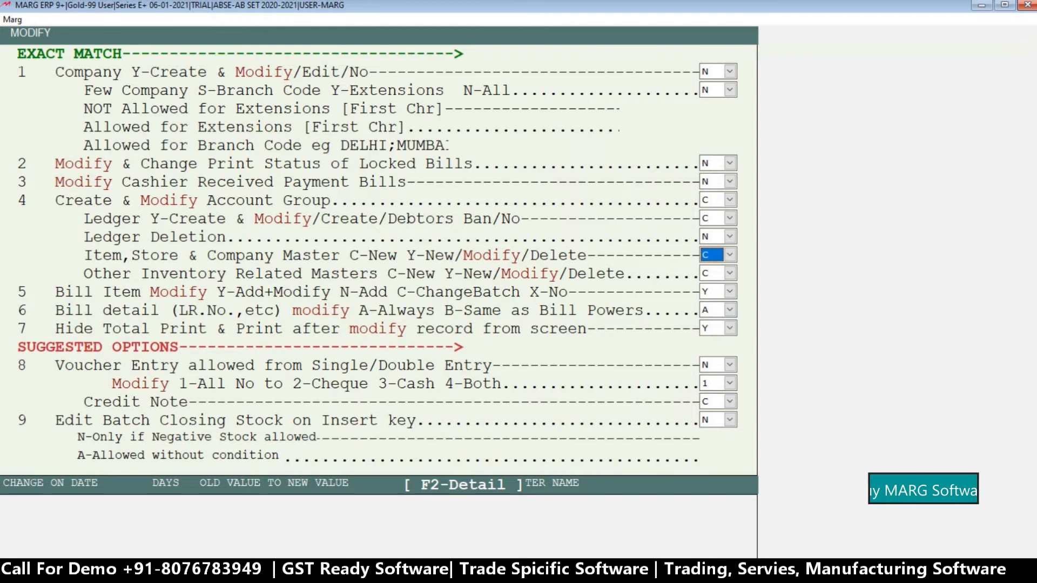
pyautogui.hotkey('alt', 'Down')
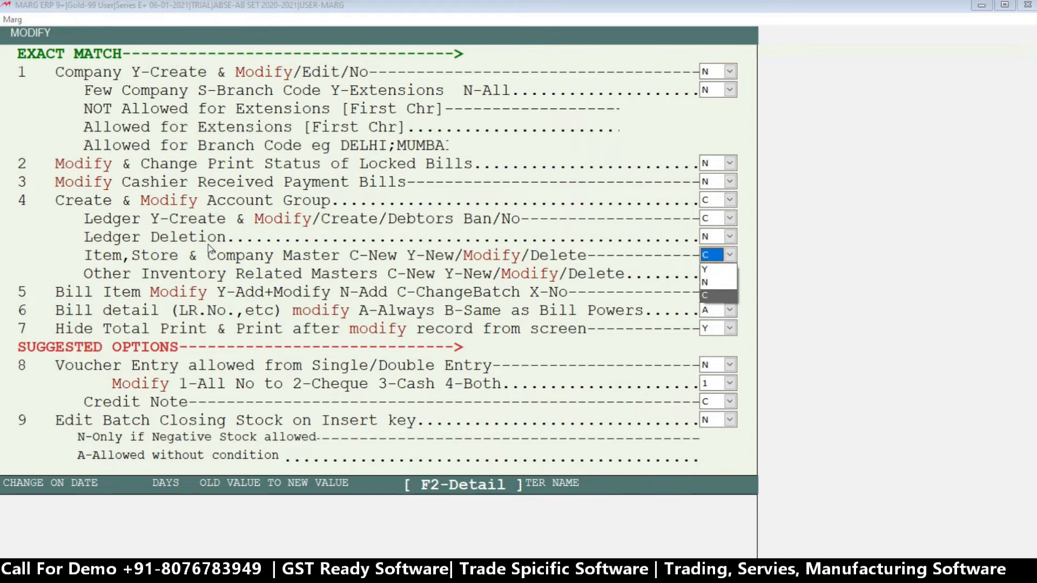
pyautogui.press('Up')
pyautogui.press('Return')
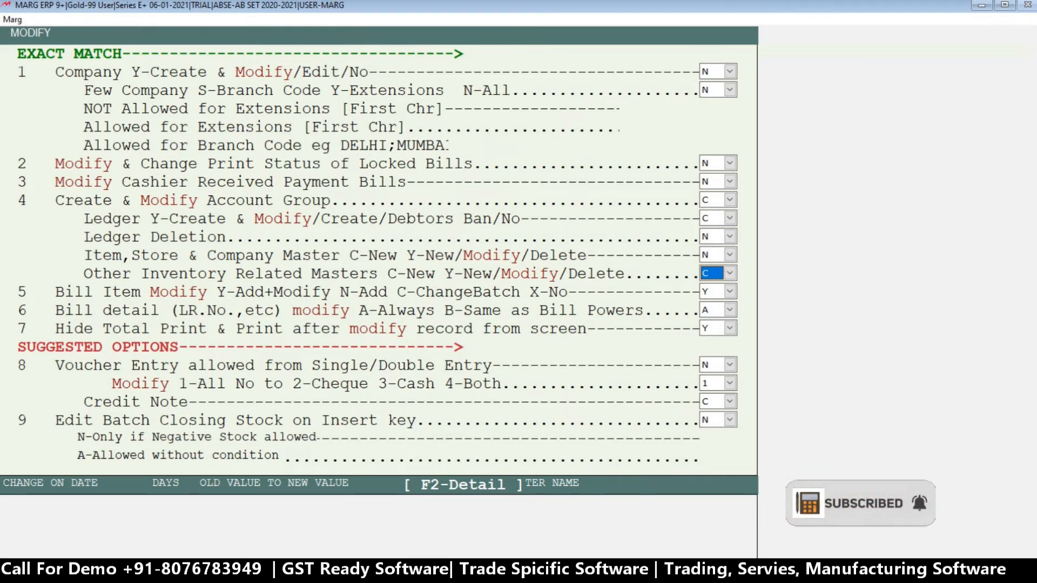
# Set the Other Inventory Related Masters power to N.
pyautogui.press('space')
pyautogui.press('Up')
pyautogui.press('Up')
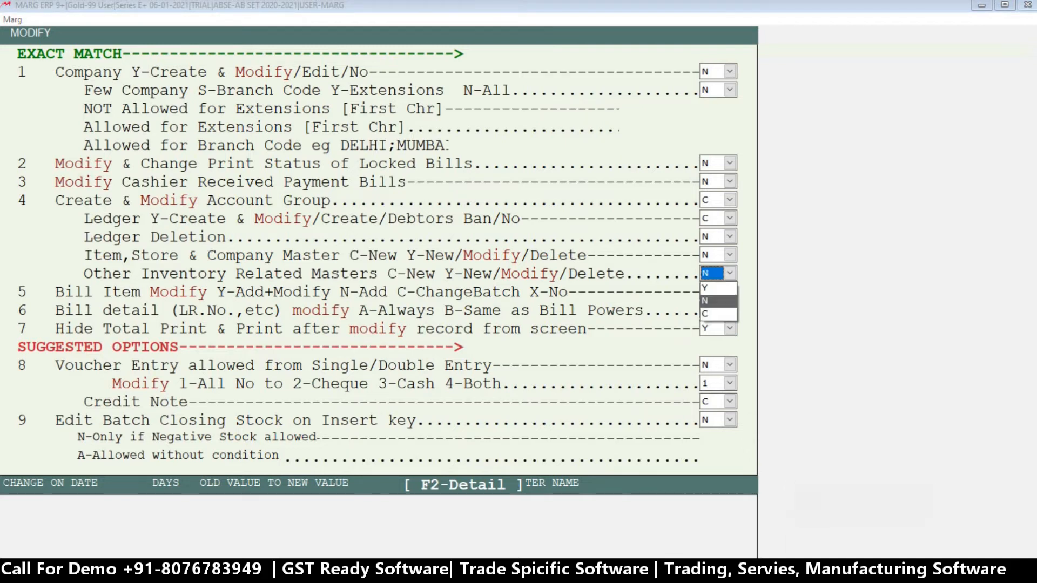
pyautogui.press('Down')
pyautogui.press('Return')
pyautogui.press('Return')
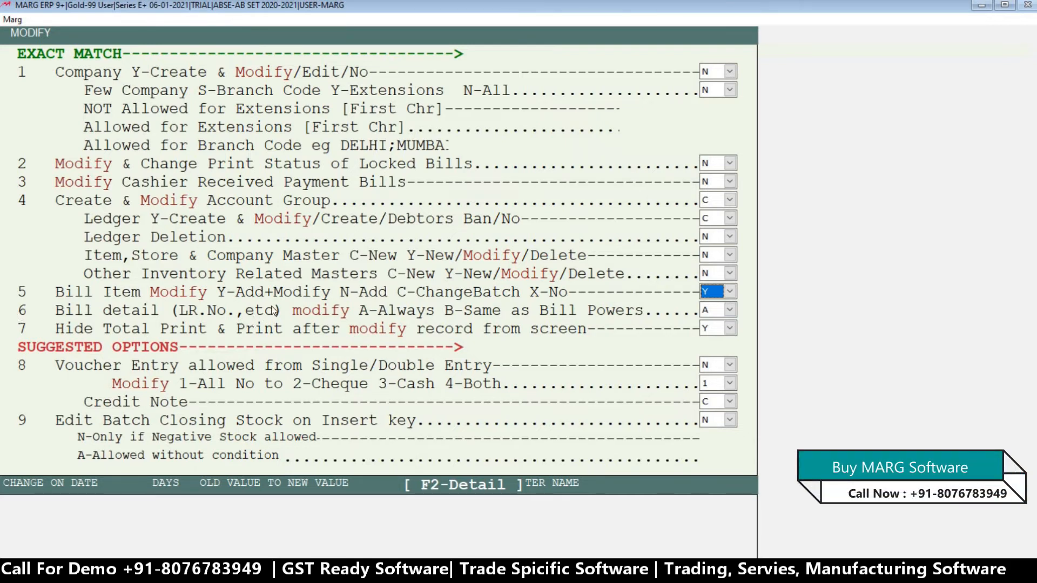
# Set the Bill Item Modify power to N and keep the Bill detail modify power at A.
pyautogui.press('space')
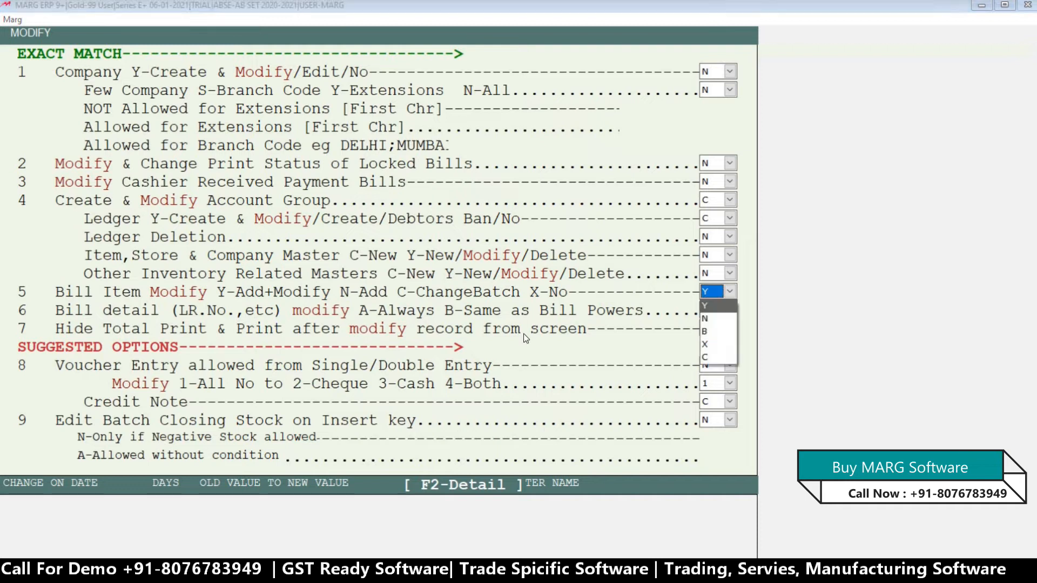
pyautogui.press('Down')
pyautogui.press('Return')
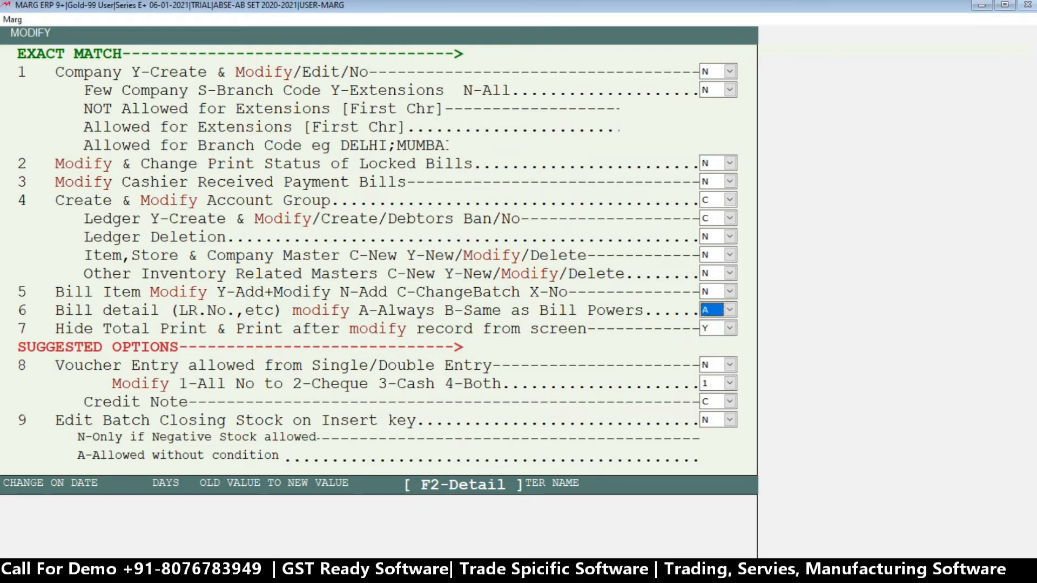
pyautogui.press('space')
pyautogui.press('Down')
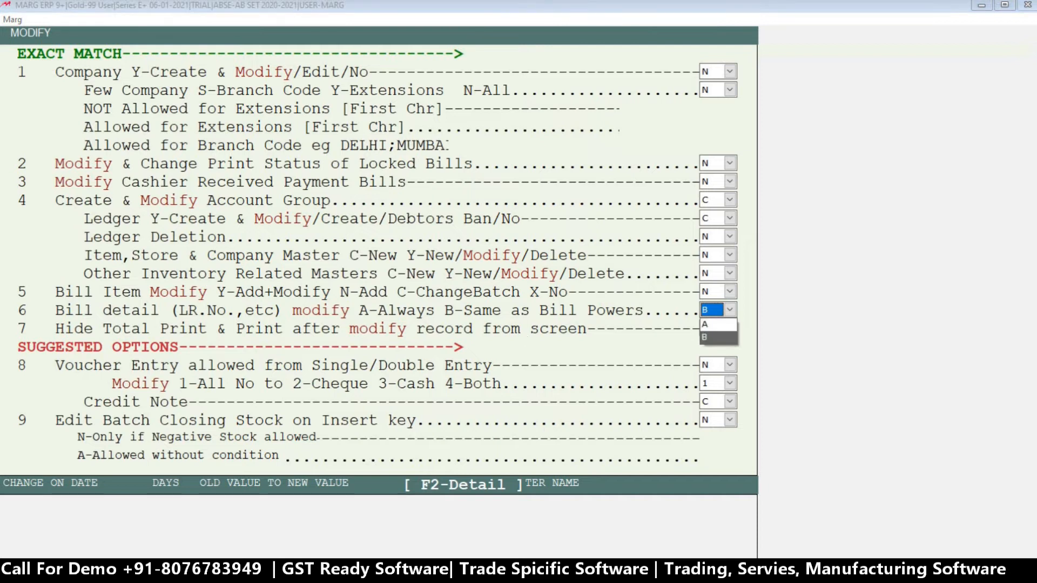
pyautogui.press('Up')
pyautogui.press('Return')
pyautogui.press('Return')
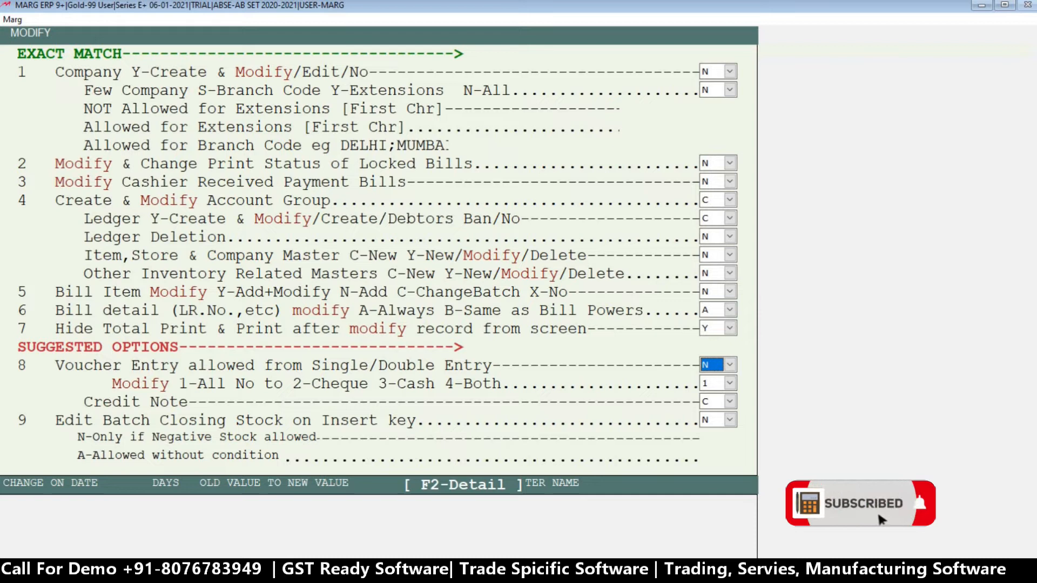
# Set ABC's Current Year DATA Entry power to 3 Entry Only, keeping the voucher, credit note and batch stock powers.
pyautogui.press('Return')
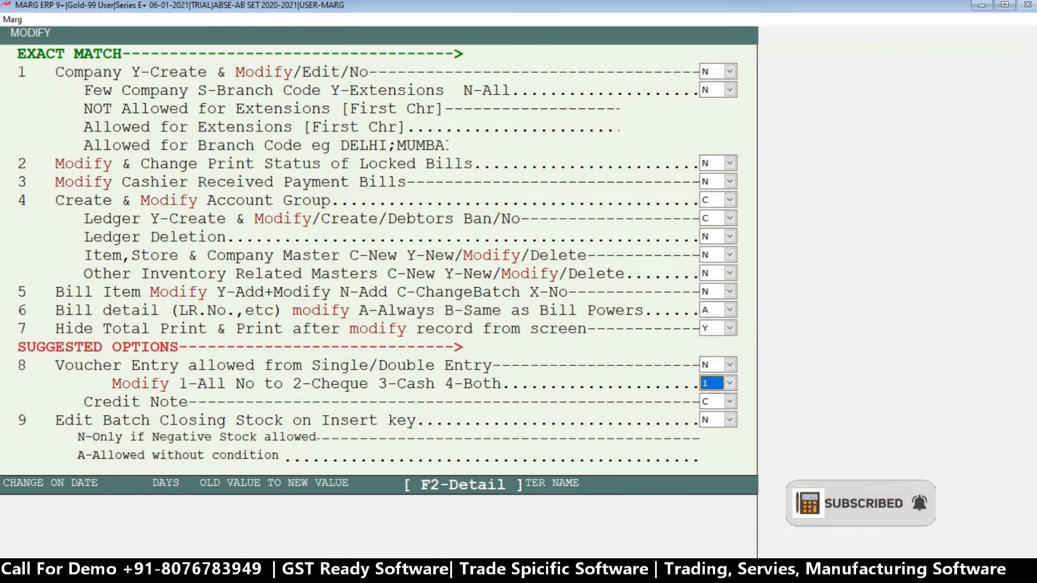
pyautogui.press('Return')
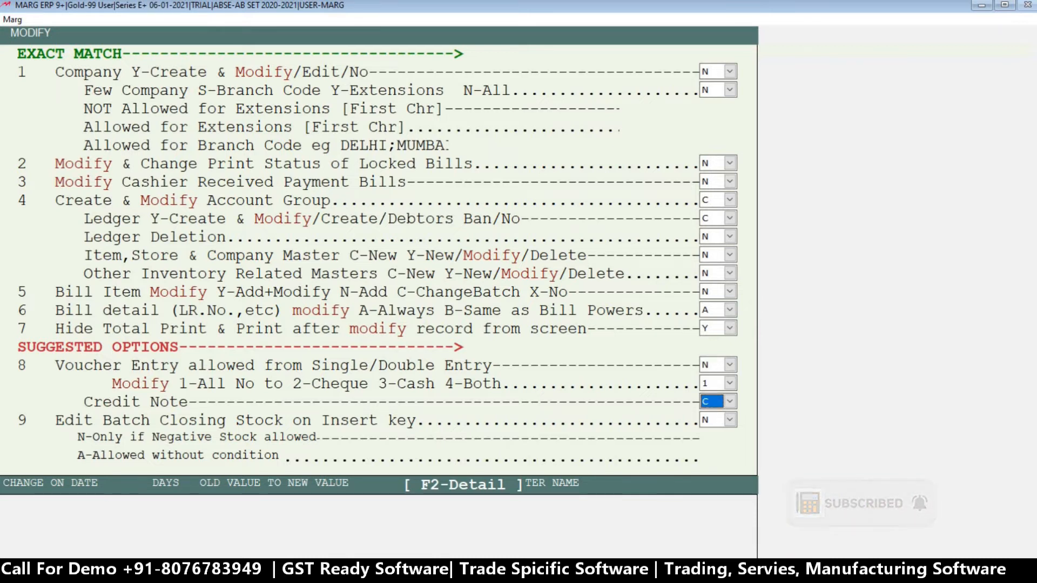
pyautogui.press('Return')
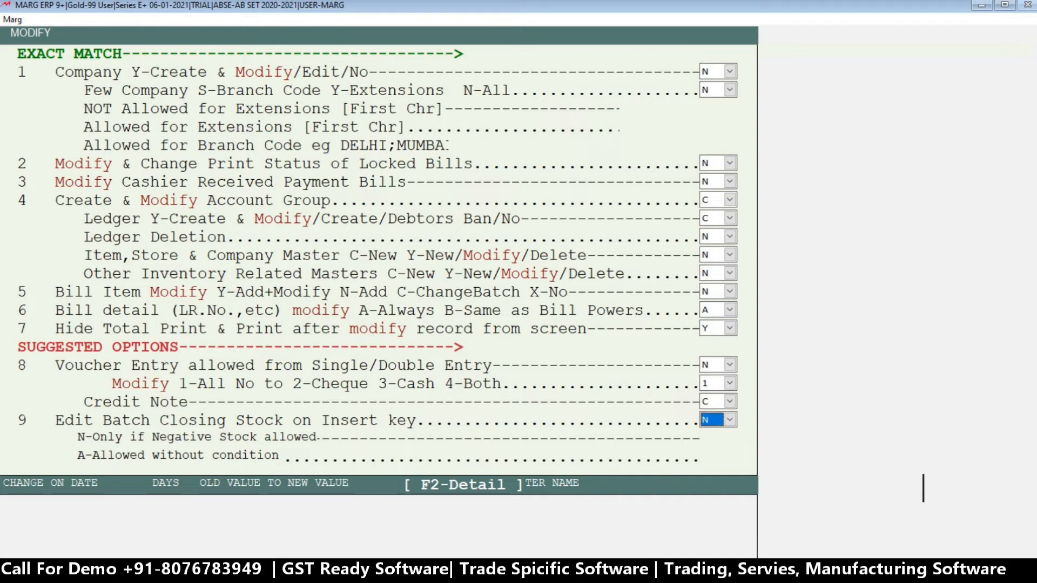
pyautogui.press('Return')
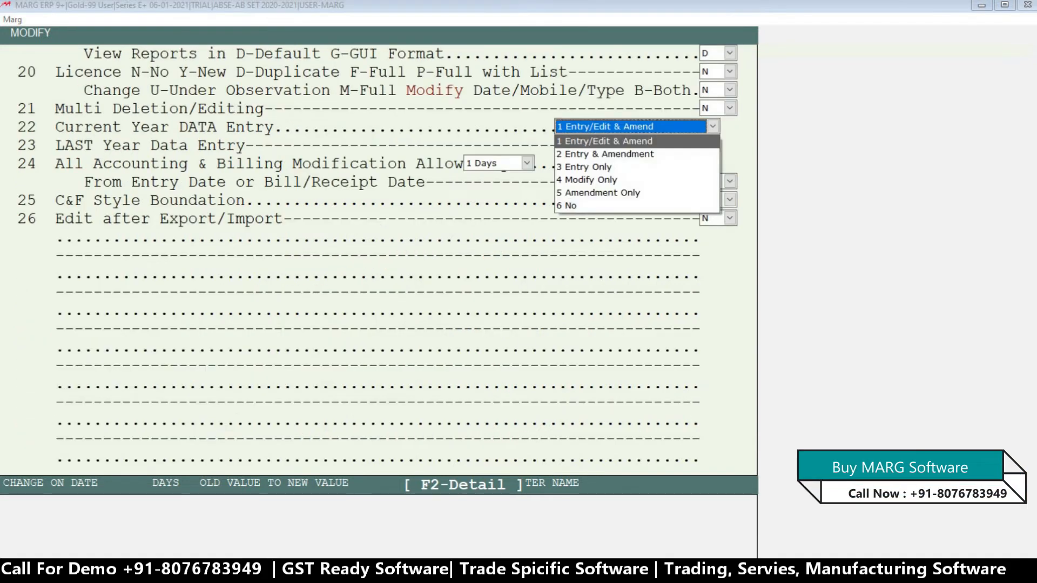
pyautogui.press('Down')
pyautogui.press('Down')
pyautogui.press('Down')
pyautogui.press('Down')
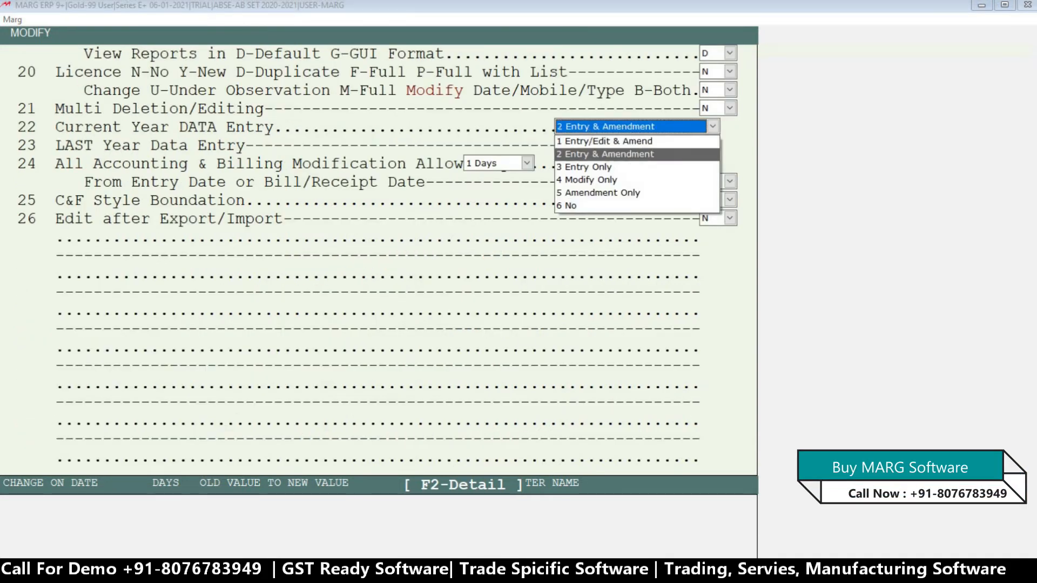
pyautogui.press('Up')
pyautogui.press('Up')
pyautogui.press('Up')
pyautogui.press('Up')
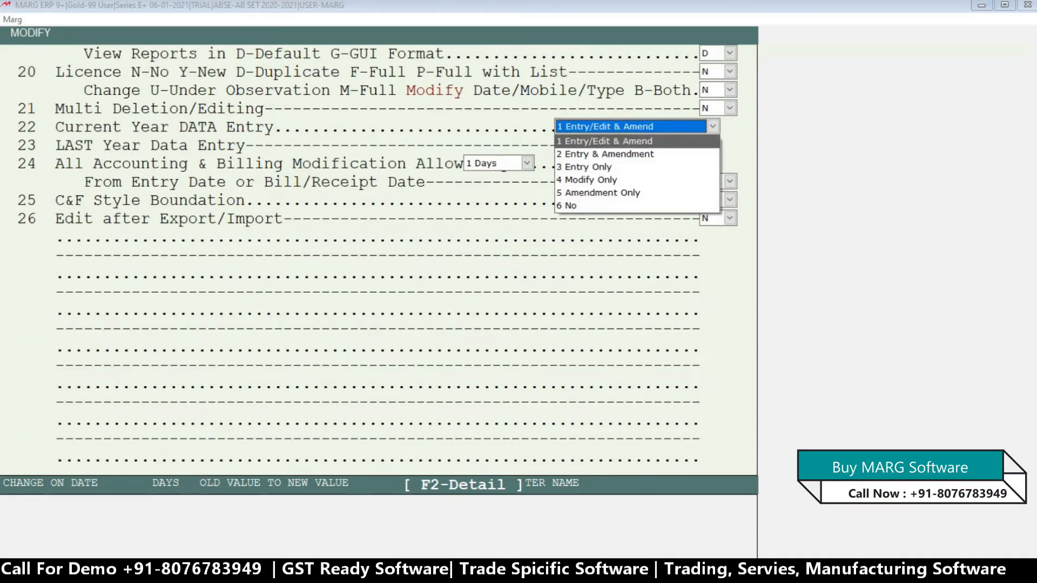
pyautogui.press('Down')
pyautogui.press('Down')
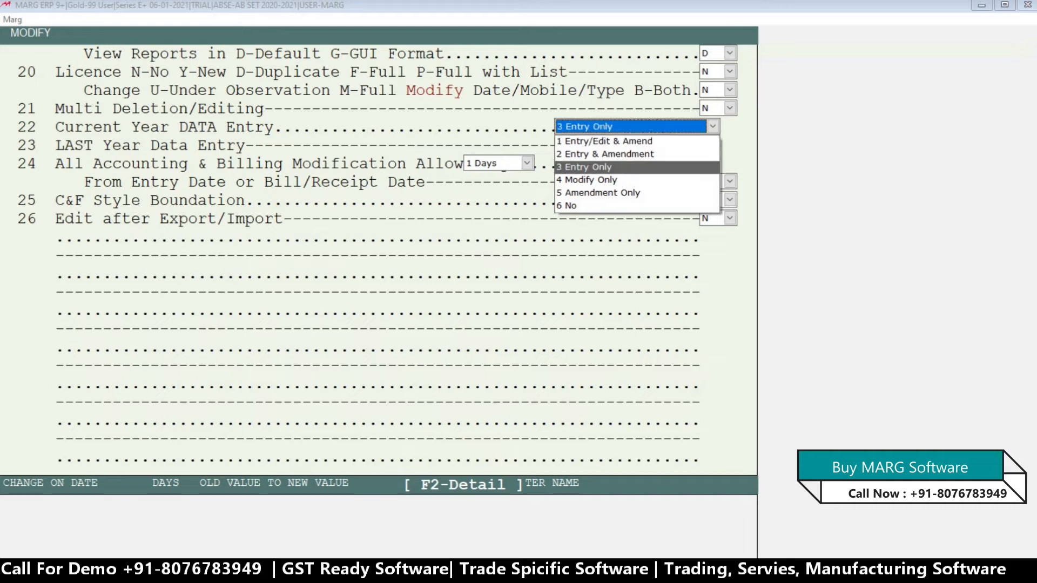
pyautogui.press('Return')
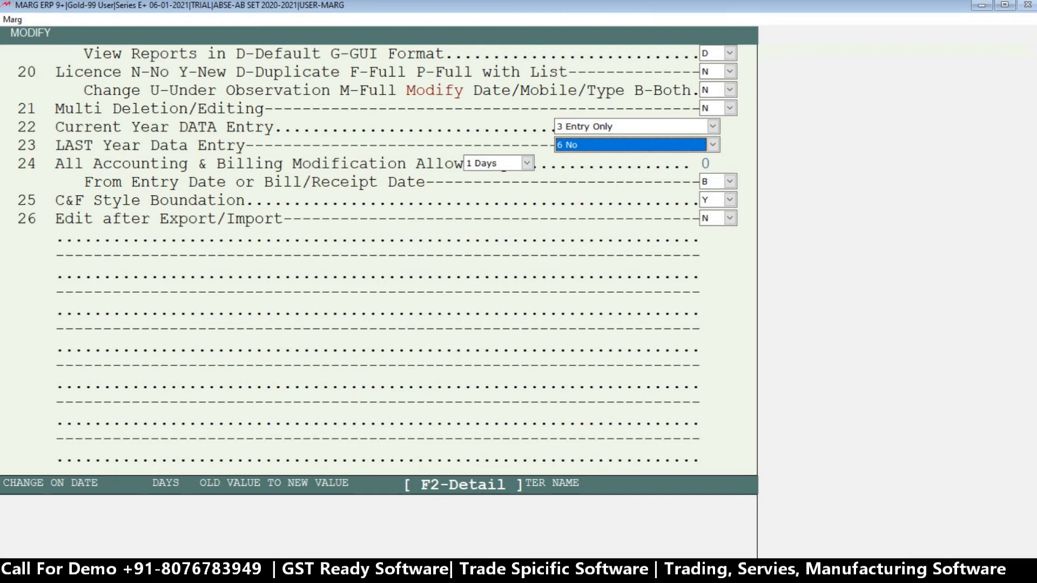
# Save the changed powers for ABC and return to the main screen.
pyautogui.press('Return')
pyautogui.press('Escape')
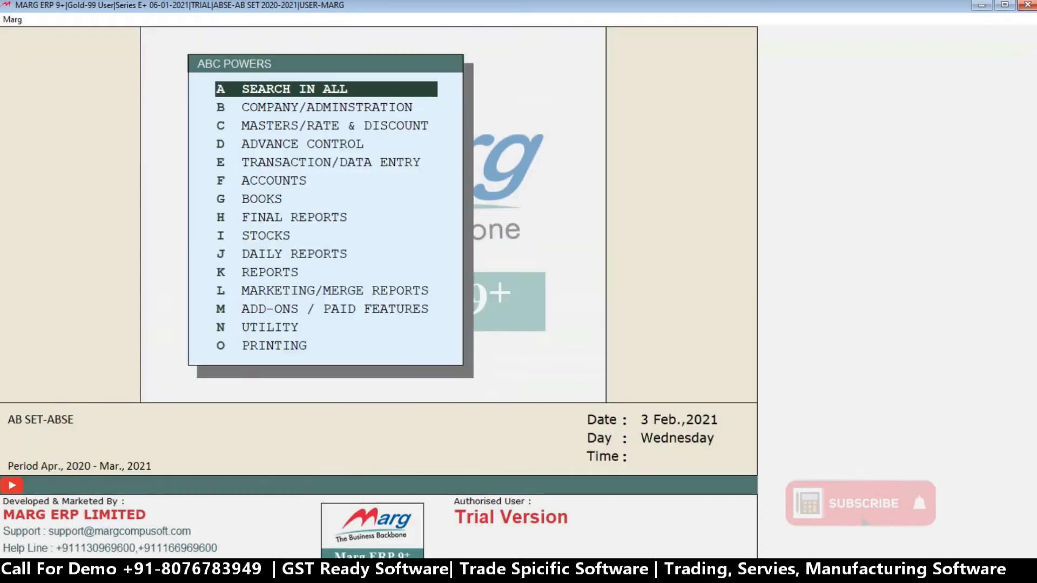
pyautogui.press('Escape')
pyautogui.press('Return')
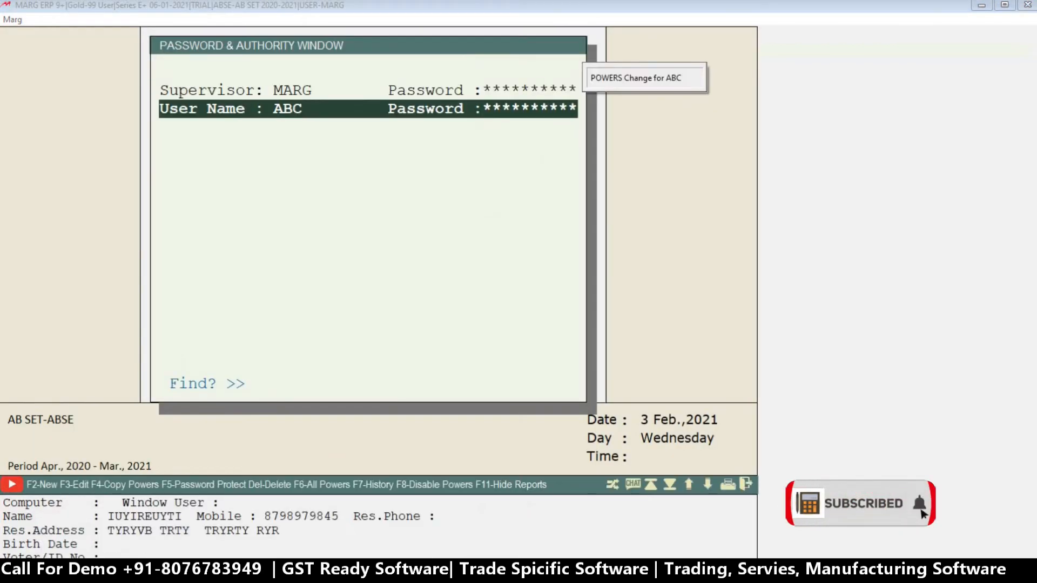
pyautogui.press('Escape')
pyautogui.press('Return')
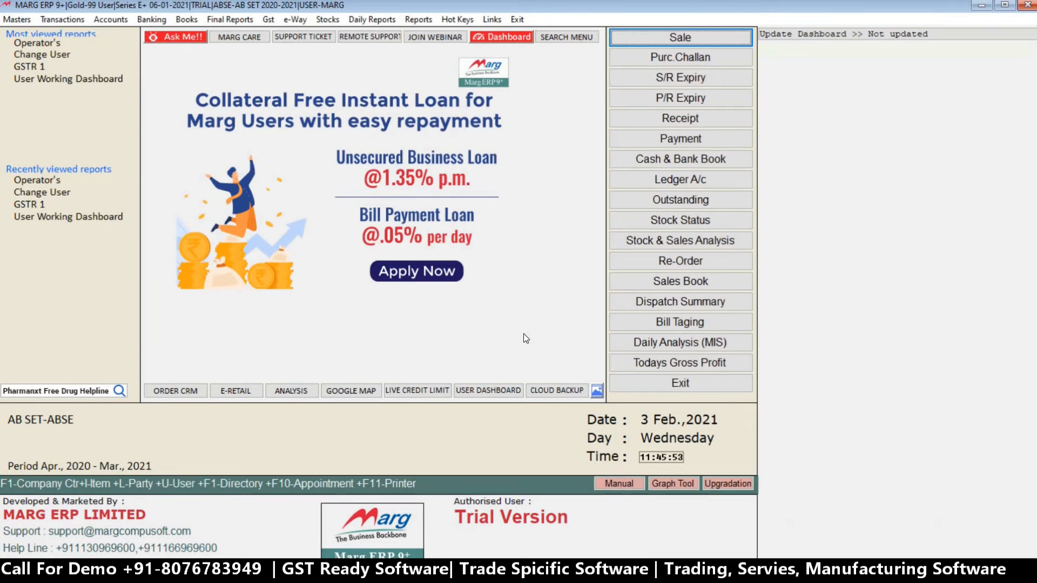
# Switch to operator ABC by entering its user ID and password and accepting the default screen saver settings.
pyautogui.hotkey('ctrl', 'u')
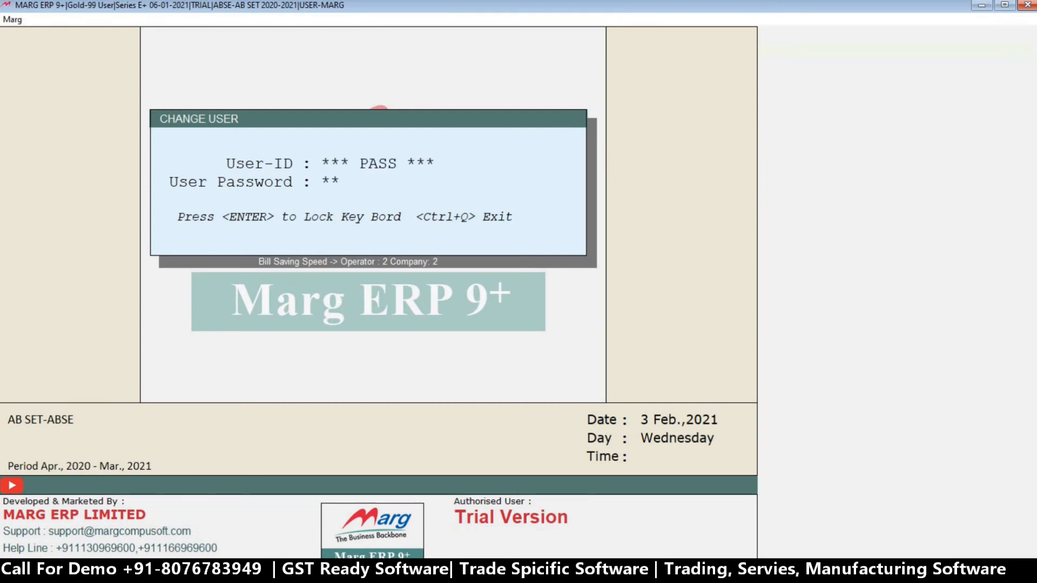
pyautogui.press('Return')
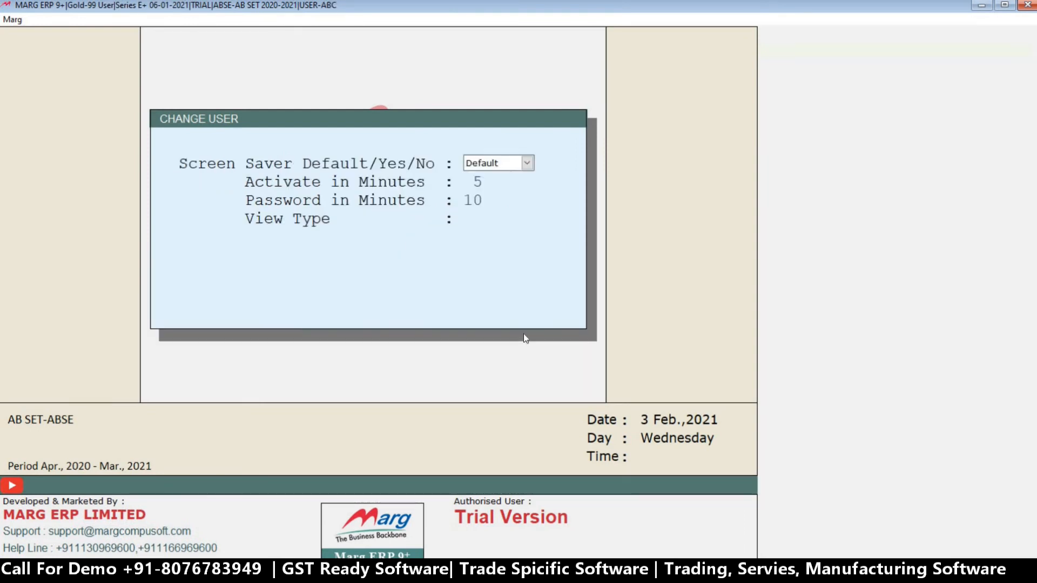
pyautogui.press('Return')
pyautogui.press('Return')
pyautogui.press('Return')
pyautogui.press('Return')
pyautogui.press('Return')
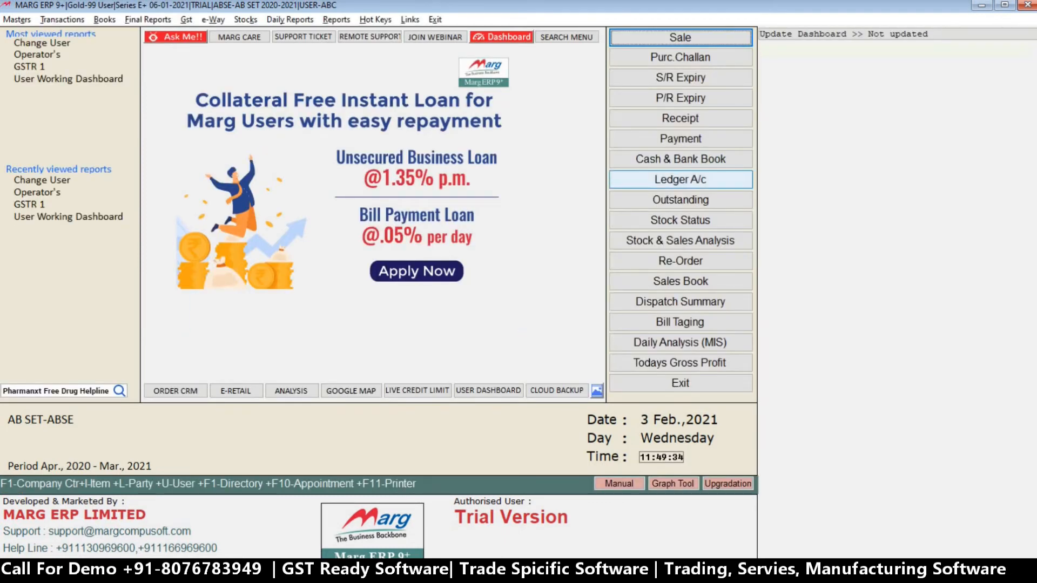
# Bring up sale bill 0000002 dated 03-02-2021 for modification with the Edit option.
pyautogui.hotkey('alt', 'm')
pyautogui.write('\\')
pyautogui.press('Return')
pyautogui.press('Return')
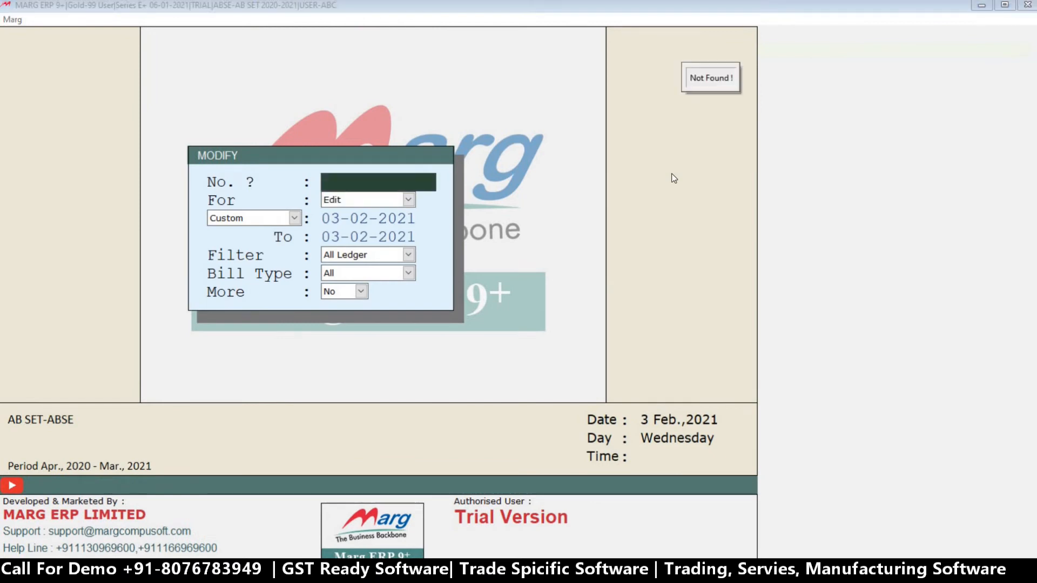
pyautogui.press('Return')
pyautogui.press('Return')
pyautogui.press('Down')
pyautogui.press('Return')
pyautogui.press('Return')
pyautogui.press('Return')
pyautogui.press('Return')
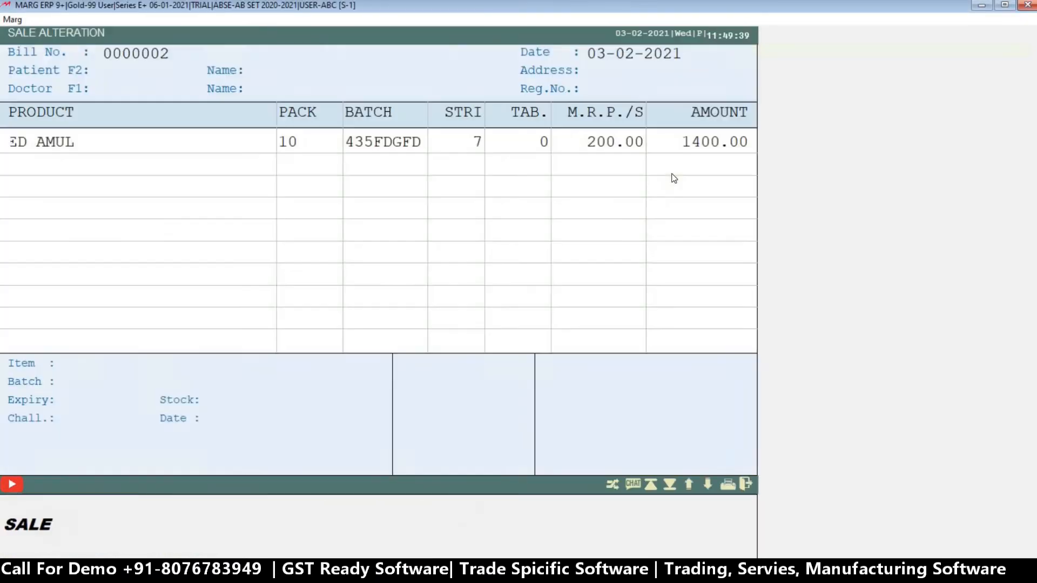
# Go through the finishing options of bill 0000002, including Print, View, Amendment and Previous, and exit to the main screen.
pyautogui.press('Escape')
pyautogui.press('Right')
pyautogui.press('Right')
pyautogui.press('Right')
pyautogui.press('Right')
pyautogui.press('Right')
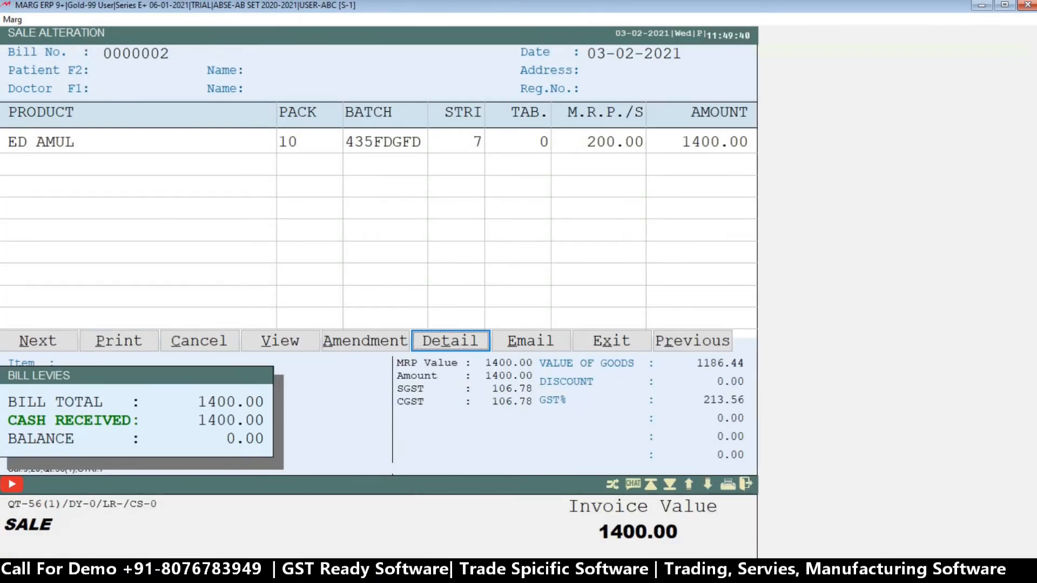
pyautogui.press('Left')
pyautogui.press('Left')
pyautogui.press('Left')
pyautogui.press('Left')
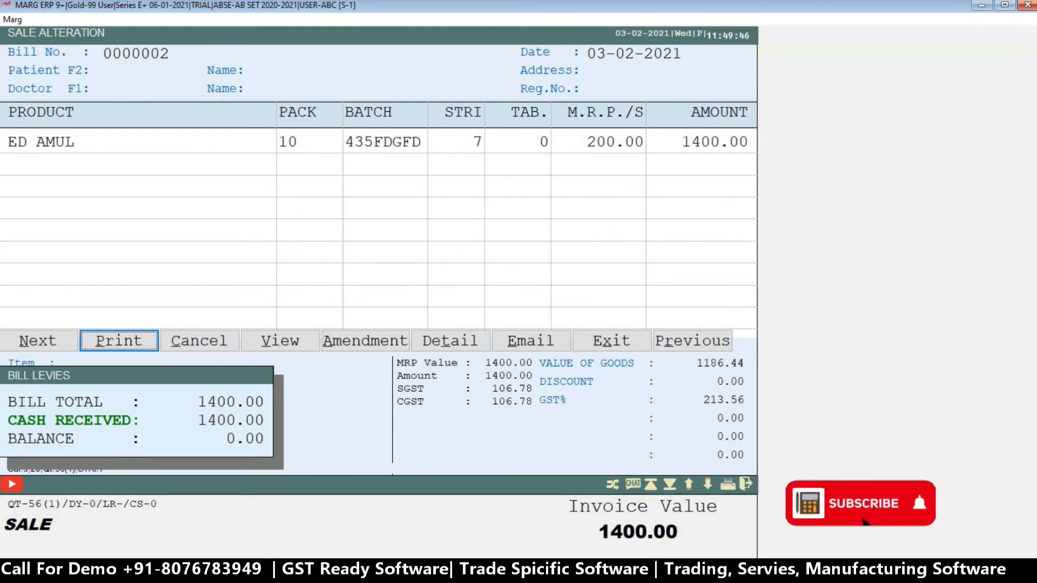
pyautogui.press('Left')
pyautogui.press('Right')
pyautogui.press('Right')
pyautogui.press('Right')
pyautogui.press('Right')
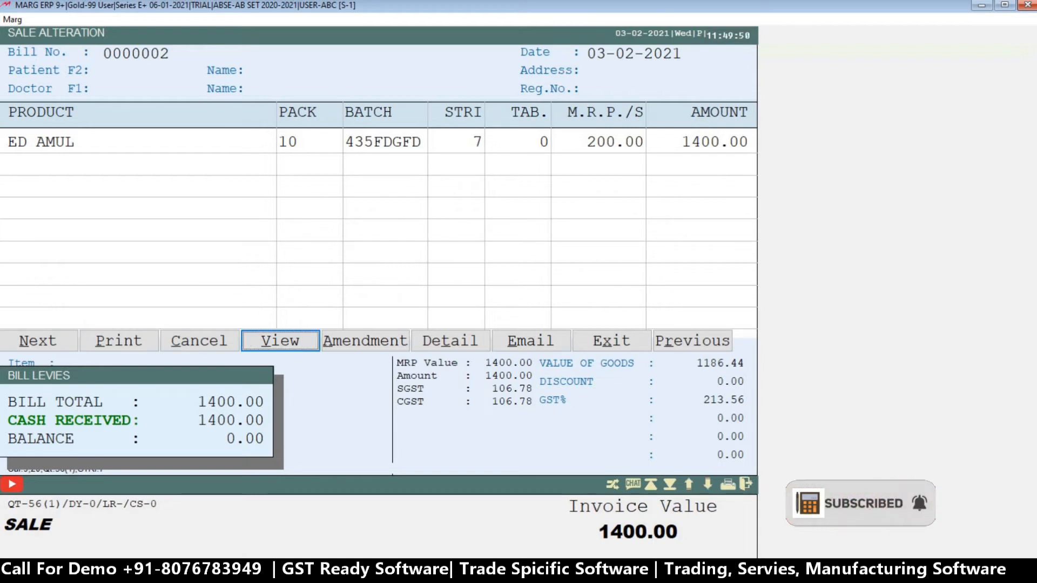
pyautogui.press('Left')
pyautogui.press('Left')
pyautogui.press('Left')
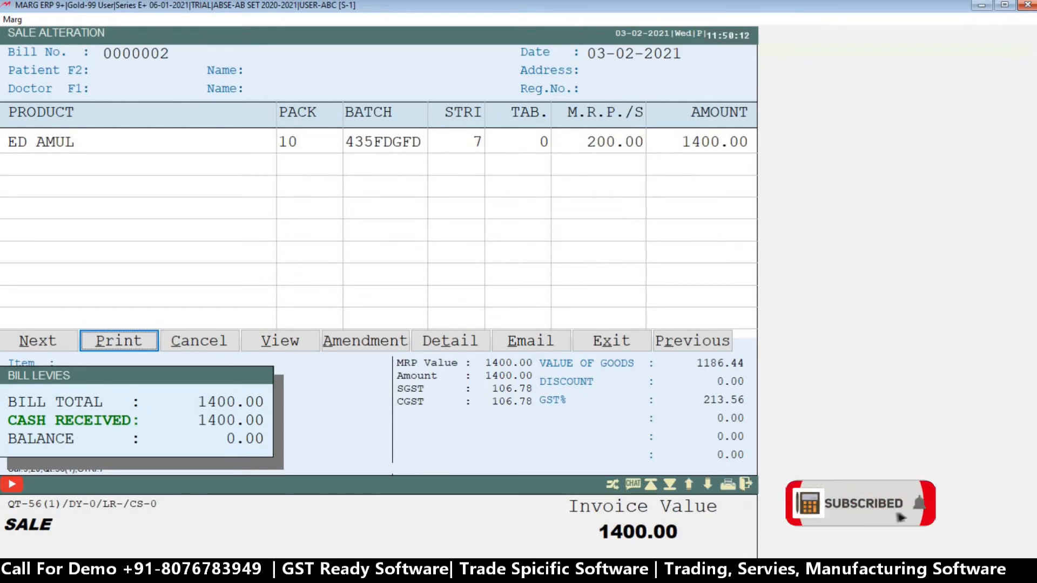
pyautogui.press('Right')
pyautogui.press('Right')
pyautogui.press('Right')
pyautogui.press('Right')
pyautogui.press('Right')
pyautogui.press('Right')
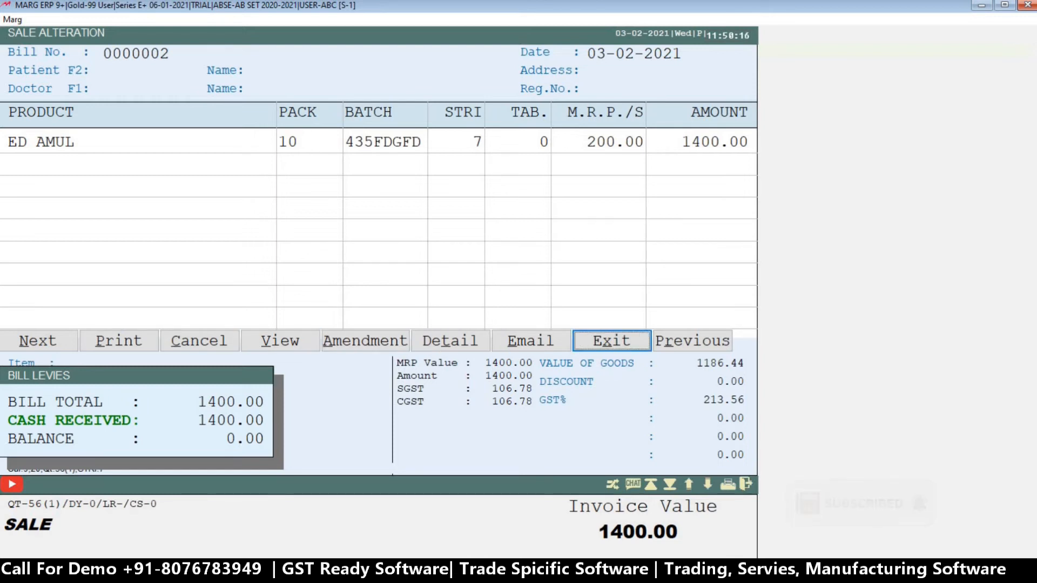
pyautogui.press('Right')
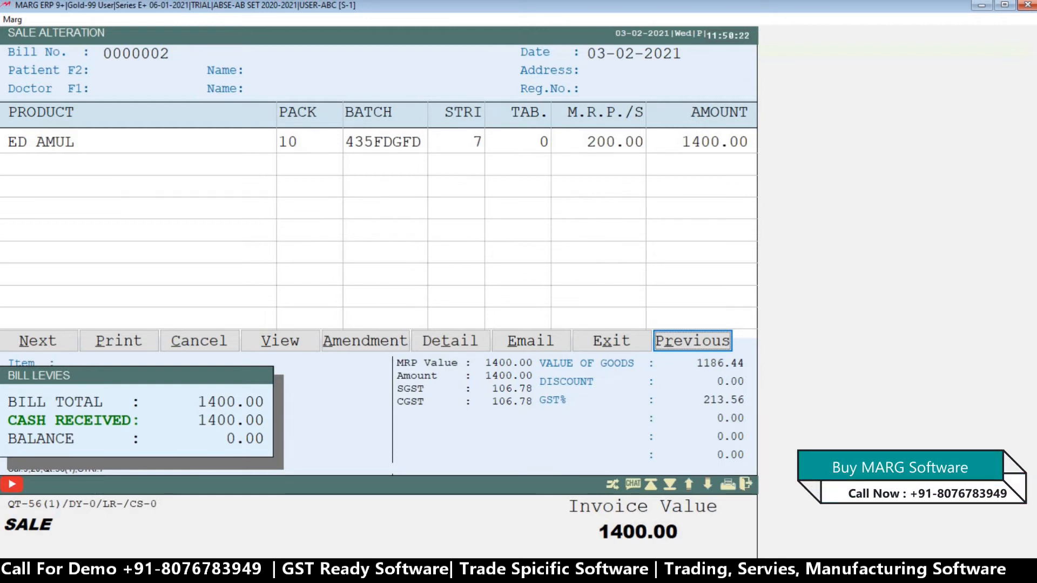
pyautogui.press('Return')
pyautogui.press('Escape')
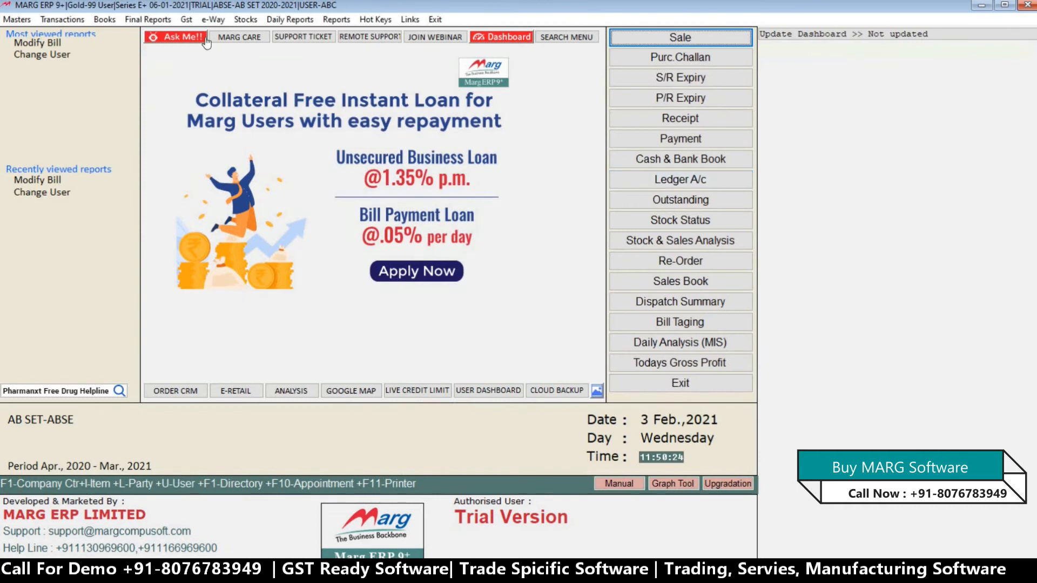
# Test operator ABC's access to daily reports by trying to open Multi Bill/Other Printing under Daily Working.
pyautogui.click(291, 19)
pyautogui.moveTo(303, 34)
pyautogui.click(470, 47)
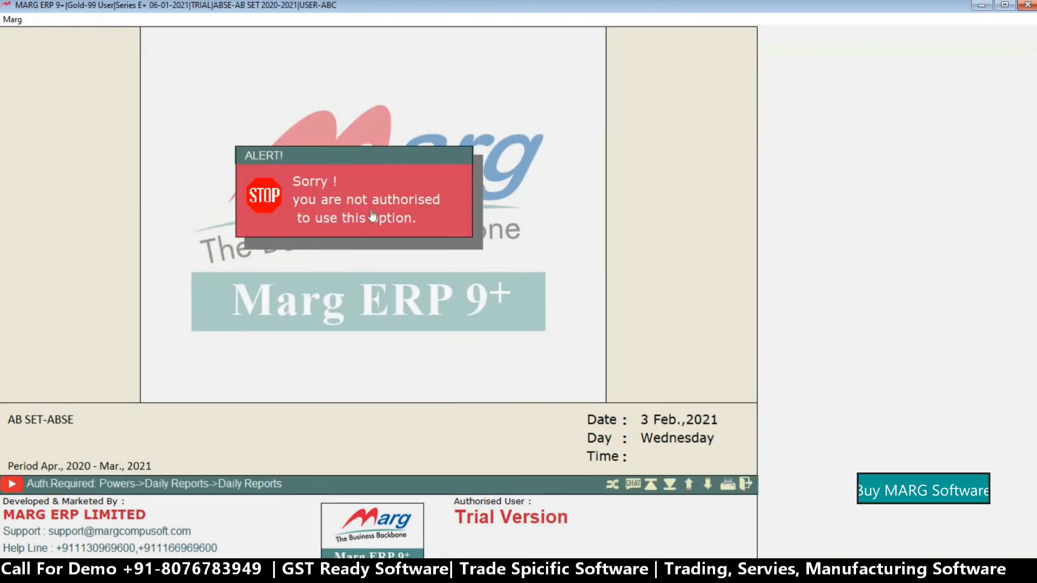
pyautogui.click(320, 201)
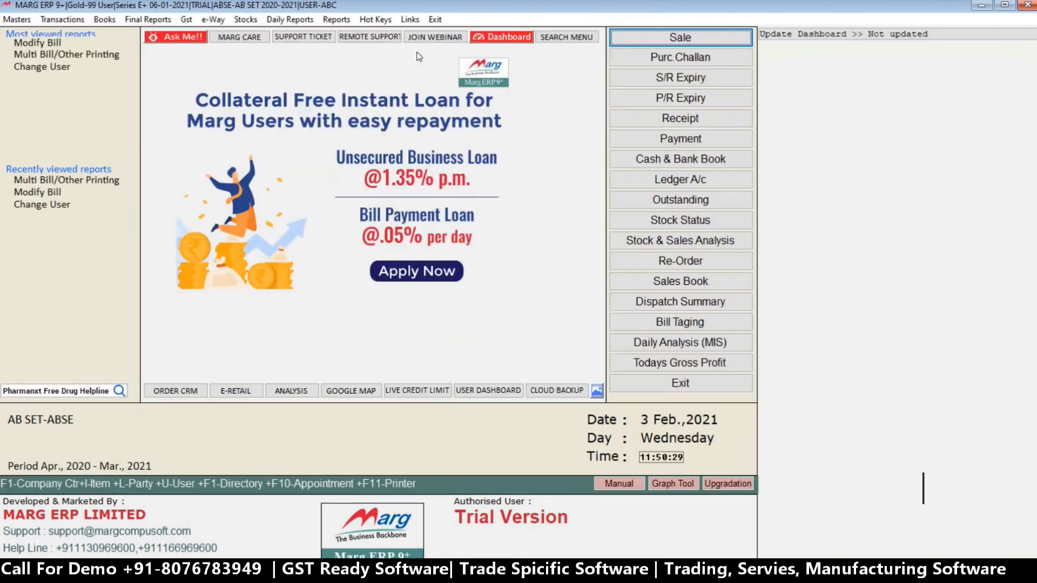
# Test operator ABC's report rights by trying to open a report from the Sale Report group.
pyautogui.click(290, 20)
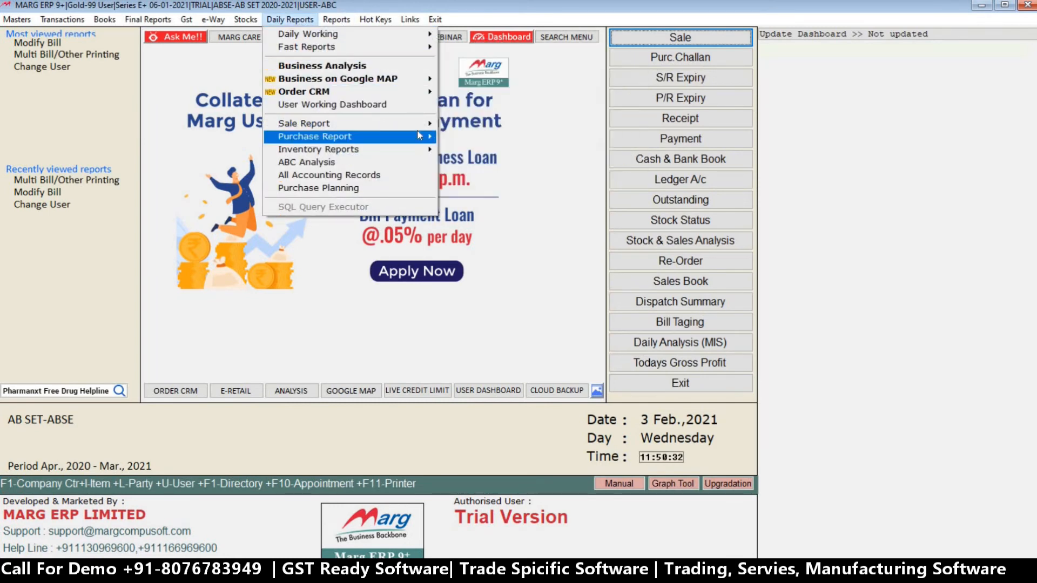
pyautogui.moveTo(422, 124)
pyautogui.click(469, 138)
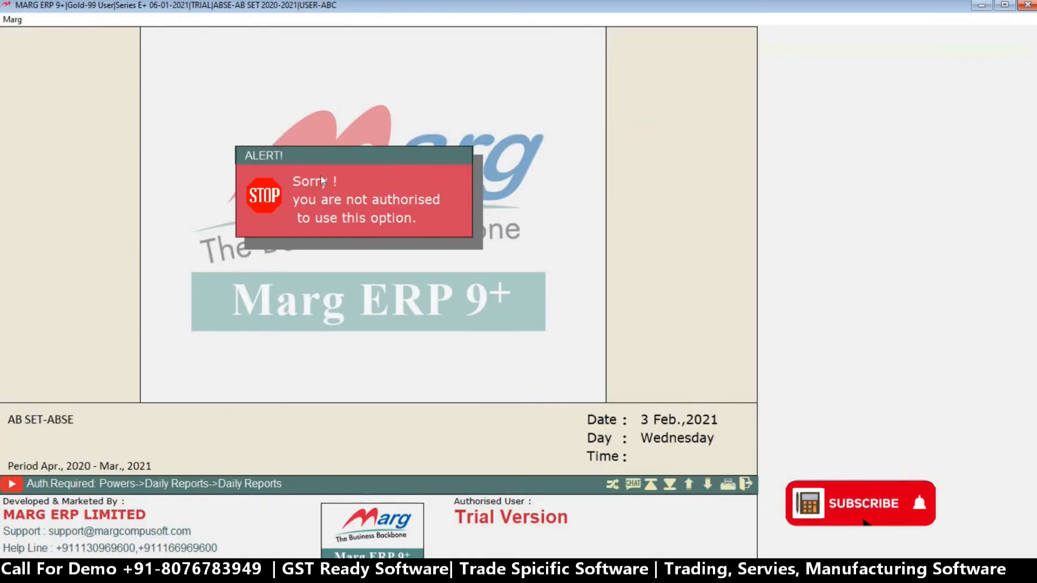
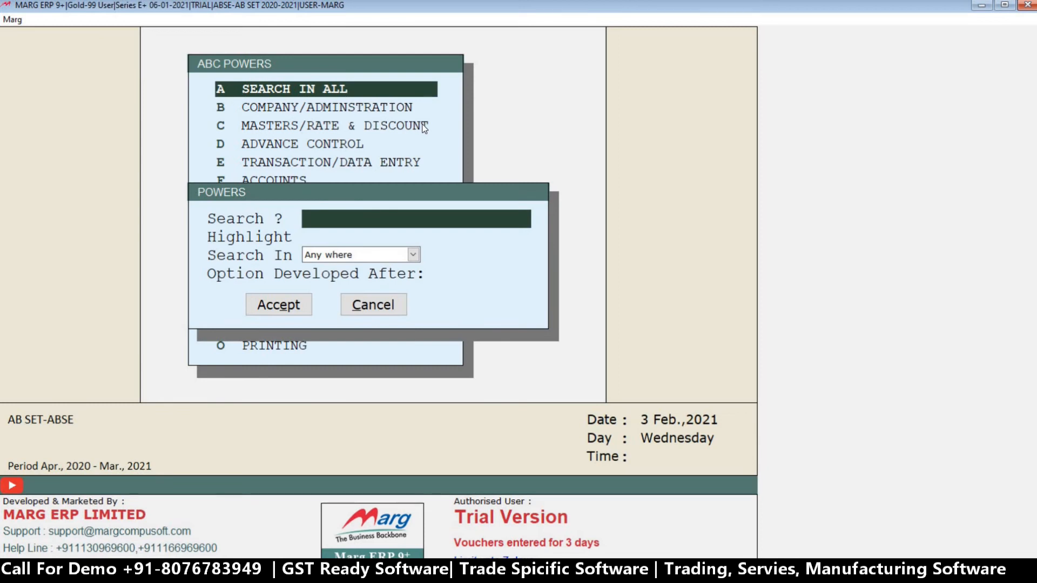
# Look through operator ABC's Company/Administration powers, including Create New Financial Year, backup, restore and delete rights.
pyautogui.press('Escape')
pyautogui.press('Down')
pyautogui.press('Return')
pyautogui.press('Return')
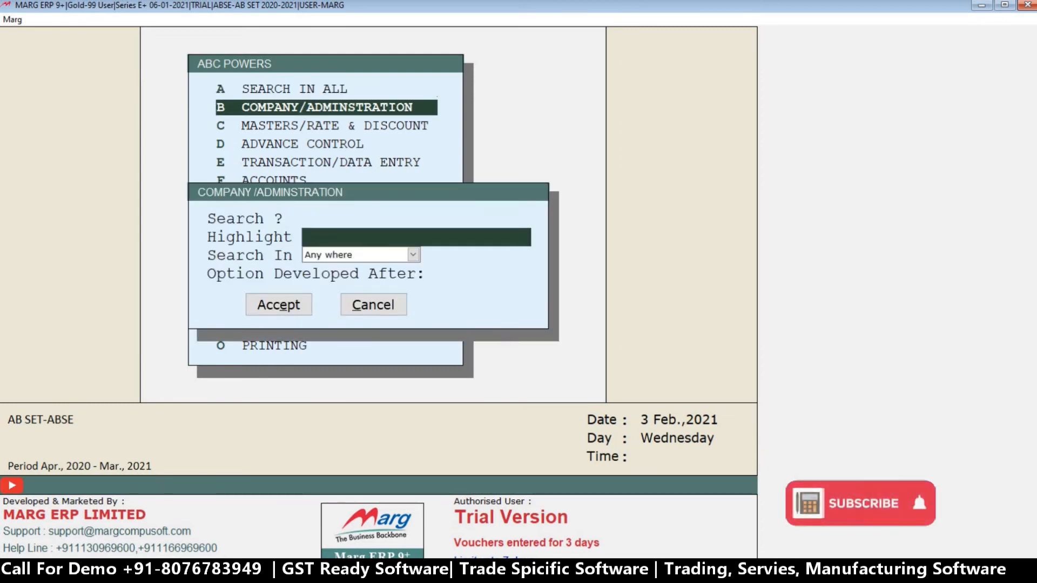
pyautogui.press('Return')
pyautogui.press('Down')
pyautogui.press('Down')
pyautogui.press('Down')
pyautogui.press('Down')
pyautogui.press('Down')
pyautogui.press('Down')
pyautogui.press('Down')
pyautogui.press('Down')
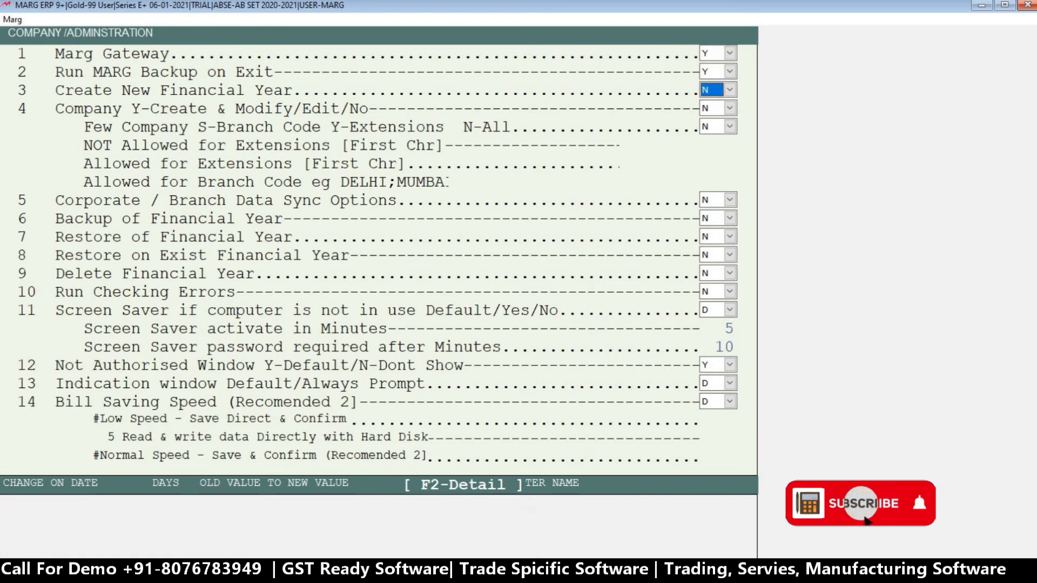
pyautogui.press('Down')
pyautogui.press('Down')
pyautogui.press('Down')
pyautogui.press('Down')
pyautogui.press('Down')
pyautogui.press('Escape')
# Search all of operator ABC's powers for COMPANY.
pyautogui.press('Return')
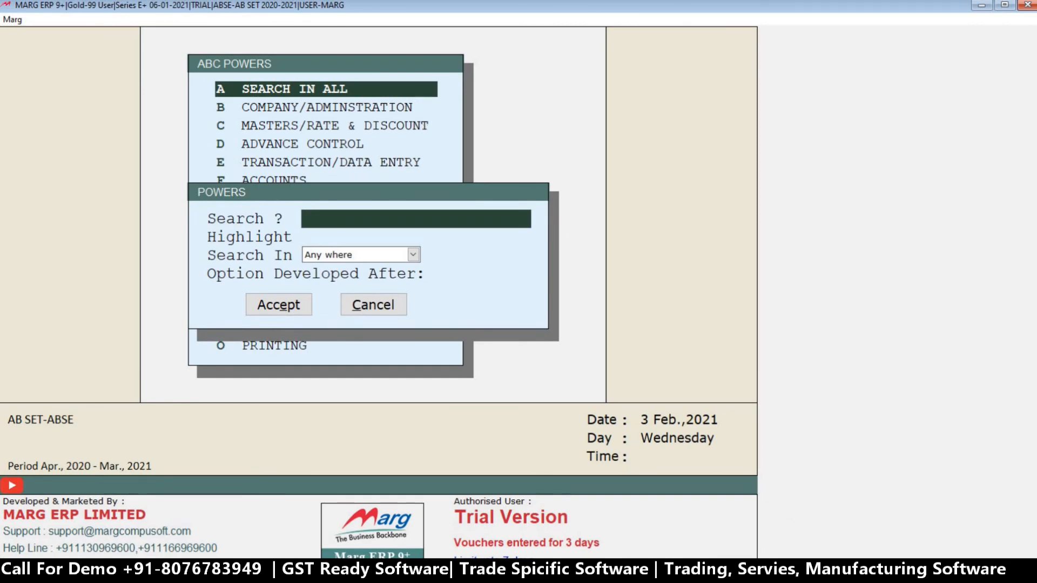
pyautogui.write('COMPANY')
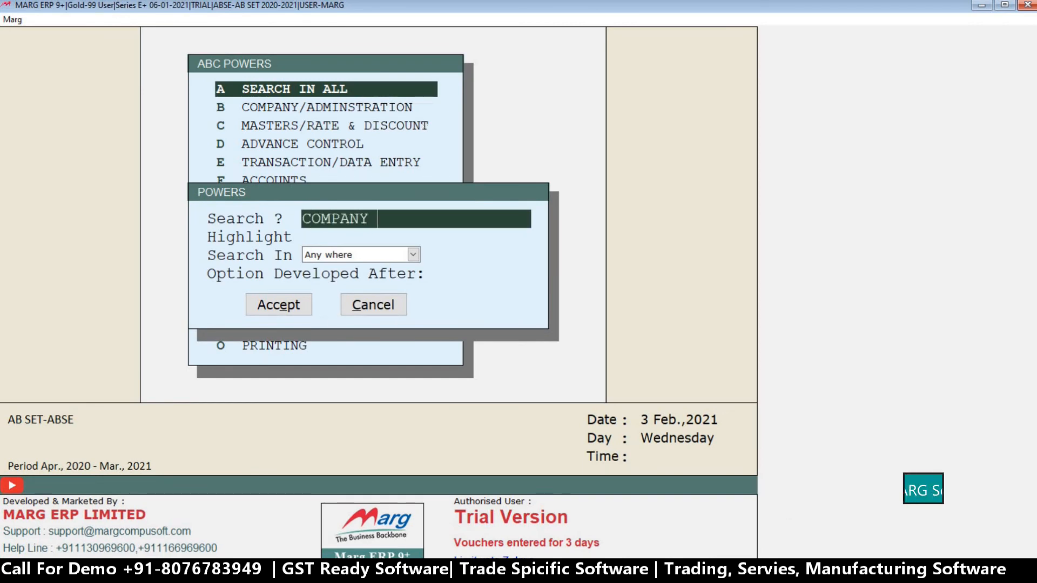
pyautogui.press('Return')
pyautogui.press('Return')
pyautogui.press('Return')
pyautogui.press('Return')
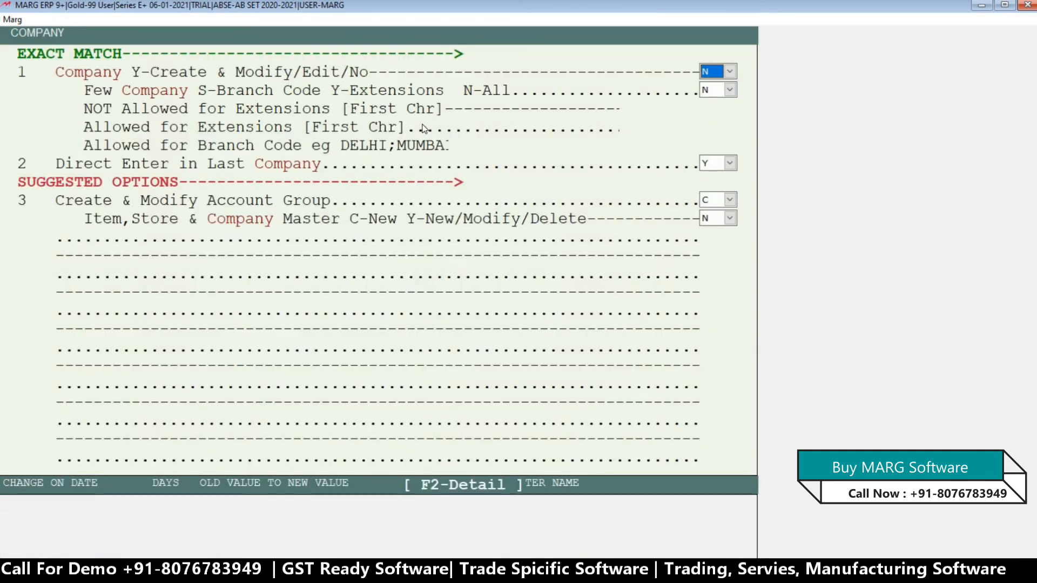
# Go through the choices of the Company Create & Modify/Edit power and keep it at N.
pyautogui.press('Return')
pyautogui.press('Up')
pyautogui.press('space')
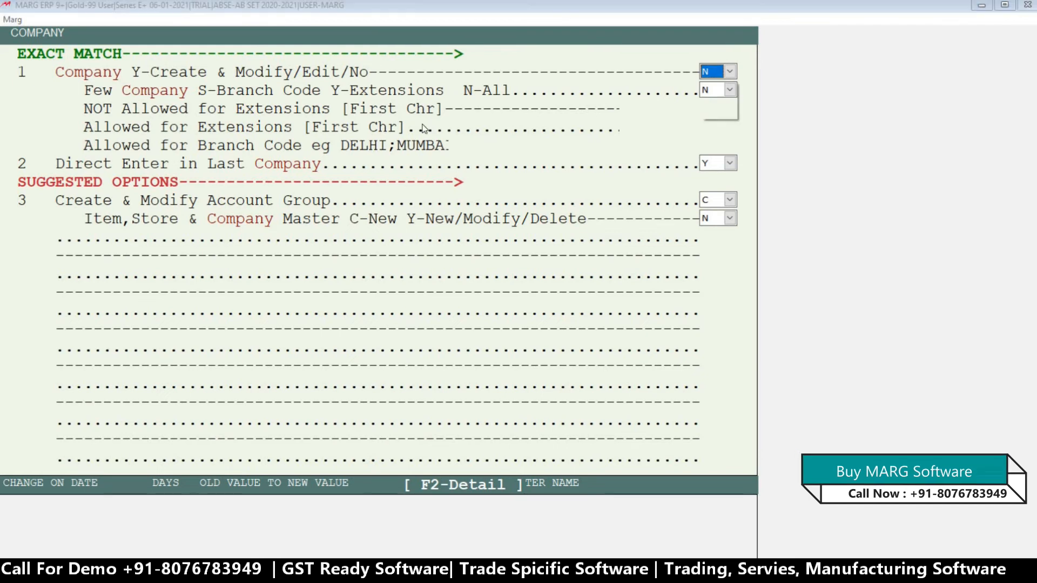
pyautogui.press('Up')
pyautogui.press('Up')
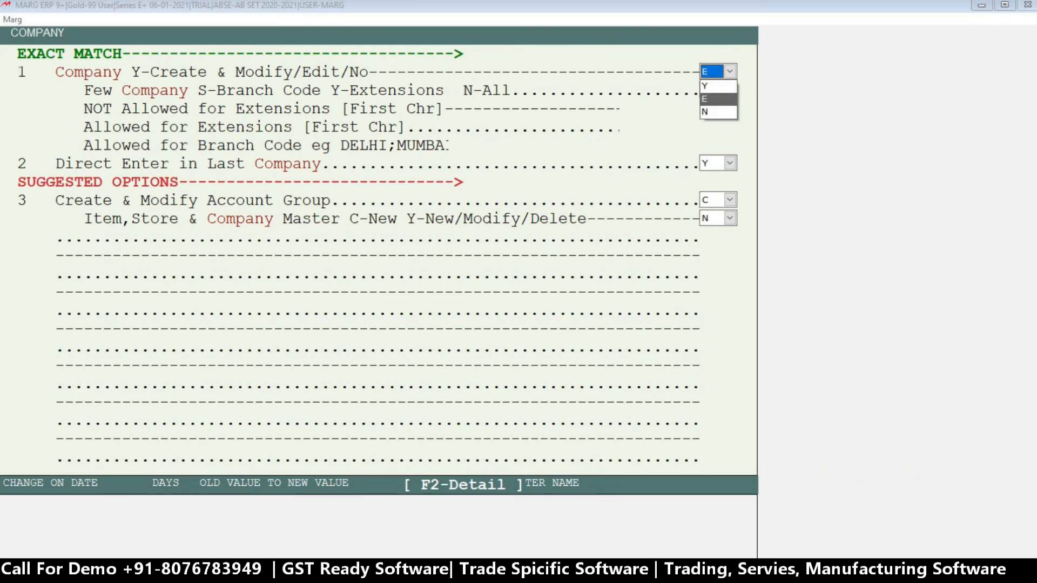
pyautogui.press('Down')
pyautogui.press('Down')
pyautogui.press('Return')
pyautogui.press('Return')
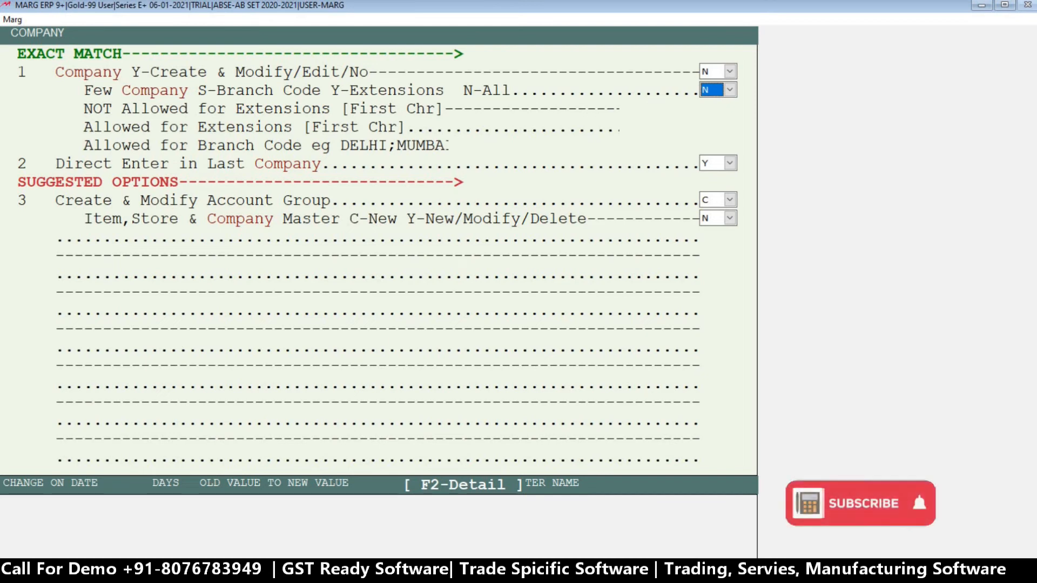
# Try to limit operator ABC to certain branches by setting the Few Company power to S.
pyautogui.press('space')
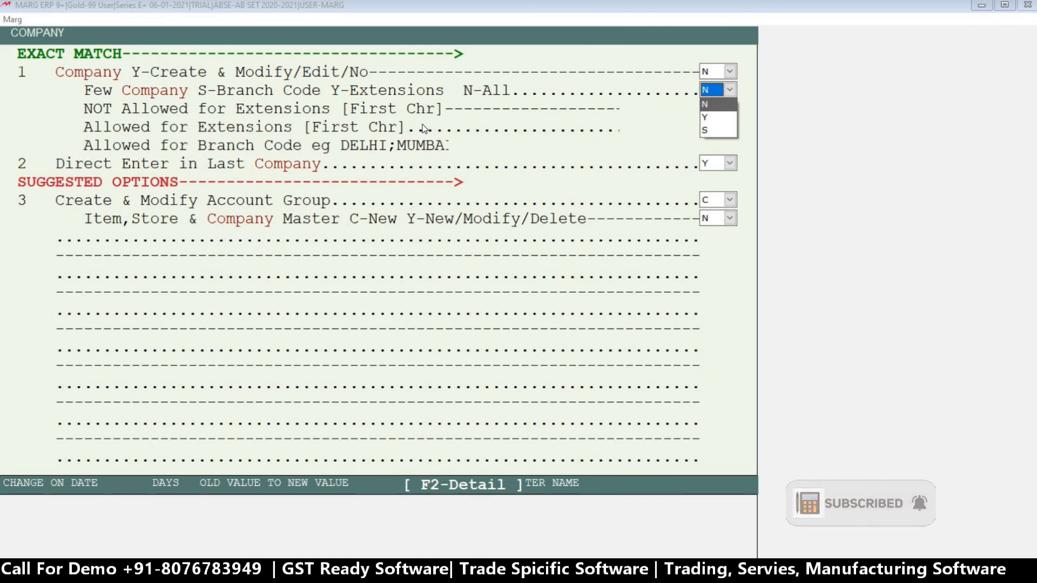
pyautogui.press('Down')
pyautogui.press('Down')
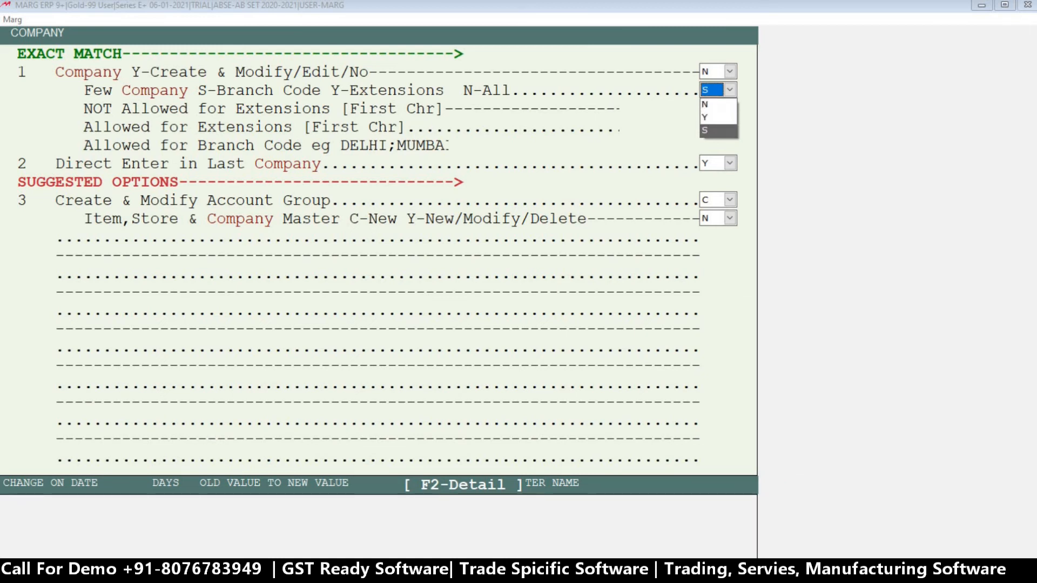
pyautogui.press('Return')
pyautogui.press('Return')
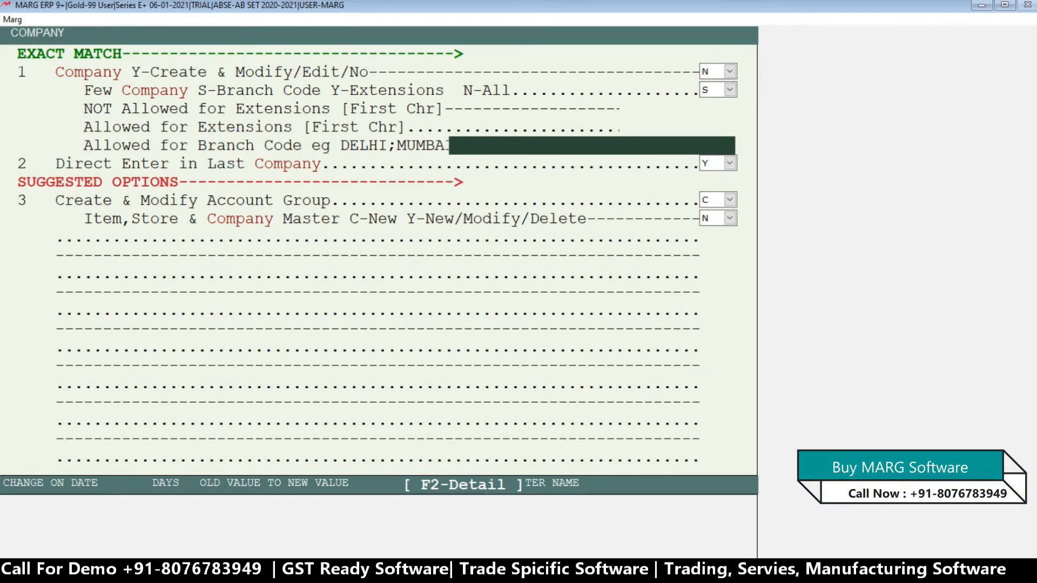
pyautogui.write('D')
pyautogui.press('Return')
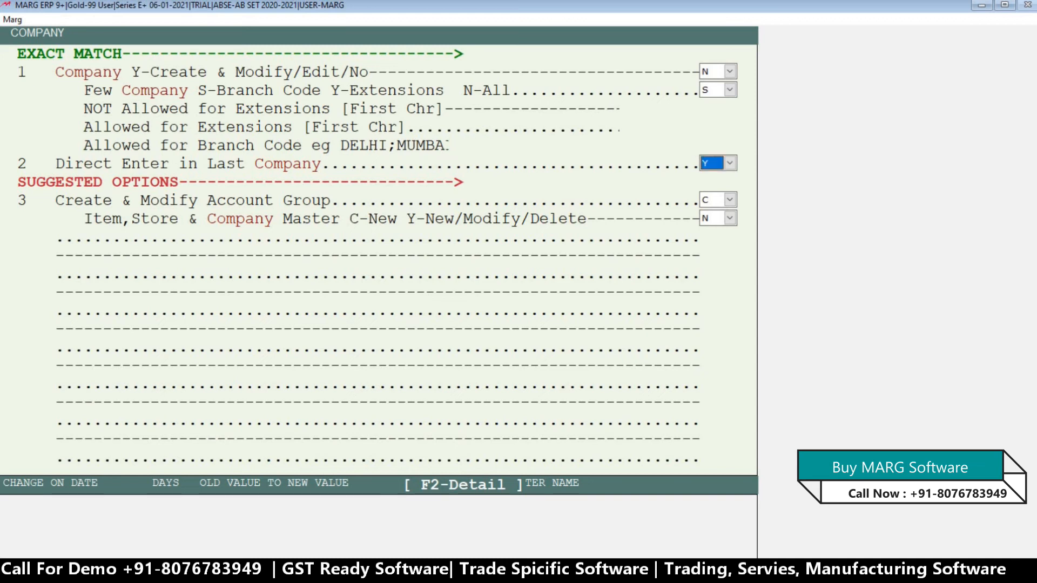
pyautogui.press('Return')
pyautogui.press('Return')
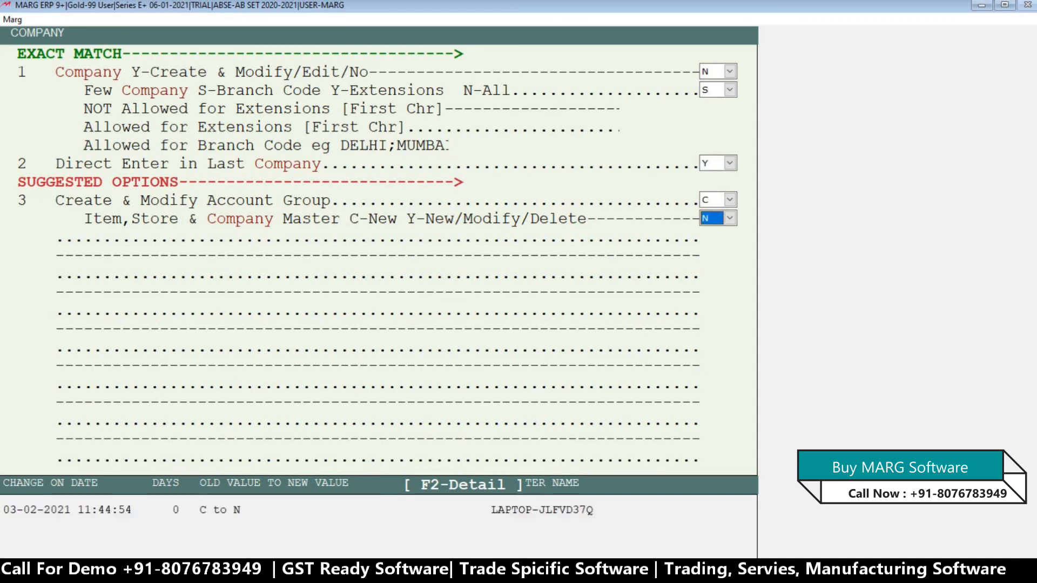
pyautogui.press('Escape')
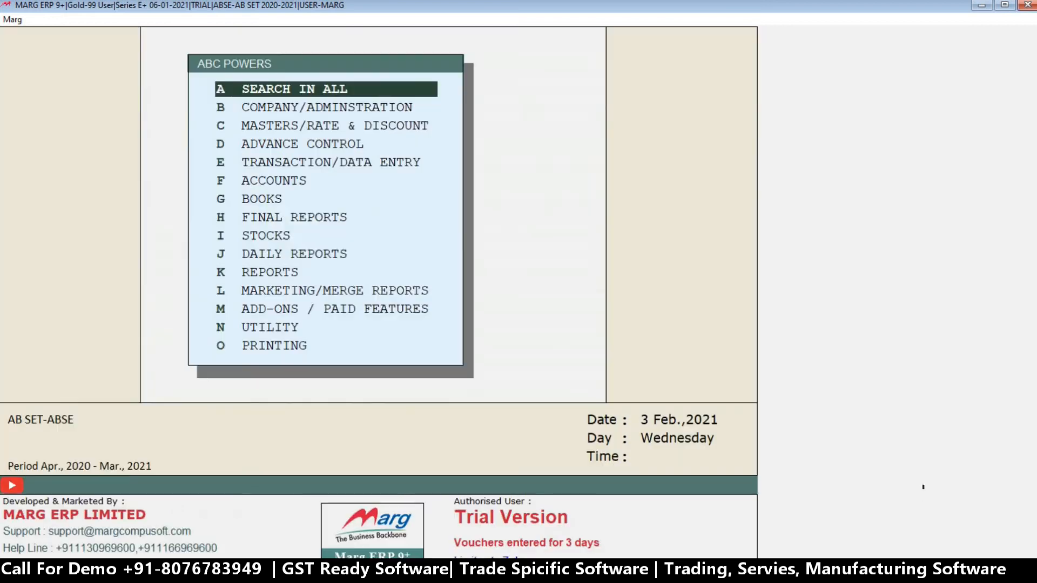
# Leave operator ABC's powers and exit company AB SET to the list of companies.
pyautogui.press('Right')
pyautogui.press('Return')
pyautogui.press('Escape')
pyautogui.press('Right')
pyautogui.press('Return')
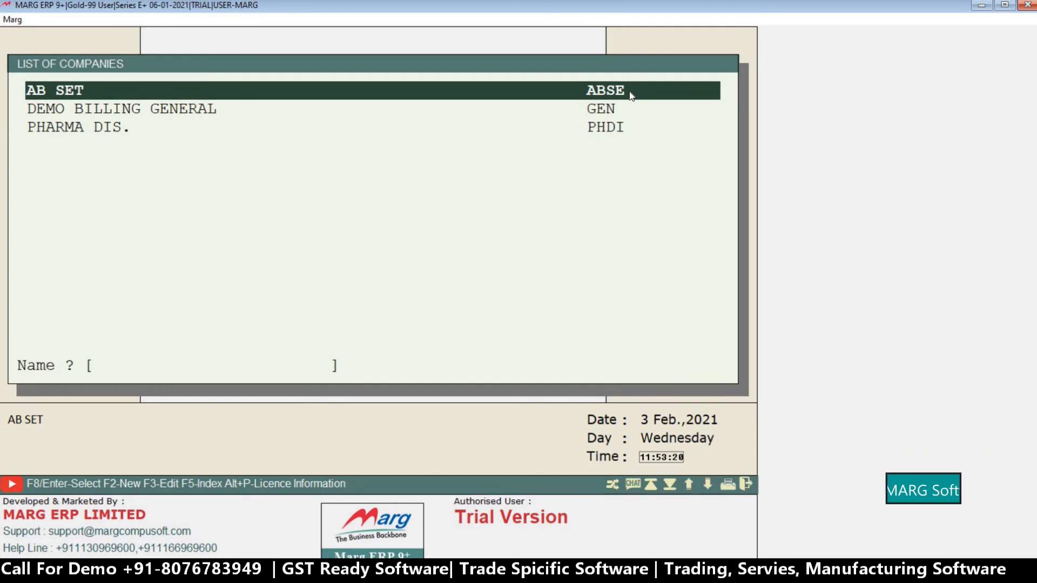
# Check the Branch Code in the company details of AB SET and return to the list of companies.
pyautogui.press('F3')
pyautogui.press('Return')
pyautogui.press('Return')
pyautogui.press('Return')
pyautogui.press('Return')
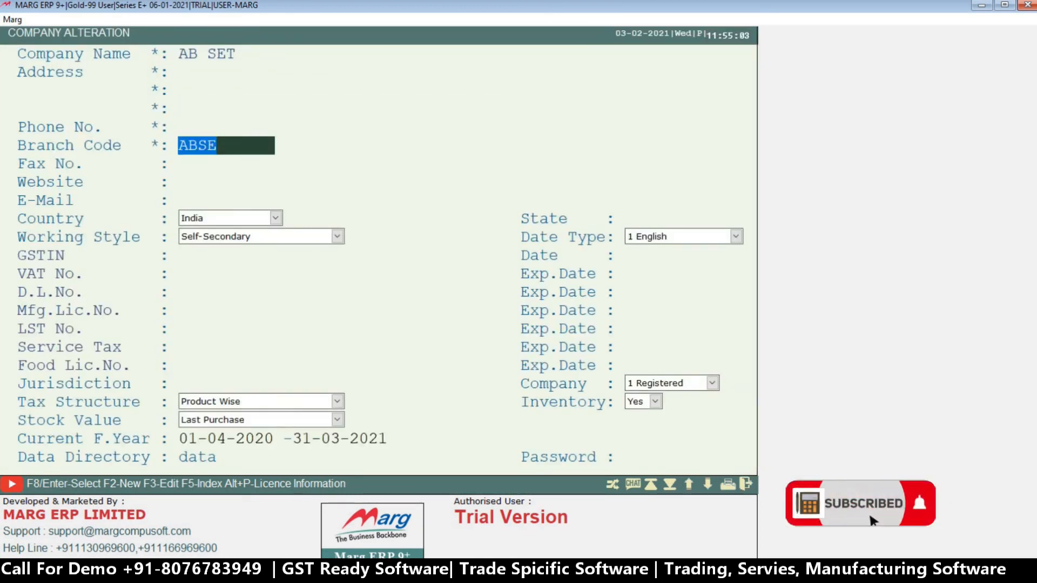
pyautogui.press('Escape')
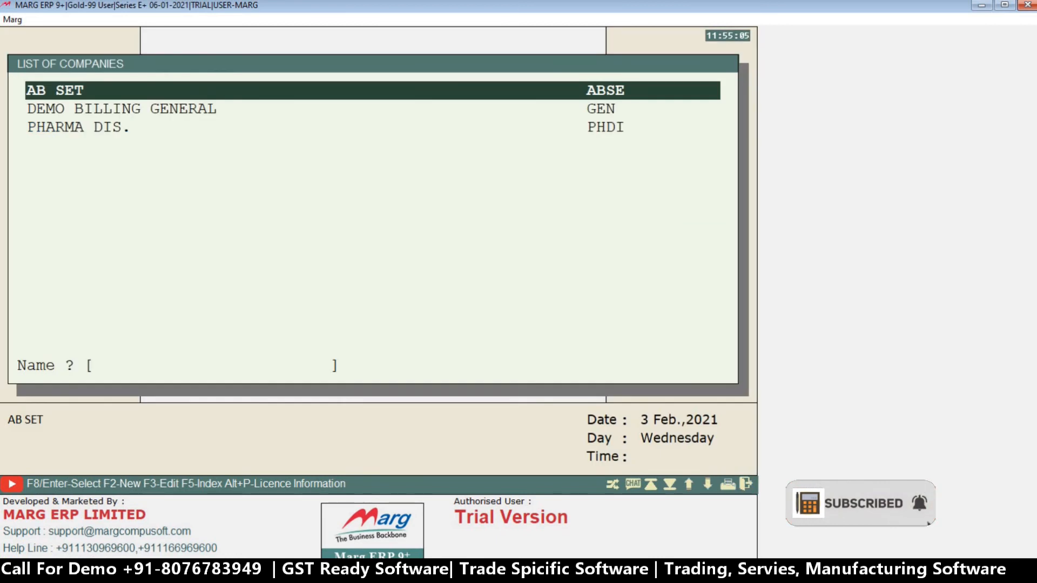
# Enter company AB SET again and open user ABC's powers through Change Operator Powers.
pyautogui.press('Return')
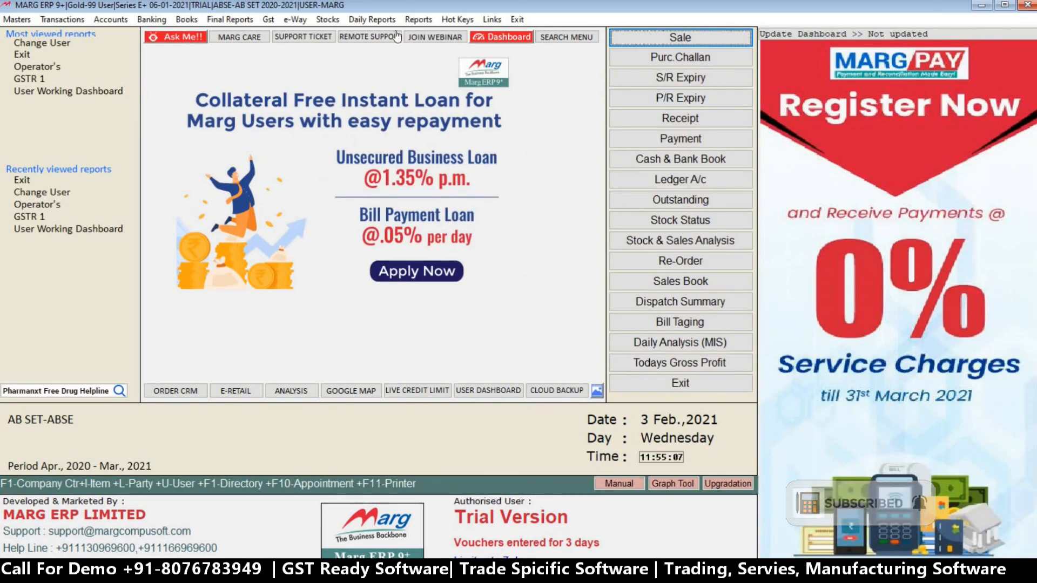
pyautogui.click(419, 19)
pyautogui.moveTo(504, 77)
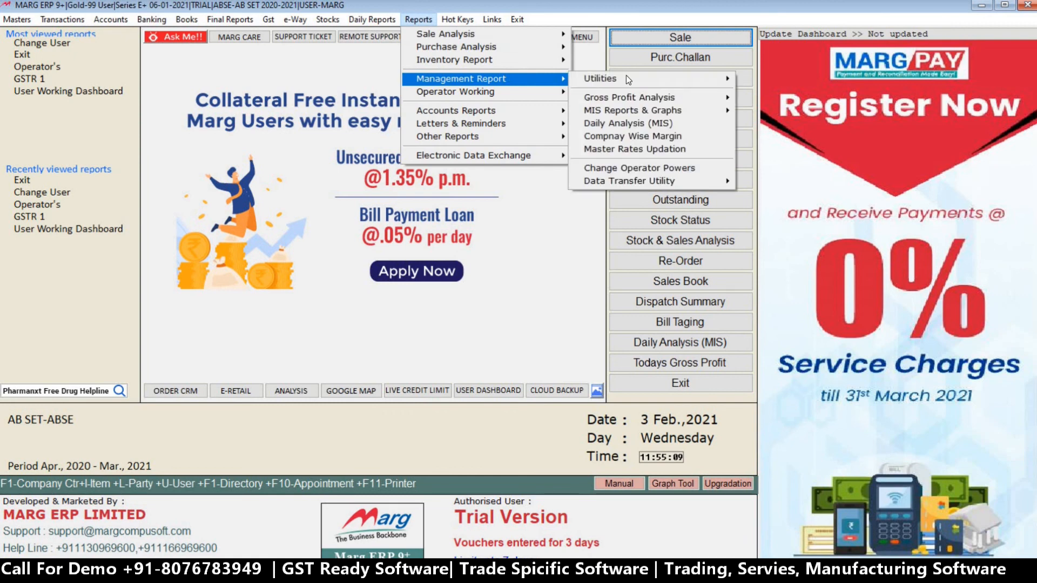
pyautogui.click(678, 168)
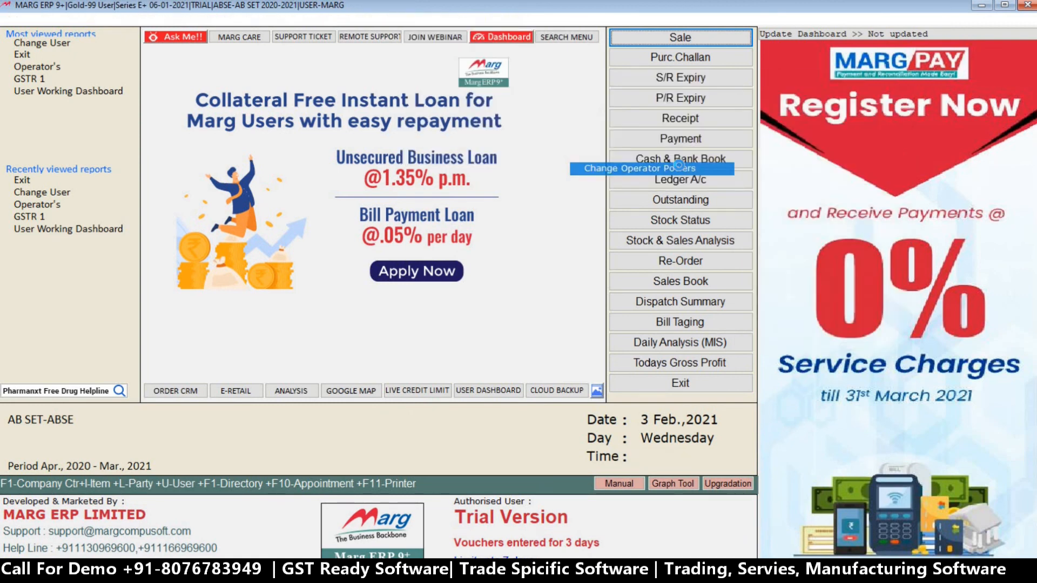
pyautogui.press('Down')
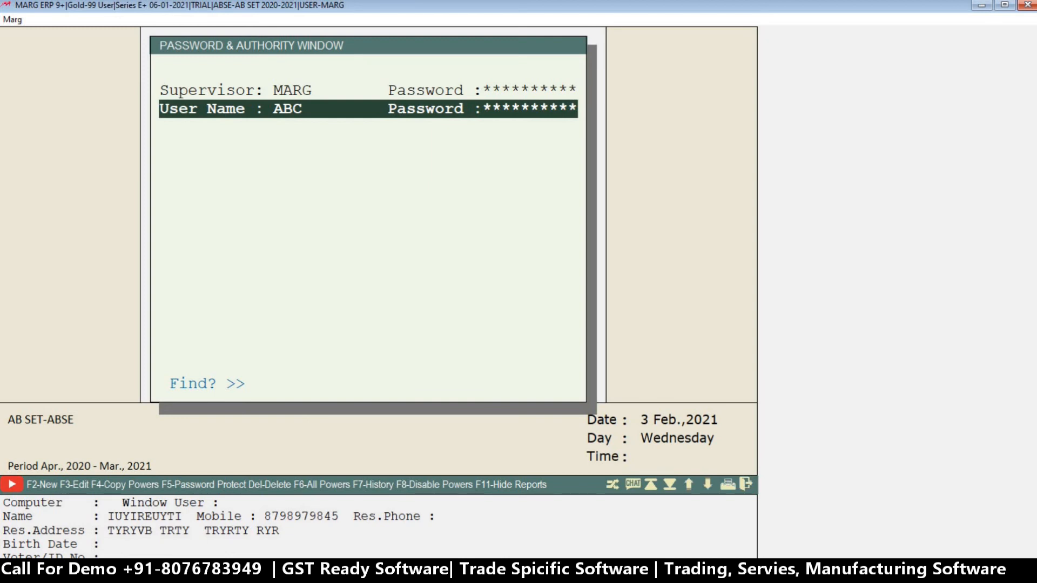
pyautogui.press('Return')
pyautogui.press('Return')
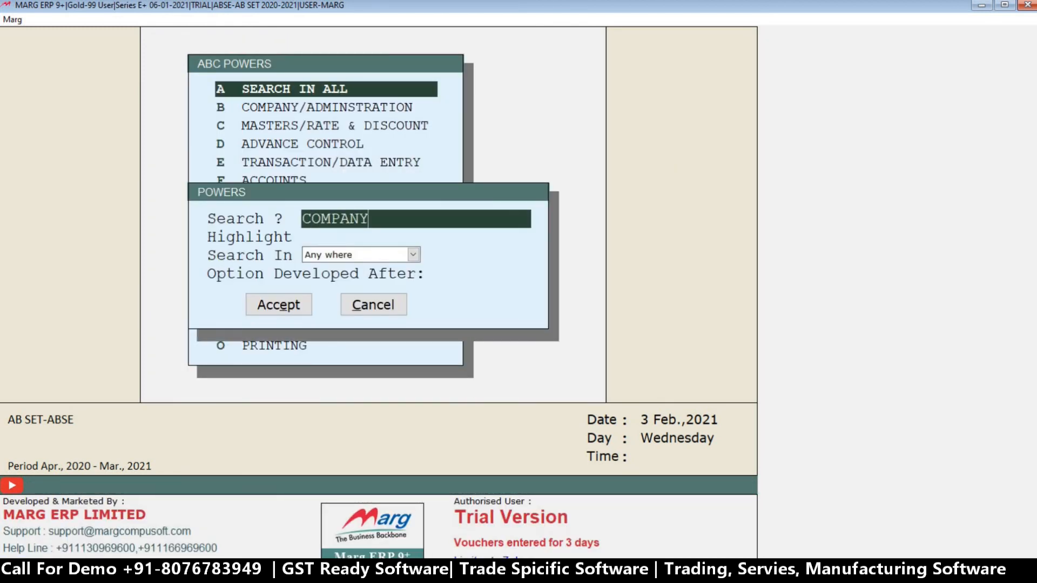
# Run the search for COMPANY across all of operator ABC's powers again.
pyautogui.press('Return')
pyautogui.press('Return')
pyautogui.press('Return')
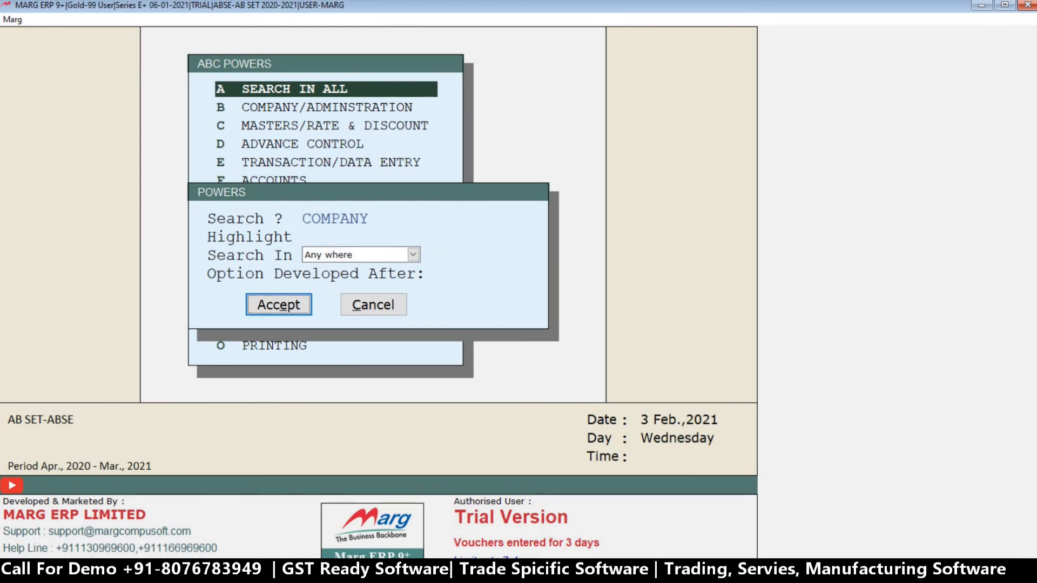
pyautogui.press('Return')
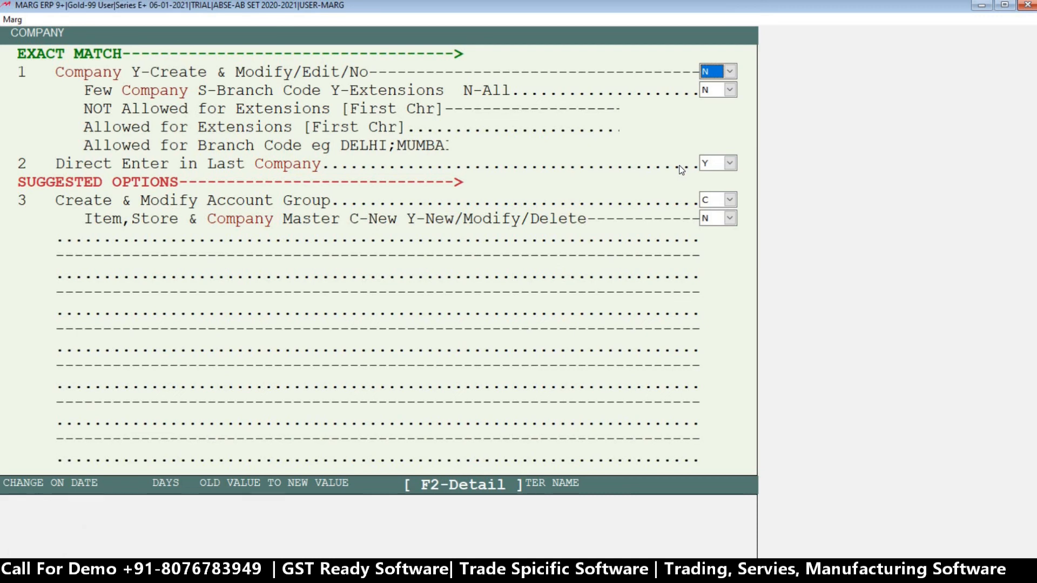
# Set operator ABC's Few Company power to S and allow only branch code ABSE.
pyautogui.press('Return')
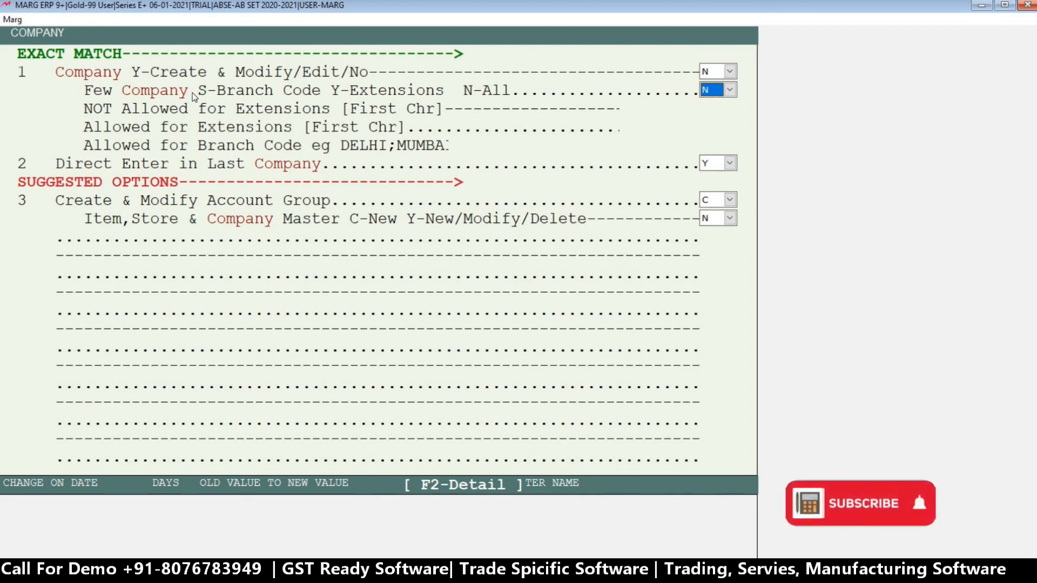
pyautogui.click(729, 89)
pyautogui.click(712, 132)
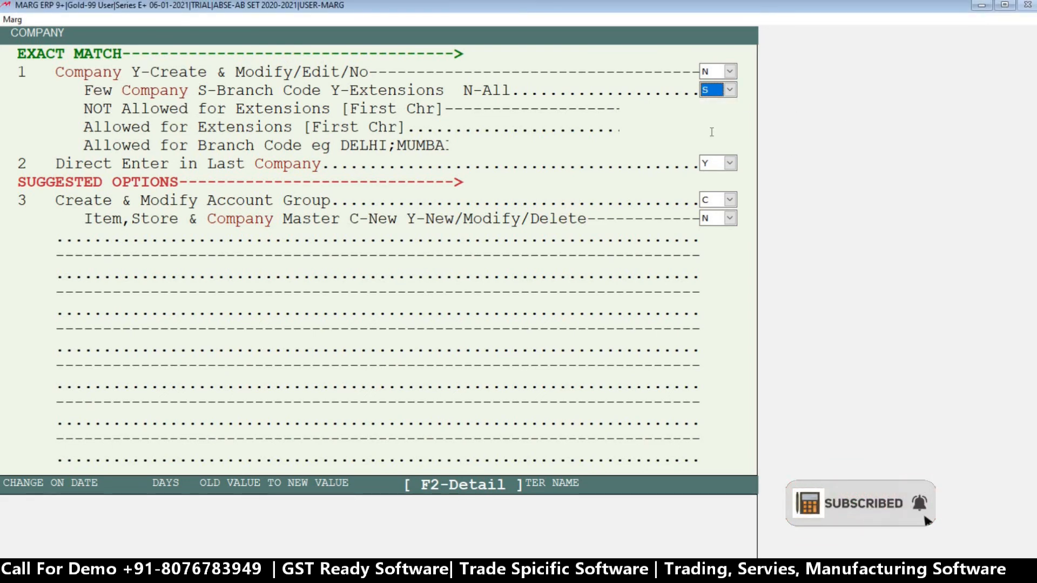
pyautogui.press('Return')
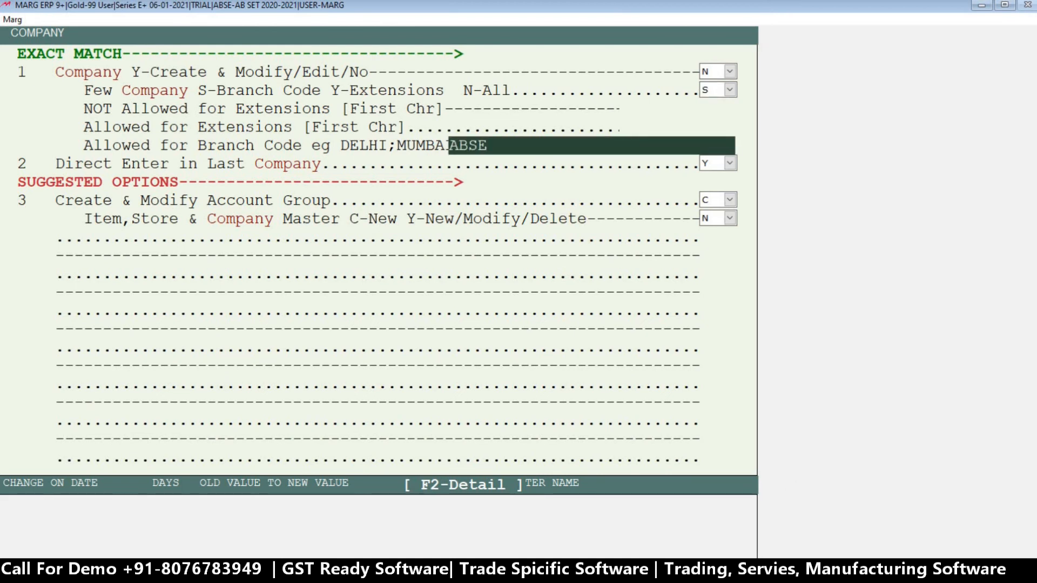
pyautogui.press('Return')
pyautogui.press('Return')
pyautogui.press('Return')
pyautogui.press('Return')
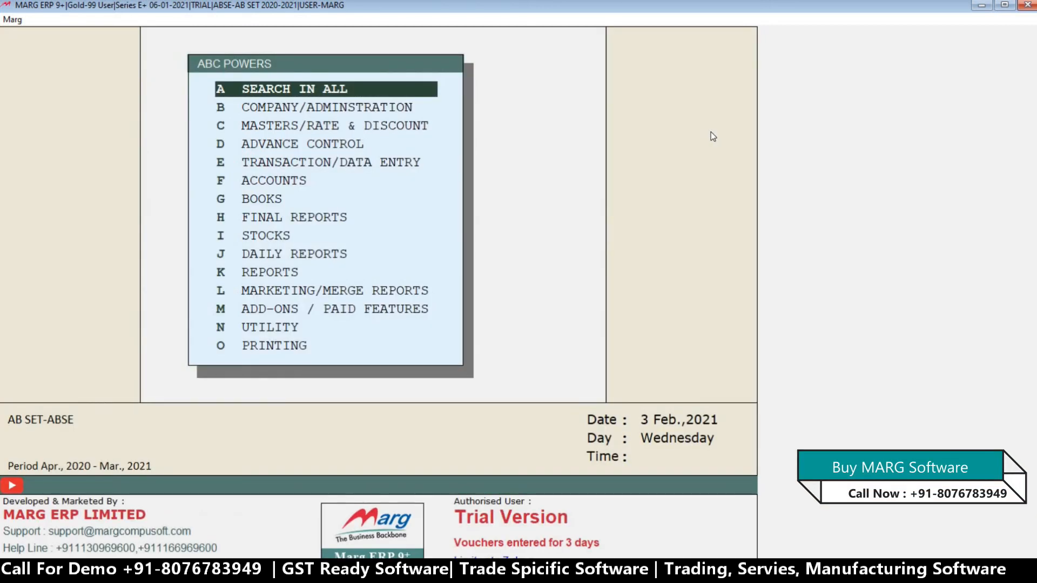
# Close operator ABC's powers and exit AB SET to the list of companies.
pyautogui.press('Escape')
pyautogui.press('Return')
pyautogui.press('Escape')
pyautogui.press('Right')
pyautogui.press('Return')
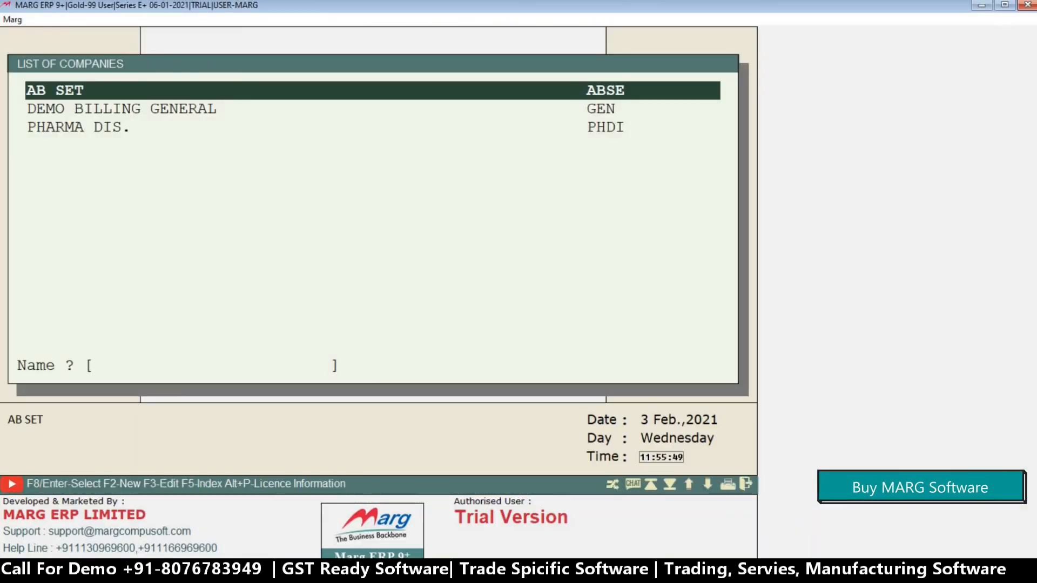
# Sign in as operator ABC by entering the user ID and the user password.
pyautogui.press('Return')
pyautogui.write('*')
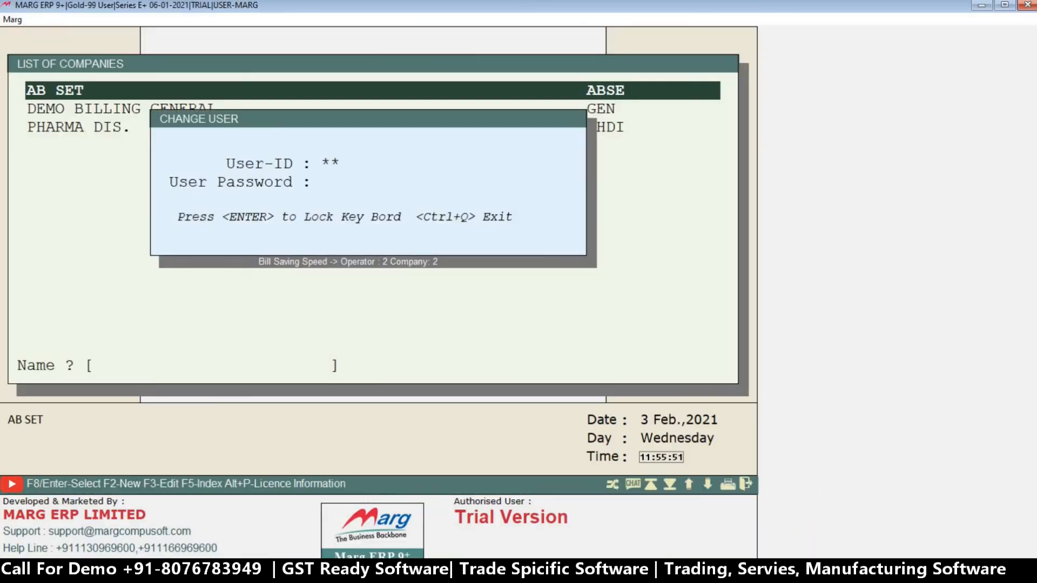
pyautogui.press('Return')
pyautogui.write('*****')
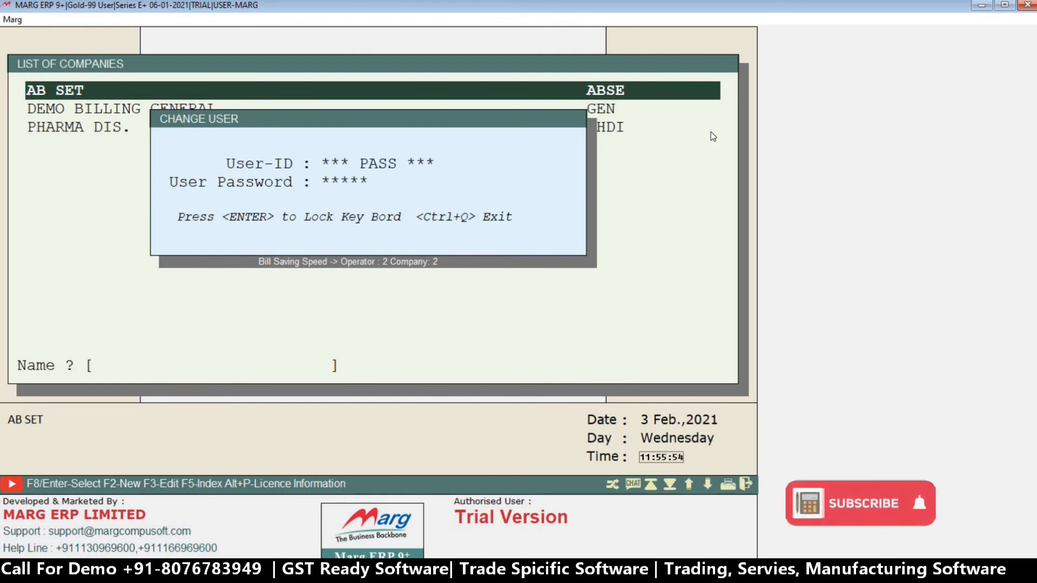
pyautogui.press('Return')
pyautogui.press('Return')
pyautogui.press('Return')
pyautogui.press('Return')
pyautogui.press('Return')
pyautogui.press('Return')
pyautogui.press('Return')
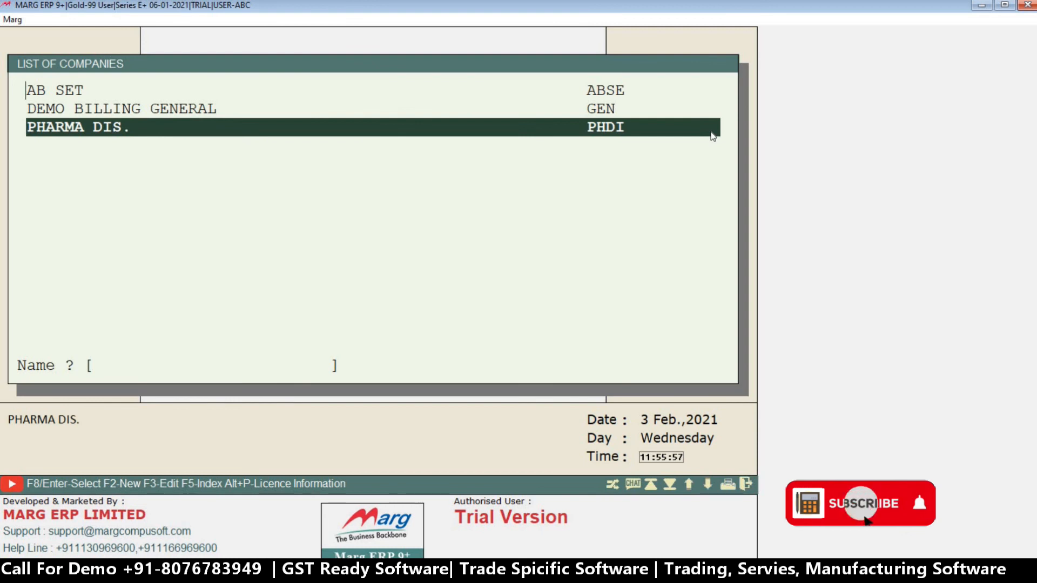
# Test operator ABC's company access by opening AB SET and exiting back to the list of companies.
pyautogui.press('Up')
pyautogui.press('Up')
pyautogui.press('Down')
pyautogui.press('Up')
pyautogui.press('Return')
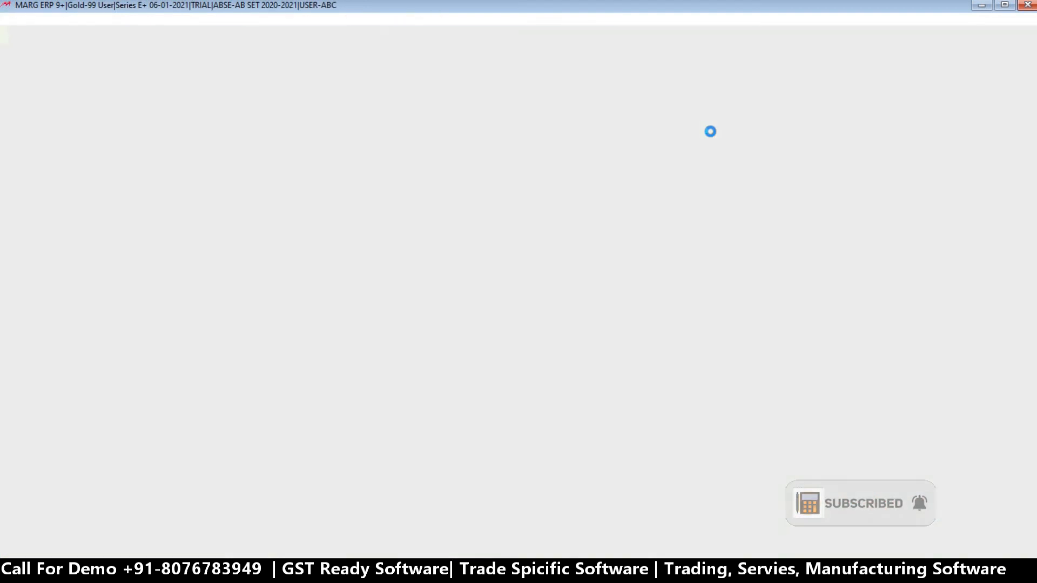
pyautogui.press('Escape')
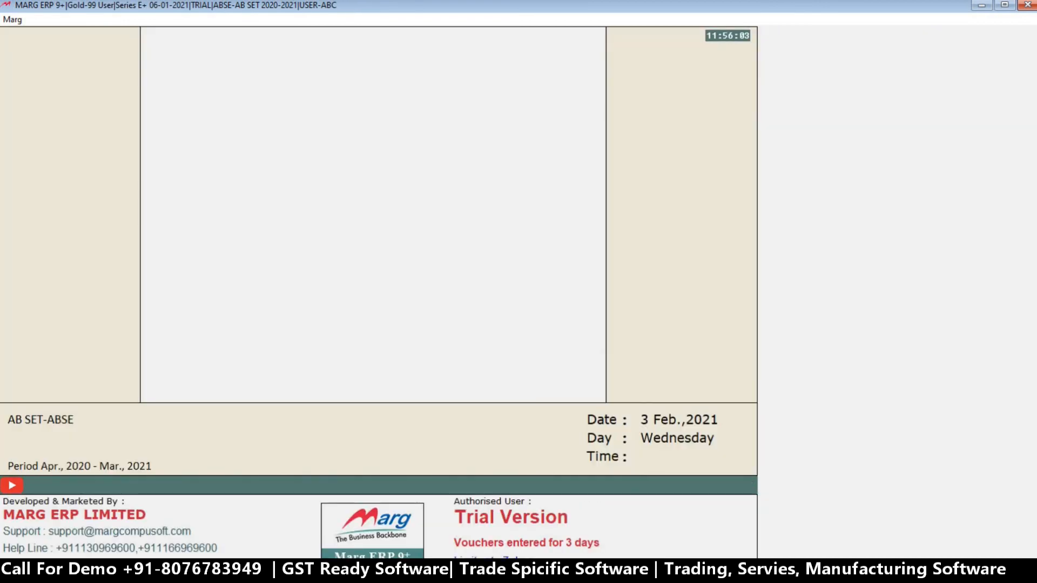
pyautogui.press('Escape')
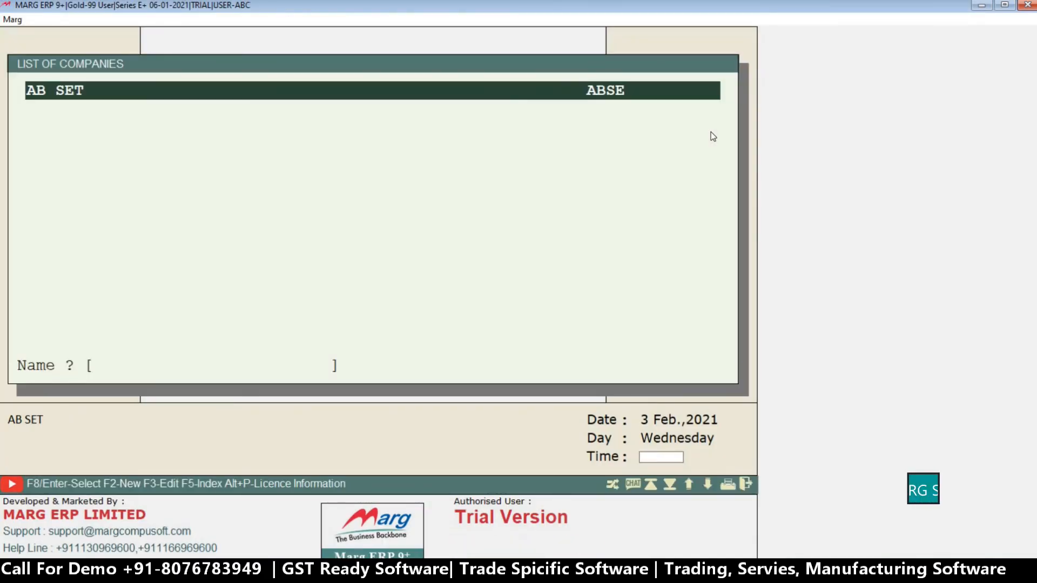
# Open company AB SET from the list of companies and enter its Marg Gateway.
pyautogui.press('Return')
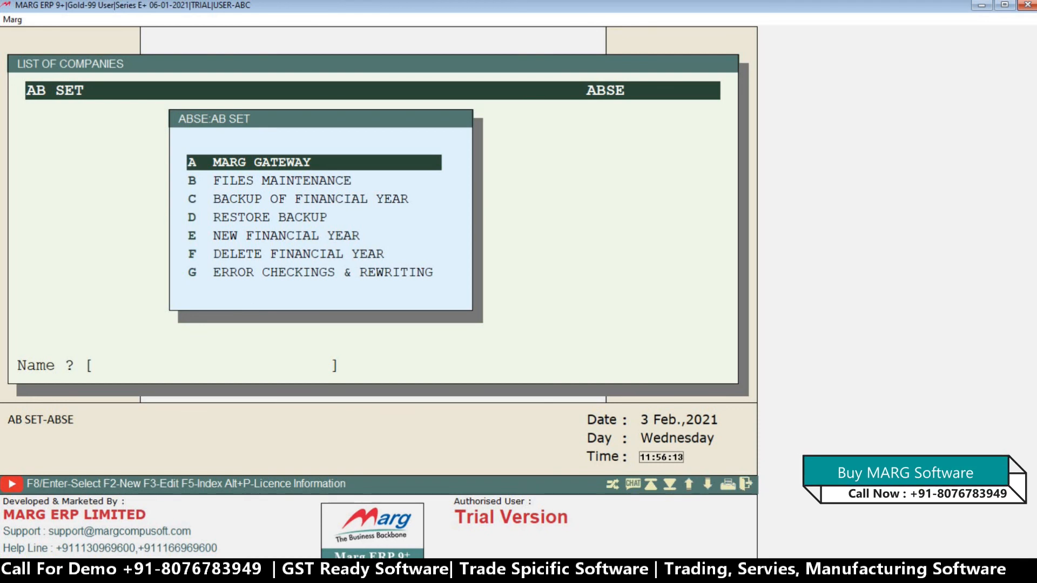
pyautogui.press('Escape')
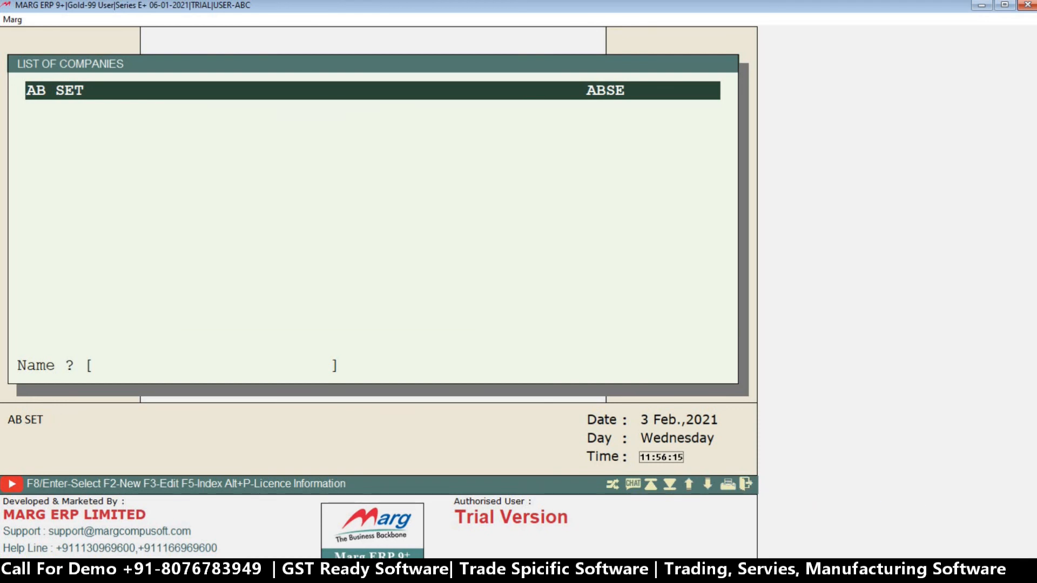
pyautogui.press('Return')
pyautogui.press('Escape')
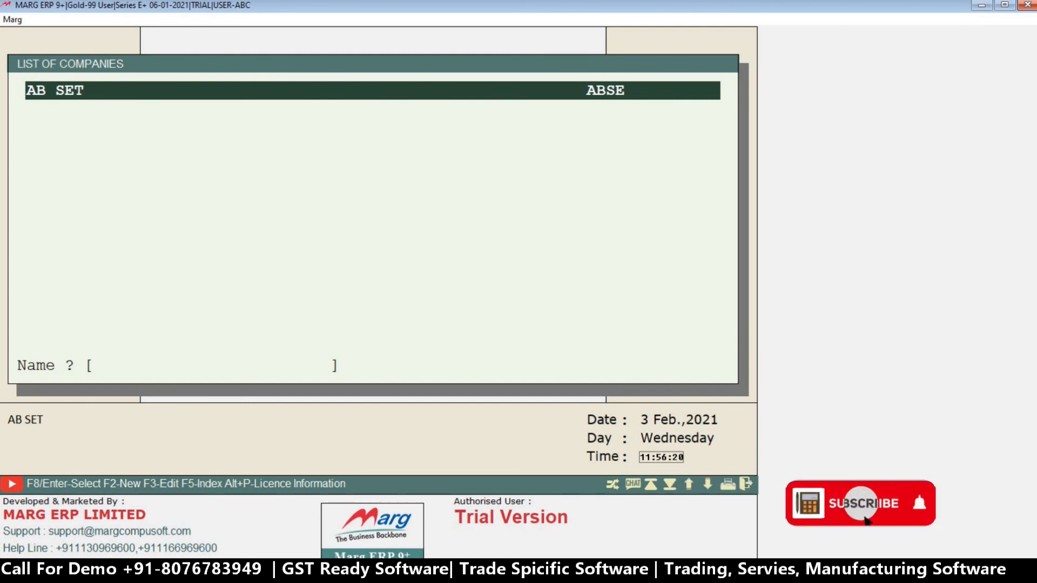
pyautogui.press('Return')
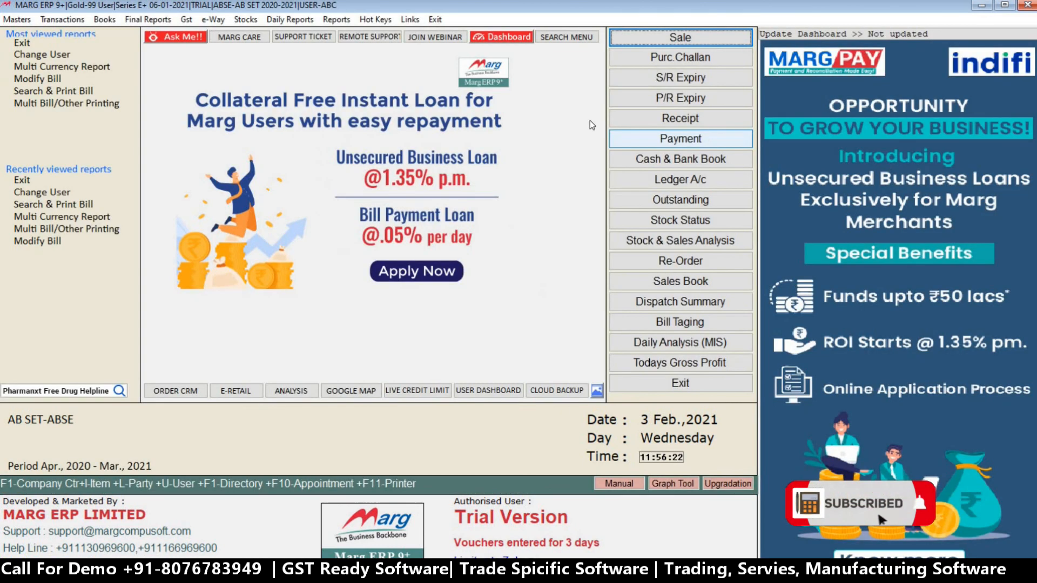
# Test operator ABC's rights by trying to open the Change Operator Powers management option.
pyautogui.click(336, 20)
pyautogui.moveTo(335, 34)
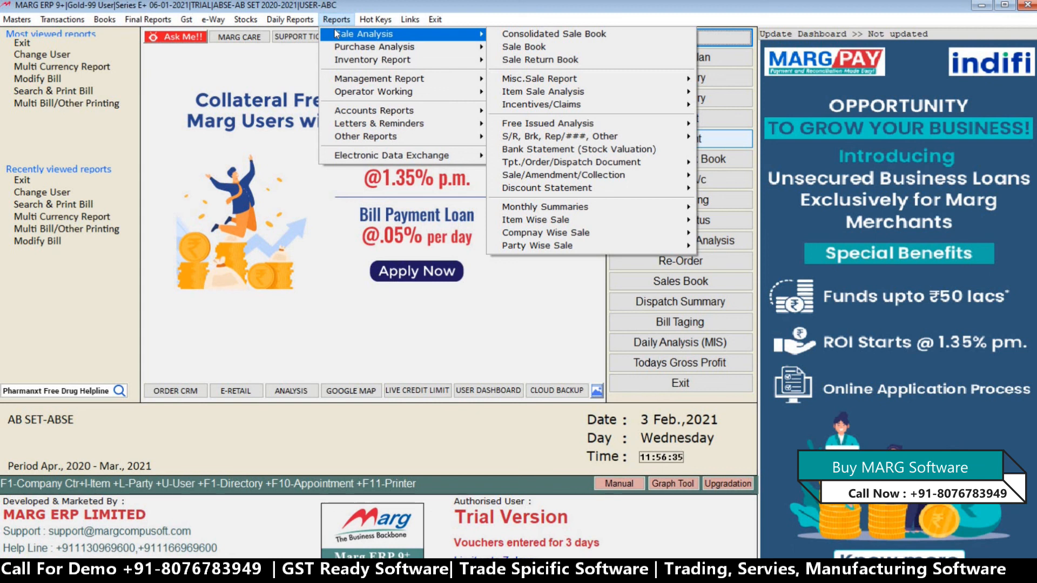
pyautogui.moveTo(480, 85)
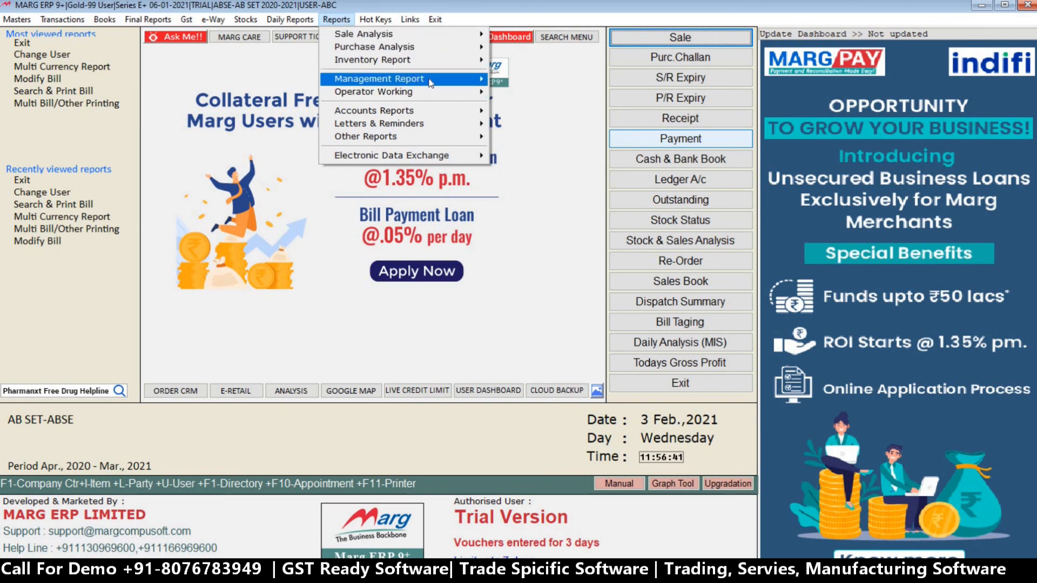
pyautogui.moveTo(430, 82)
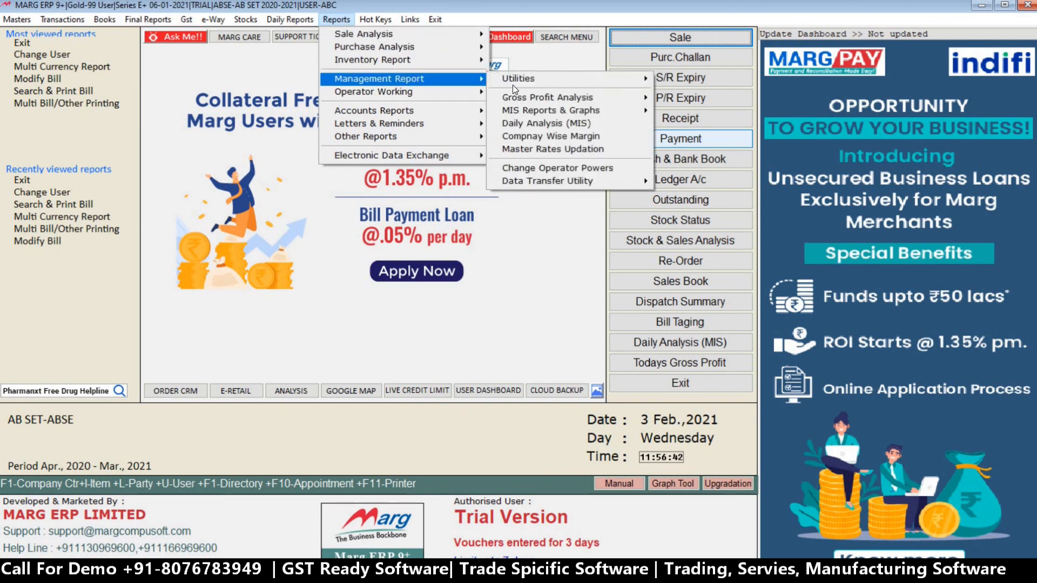
pyautogui.click(551, 169)
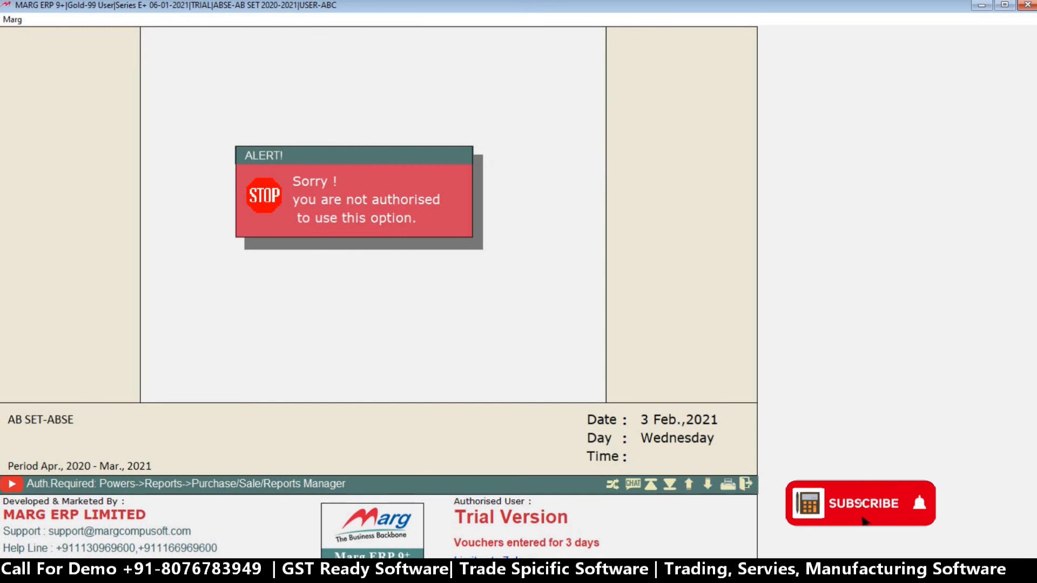
pyautogui.press('Escape')
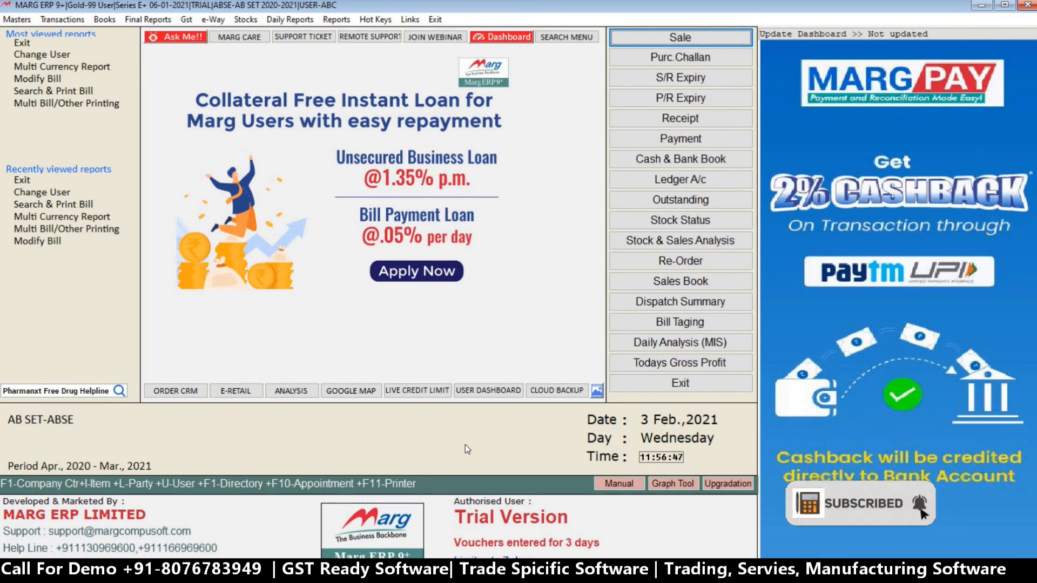
# Change the signed-in user from ABC to MARG by entering the user password.
pyautogui.hotkey('ctrl', 'u')
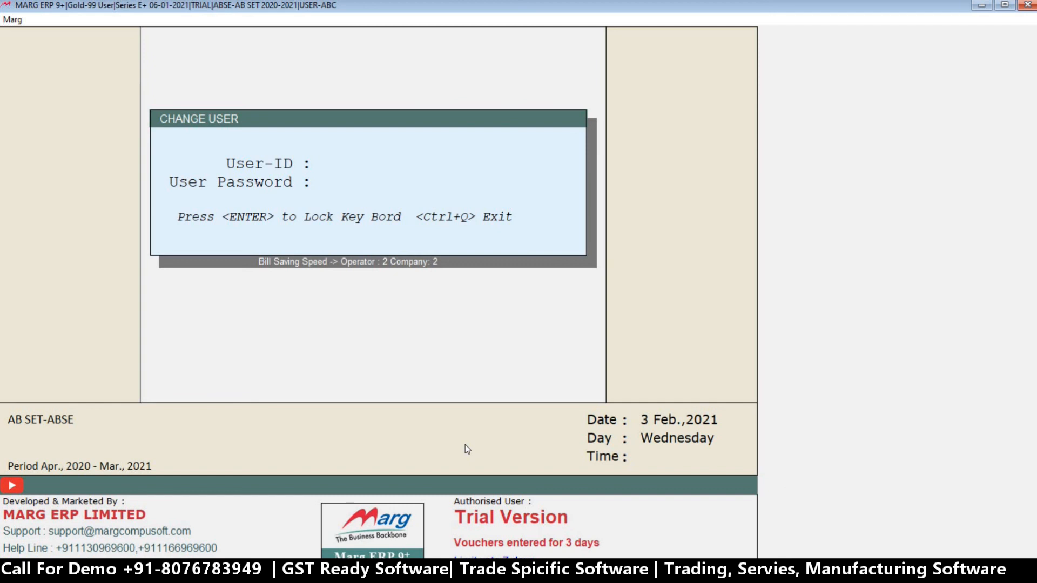
pyautogui.write('****')
pyautogui.press('Return')
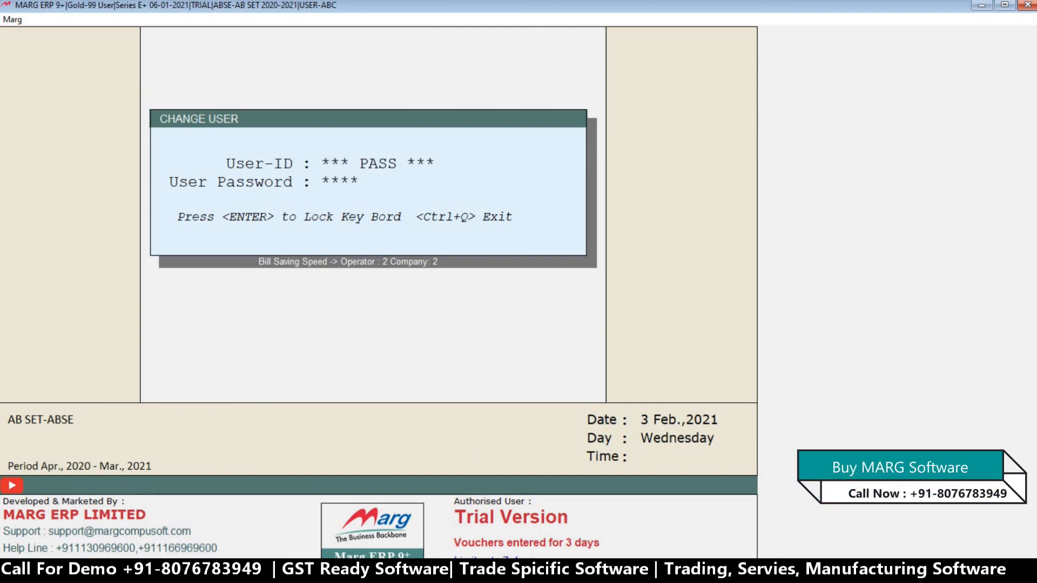
pyautogui.press('Return')
pyautogui.press('Return')
pyautogui.press('Return')
pyautogui.press('Return')
pyautogui.press('Return')
pyautogui.press('Return')
pyautogui.press('Return')
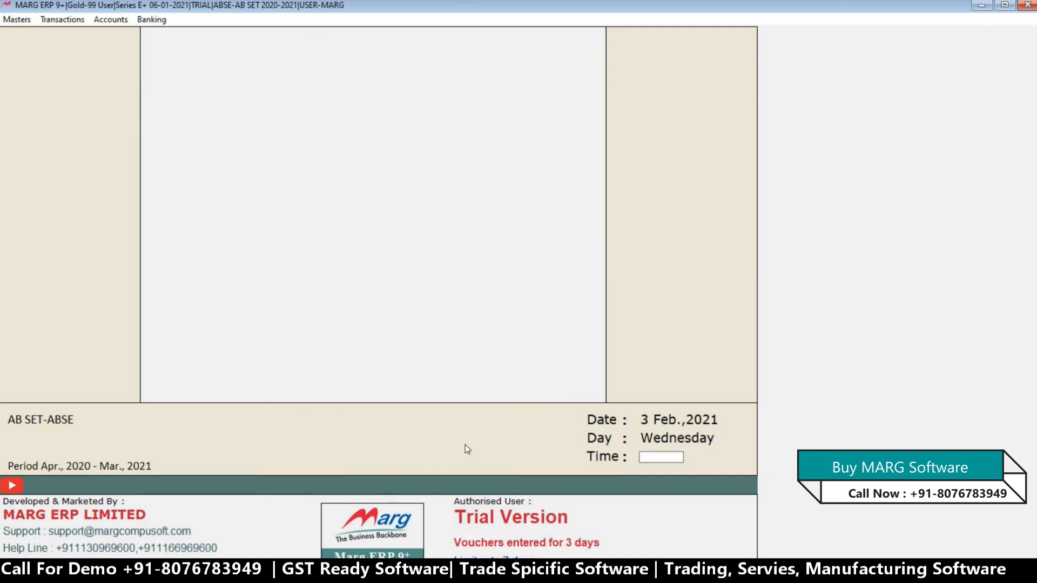